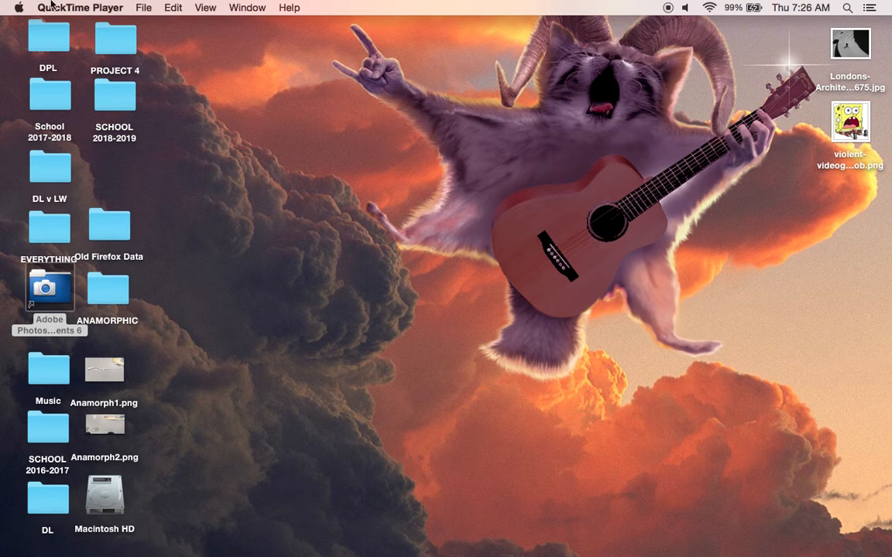
Step: Switch to Adobe Photoshop Elements and open the Londons-Architecture-Between-Light-Shadow0-900x675.jpg photo from the Desktop
mouse_move(277, 551)
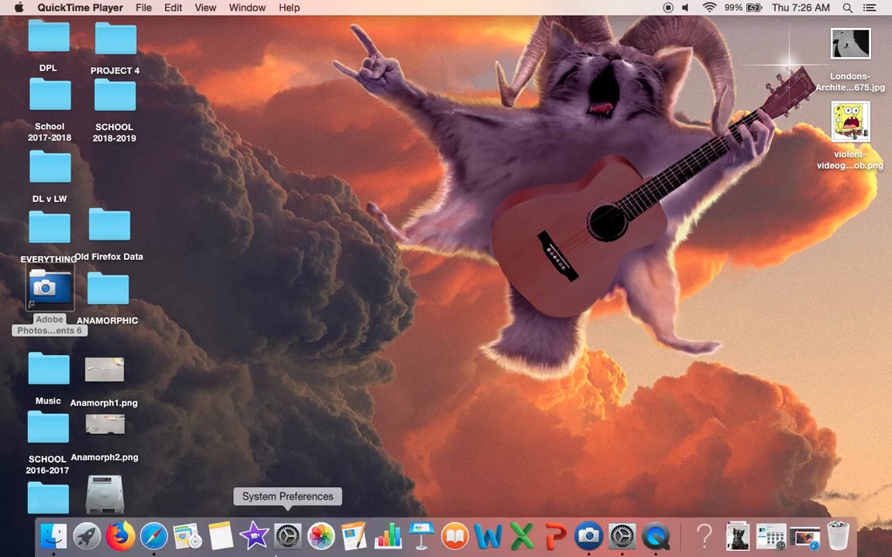
left_click(589, 545)
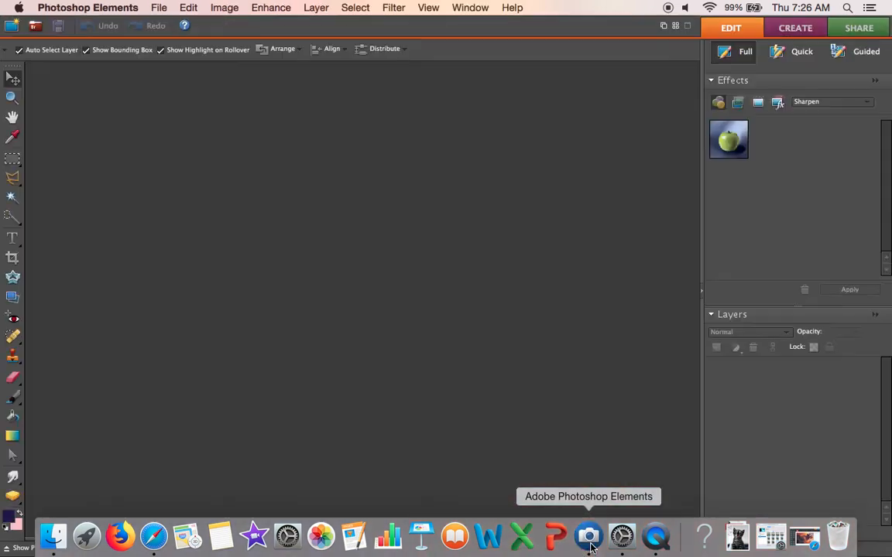
left_click(160, 8)
left_click(163, 38)
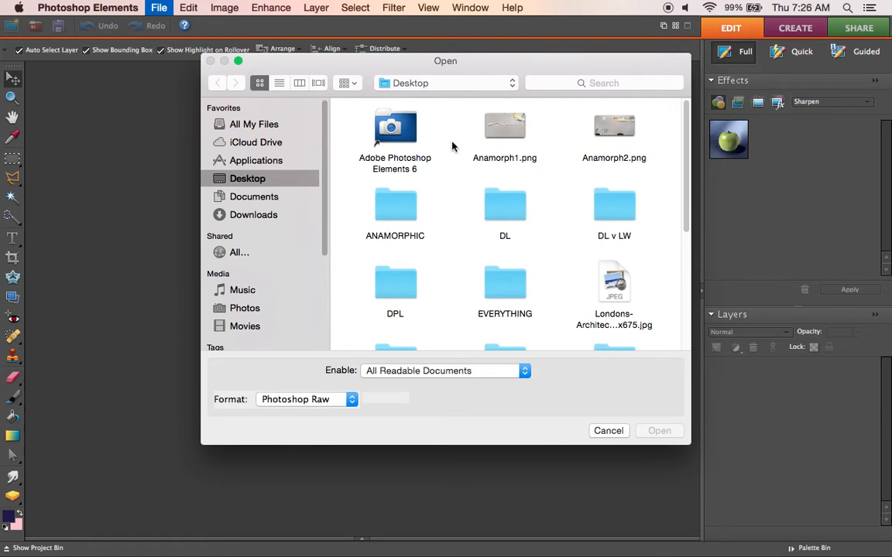
scroll(461, 155, "down", 10)
scroll(480, 161, "up", 8)
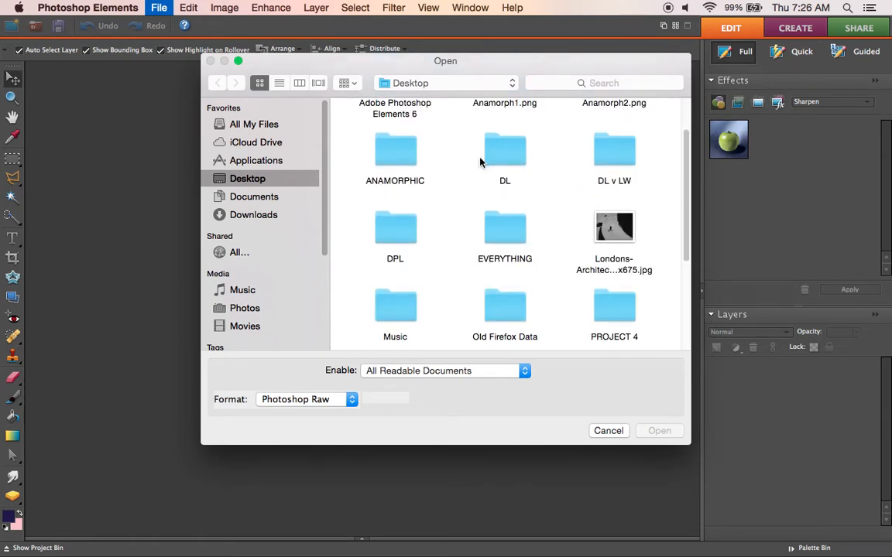
left_click(623, 232)
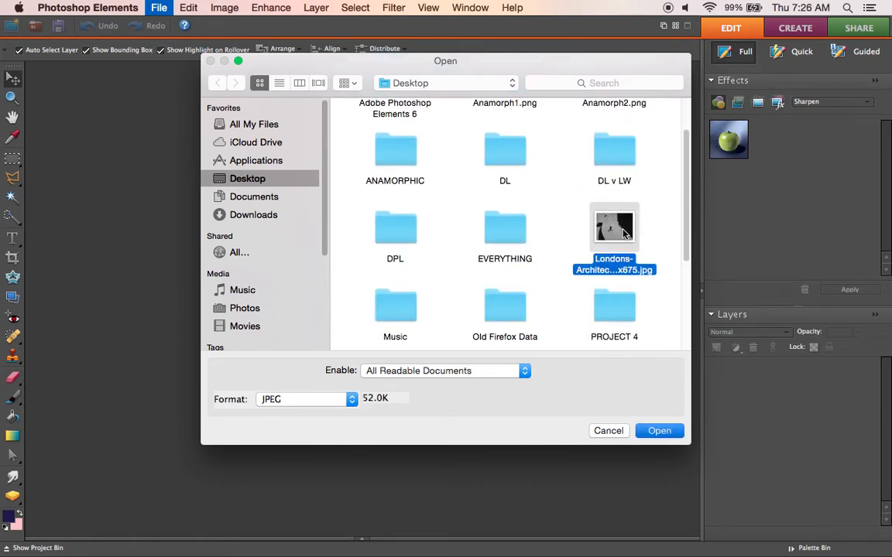
double_click(623, 232)
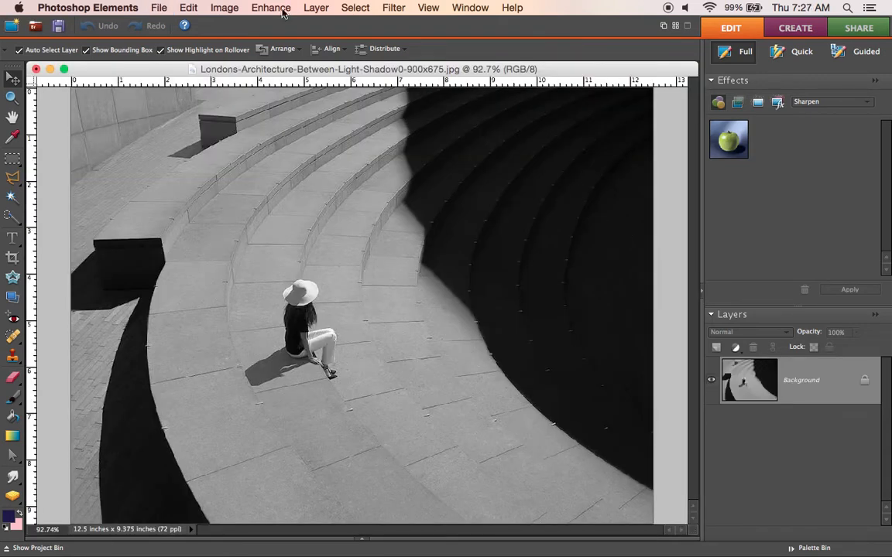
Step: Convert the architecture photo to Grayscale mode
left_click(232, 13)
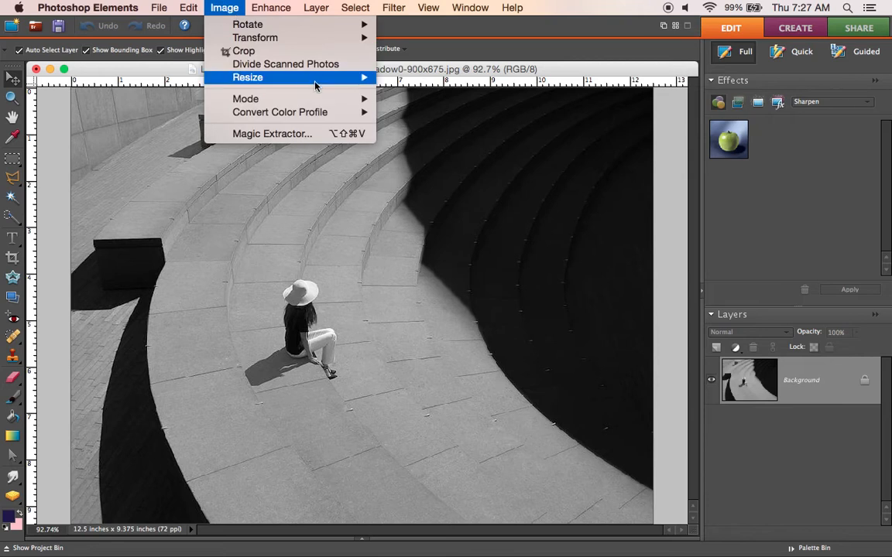
mouse_move(342, 98)
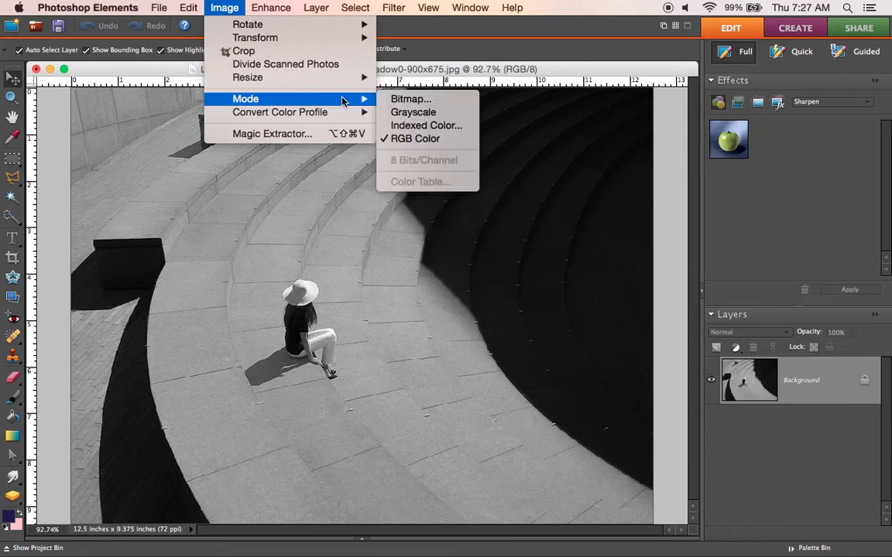
left_click(411, 113)
left_click(461, 179)
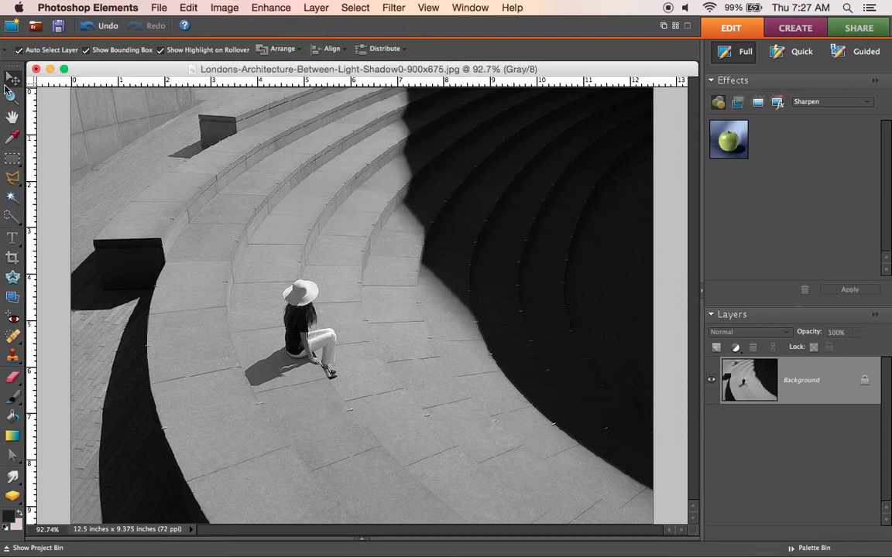
Step: Open the violent-videogaming-spongebob.png image from the Desktop
left_click(162, 9)
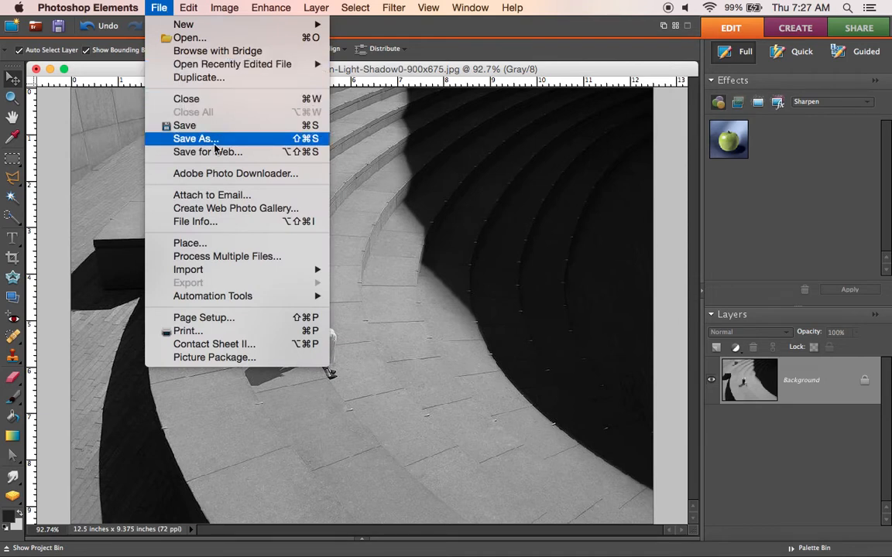
left_click(200, 38)
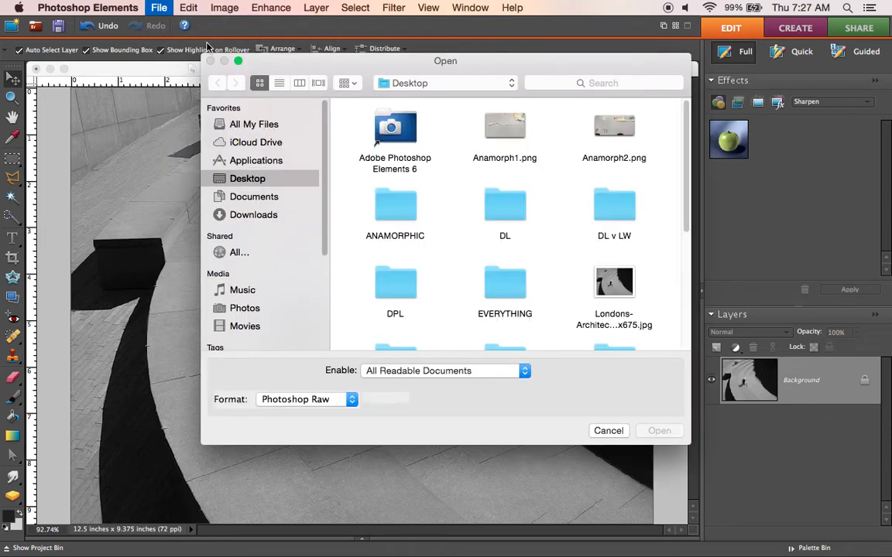
scroll(439, 152, "down", 5)
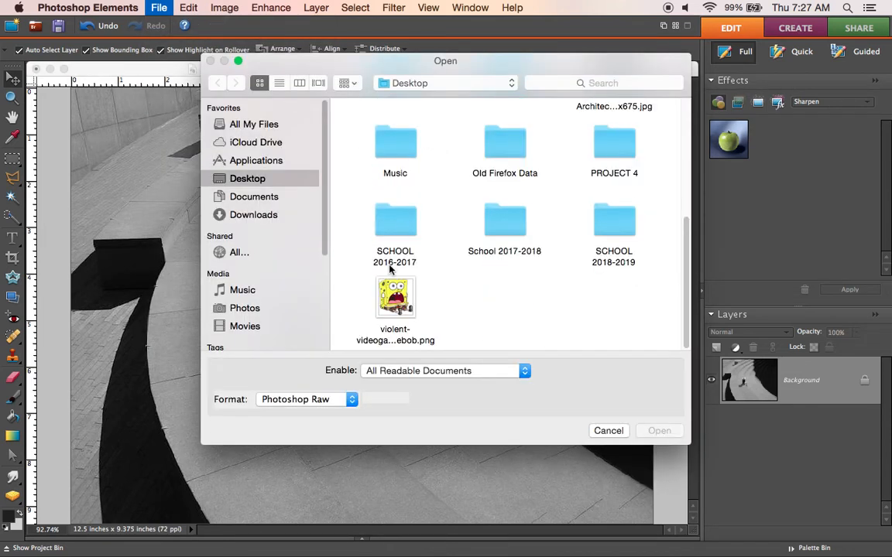
double_click(401, 311)
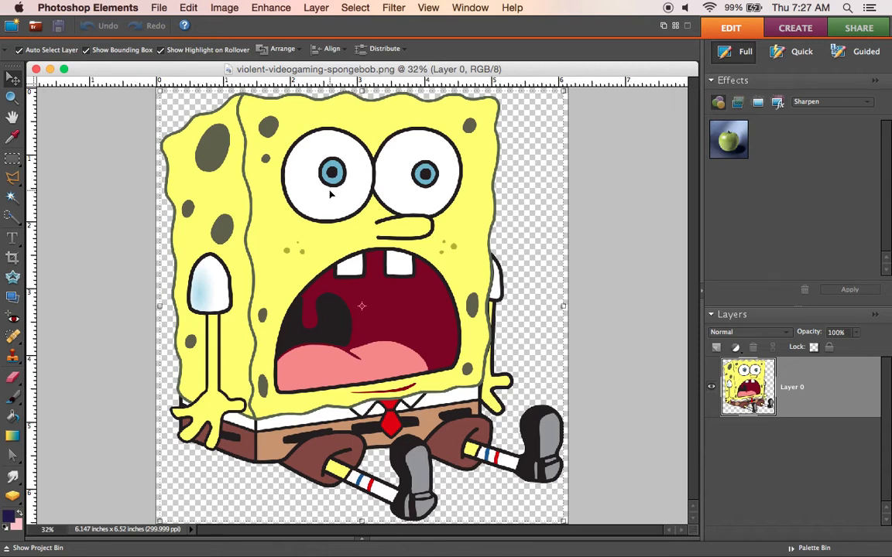
Step: Select the transparent background around SpongeBob with the Magic Wand and invert the selection to isolate the character
left_click(11, 198)
left_click(538, 203)
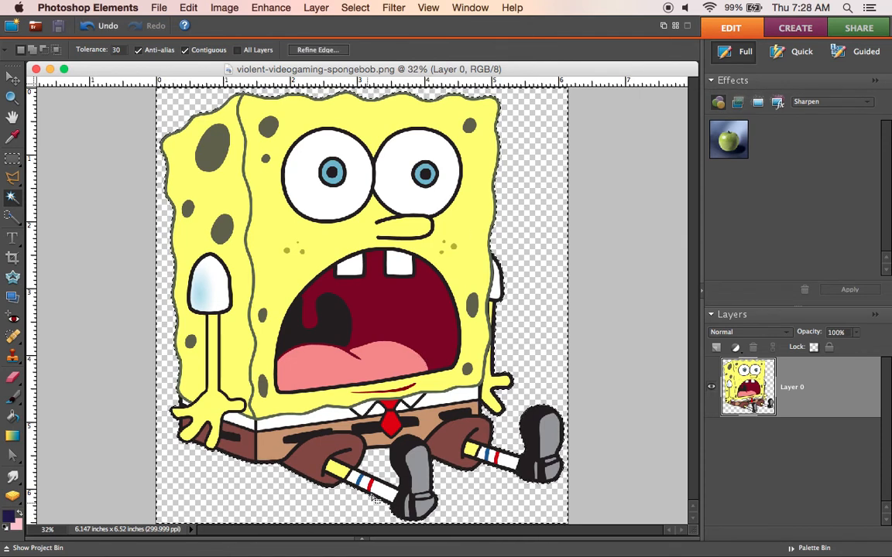
left_click(379, 467, "shift")
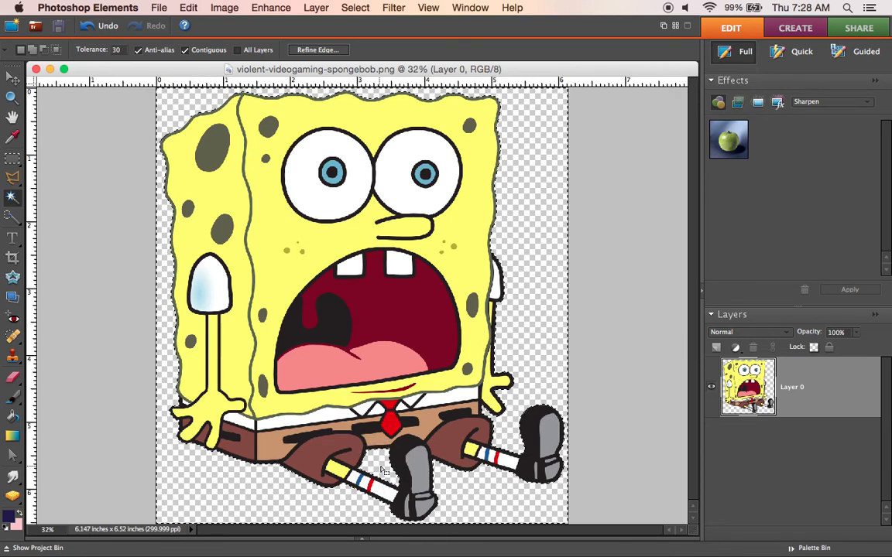
left_click(355, 9)
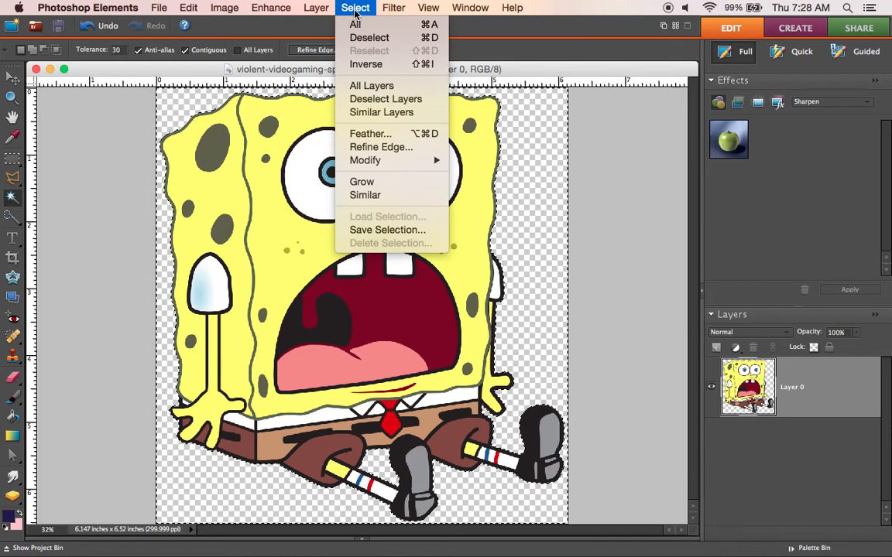
left_click(369, 64)
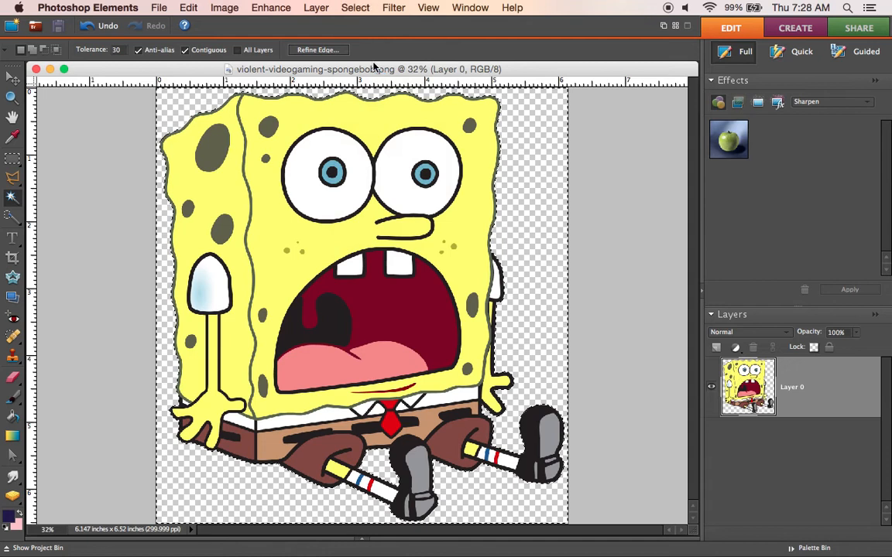
Step: Cut the selected SpongeBob out of its image and minimize that document to return to the architecture photo
left_click(193, 8)
left_click(208, 73)
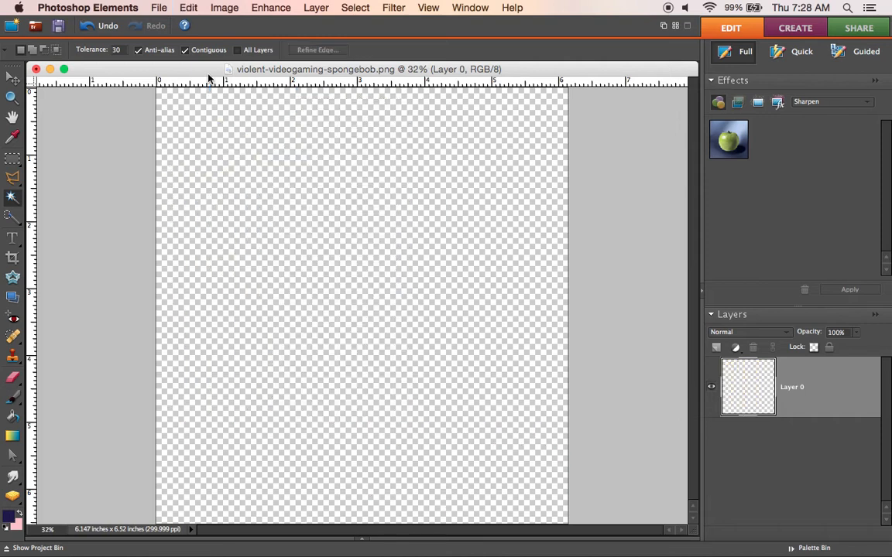
left_click(49, 69)
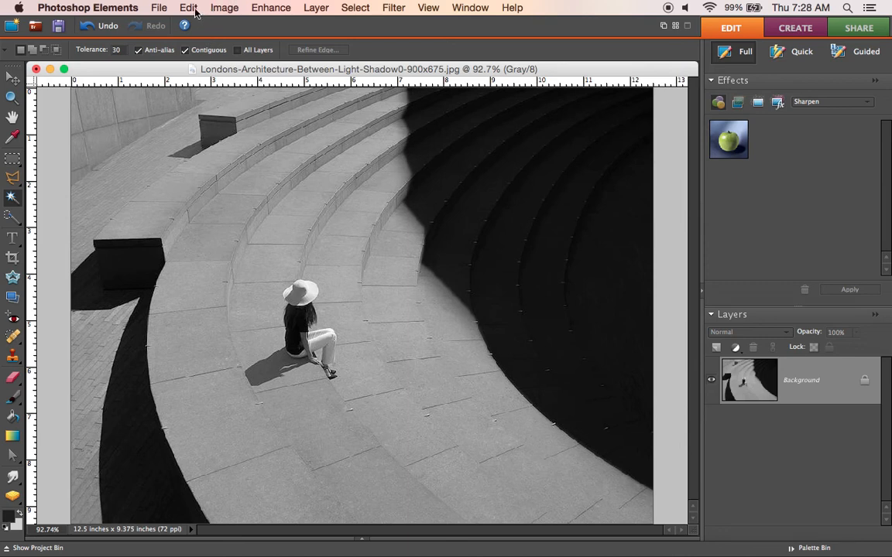
Step: Paste SpongeBob into the grayscale architecture photo and move the pasted layer slightly down and to the right
left_click(196, 13)
left_click(238, 115)
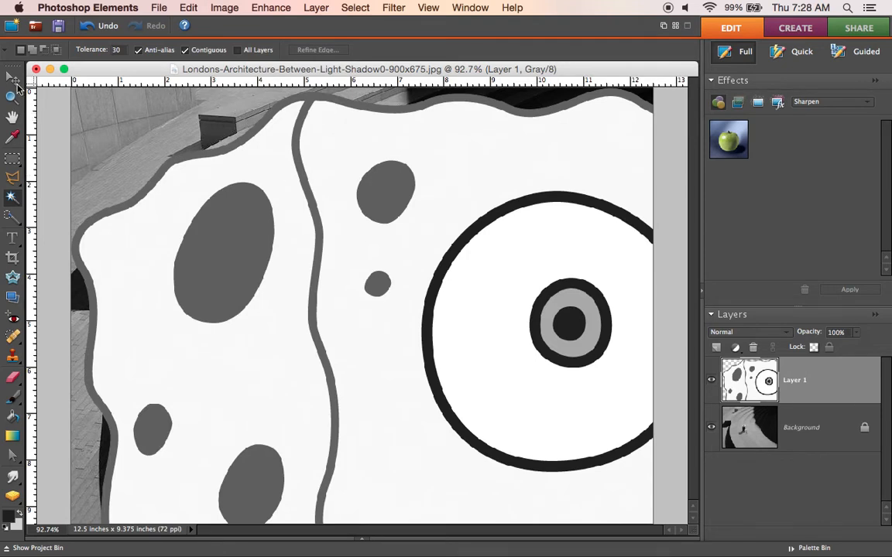
left_click(13, 78)
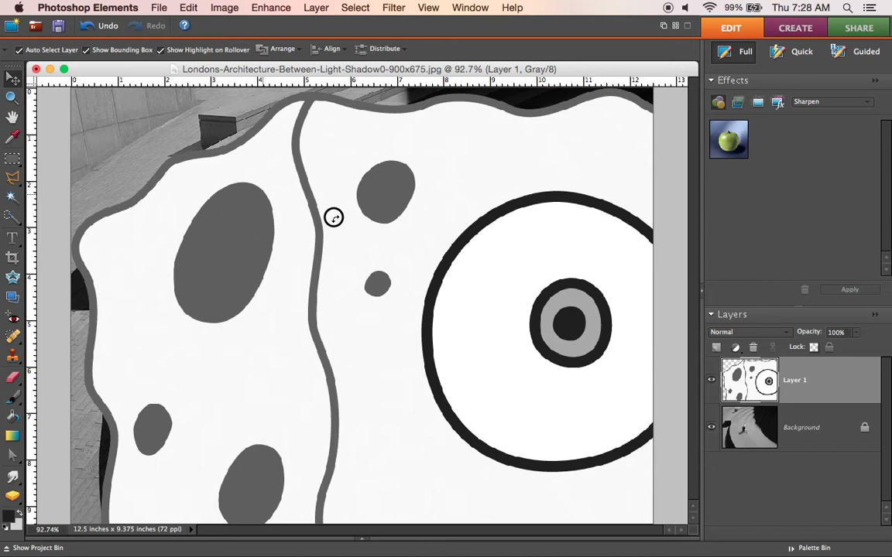
left_click_drag(333, 217, 412, 238)
Step: Try to scale the pasted SpongeBob layer down proportionally to 70.7% and reposition it in the photo
left_click_drag(199, 136, 368, 276)
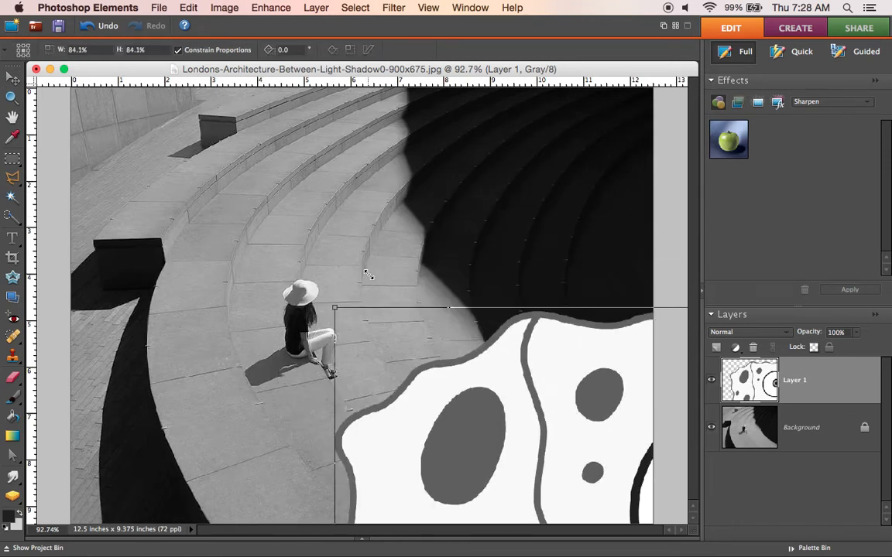
left_click_drag(526, 428, 175, 227)
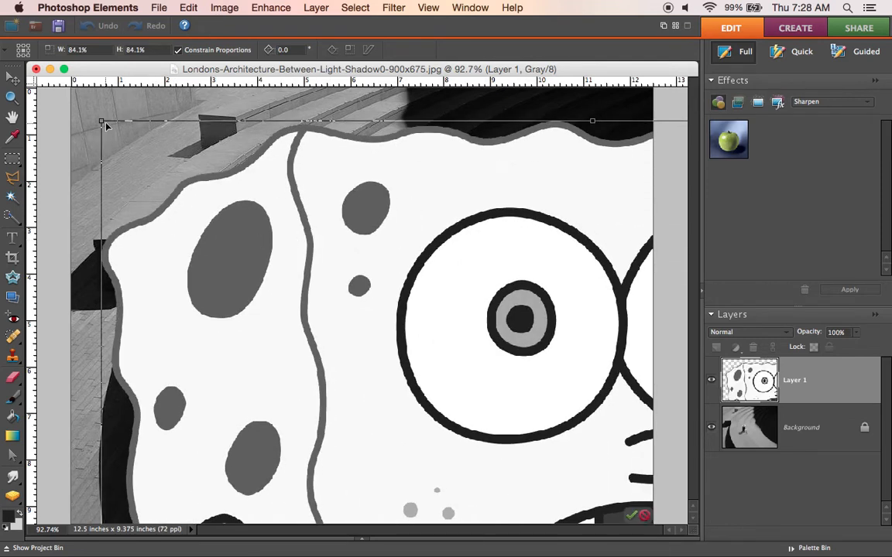
left_click_drag(100, 118, 297, 256)
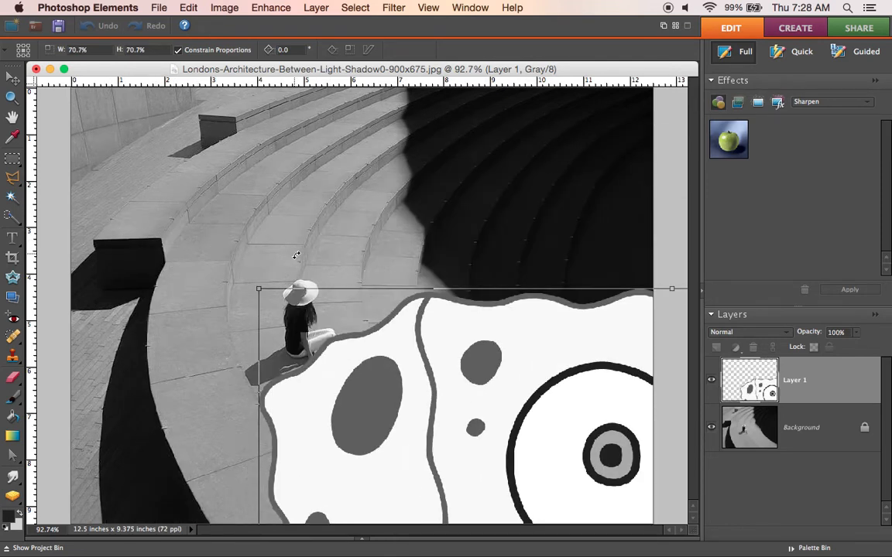
left_click_drag(495, 422, 345, 243)
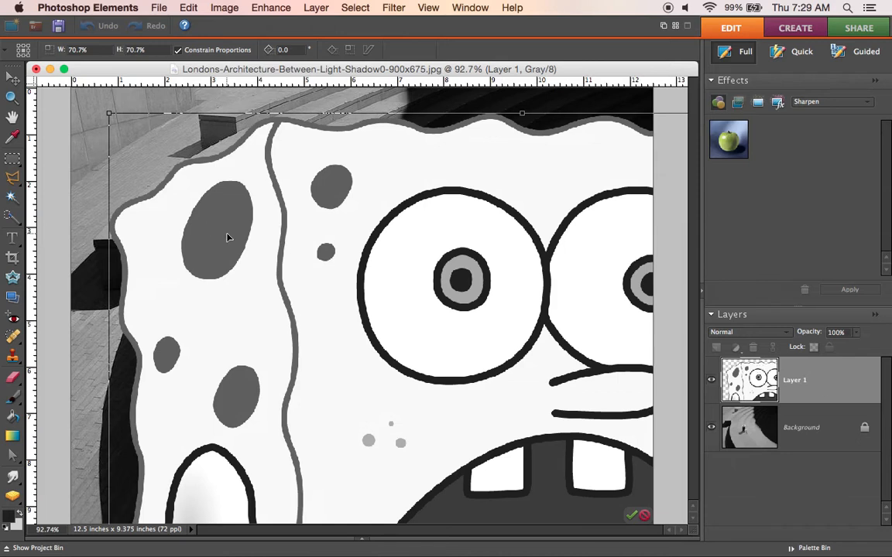
left_click_drag(228, 235, 339, 270)
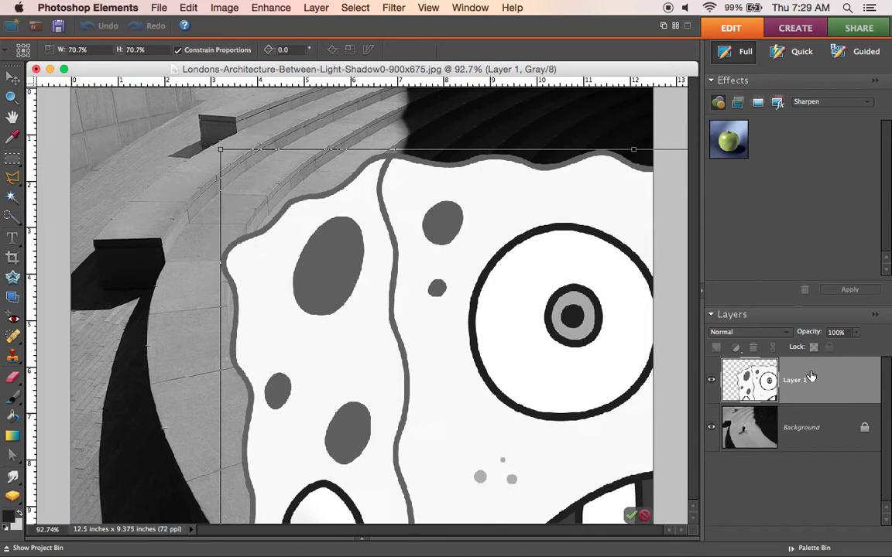
left_click(646, 516)
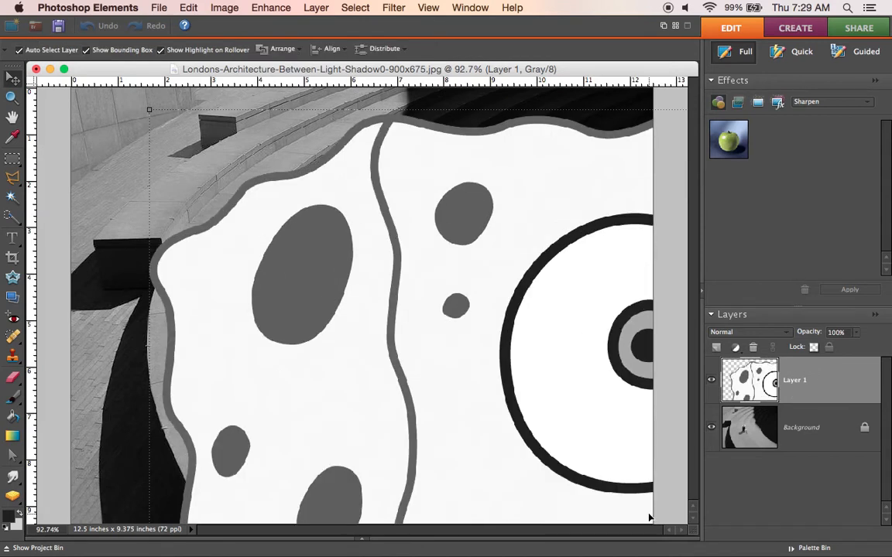
Step: Delete the pasted SpongeBob layer from the architecture photo
left_click(838, 386)
right_click(839, 386)
left_click(821, 379)
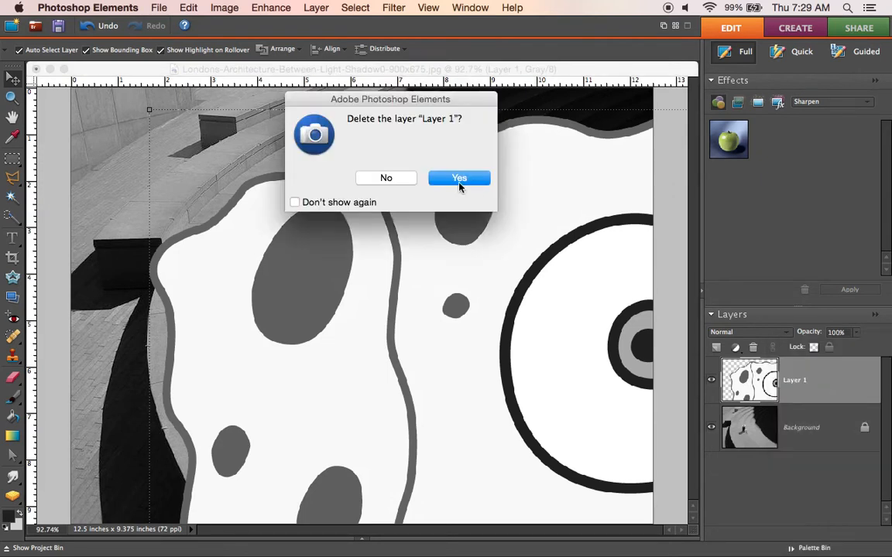
left_click(460, 183)
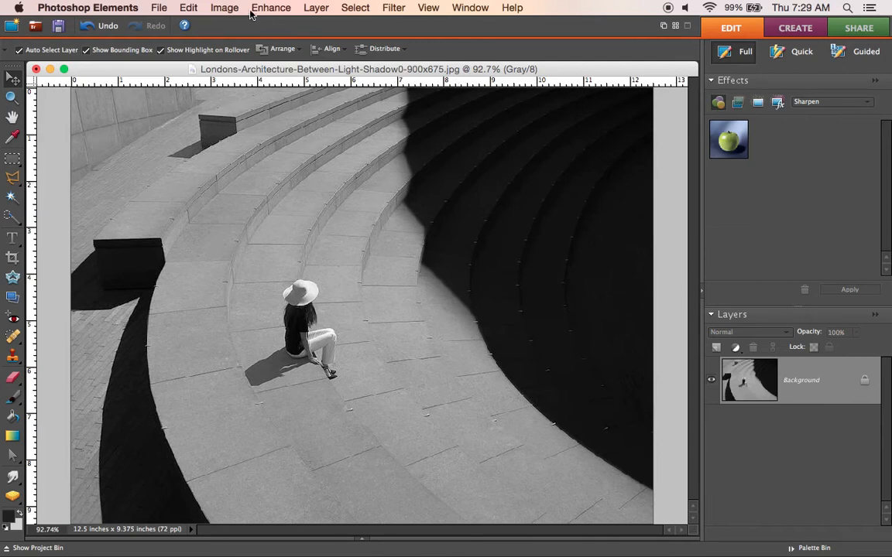
Step: Undo the architecture photo's edits from the layer deletion back through the grayscale conversion
left_click(224, 8)
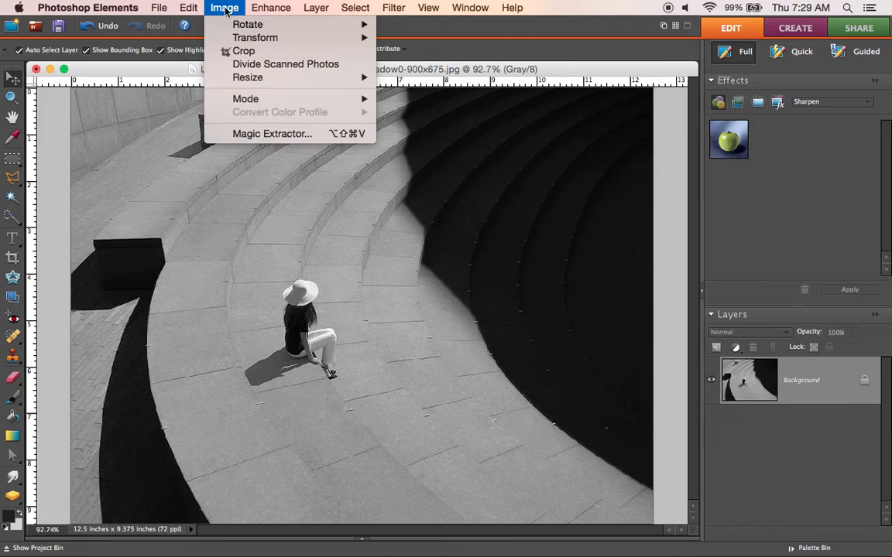
left_click(203, 24)
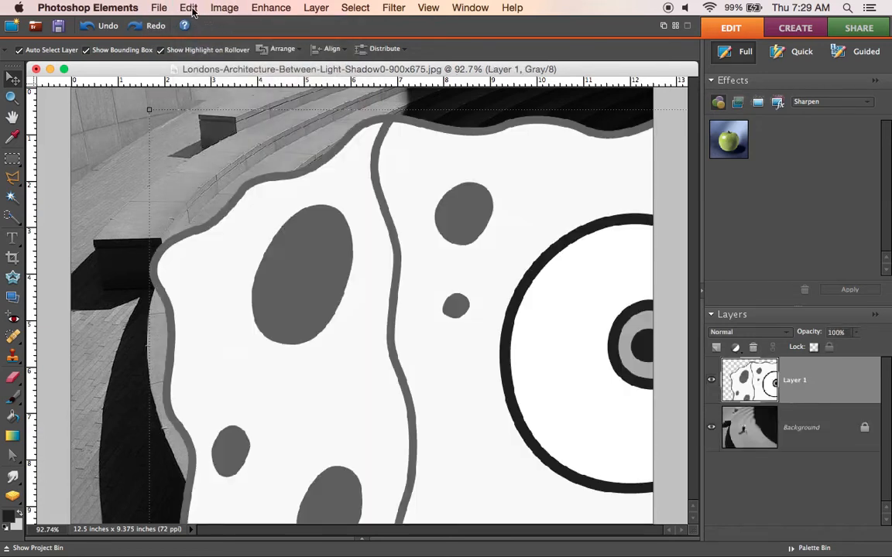
left_click(188, 7)
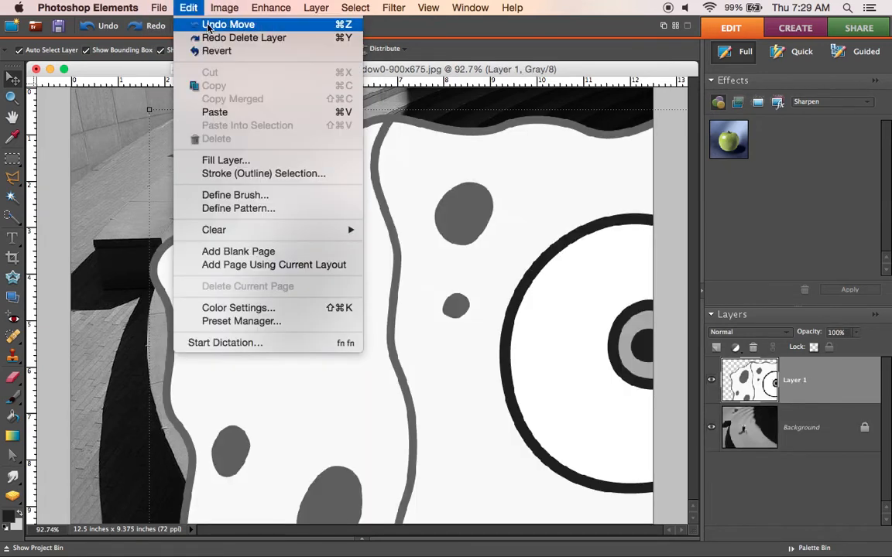
left_click(207, 26)
left_click(185, 7)
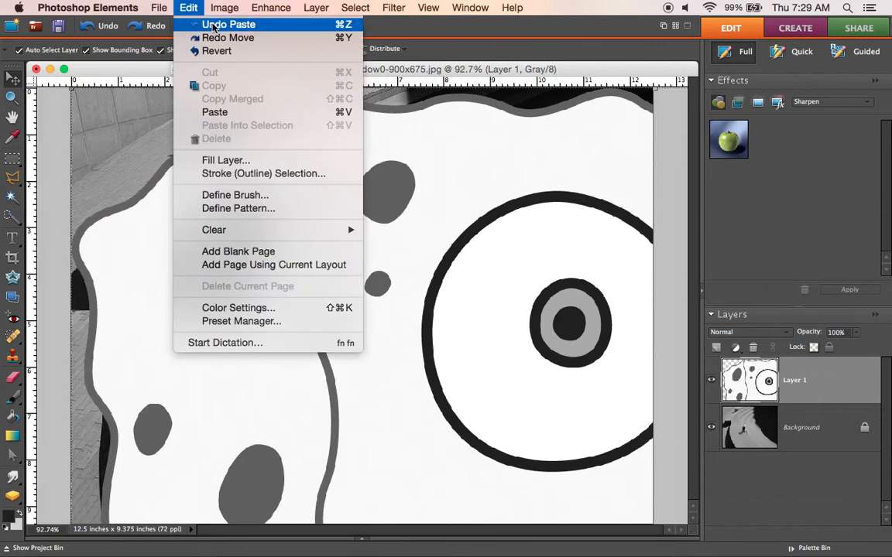
left_click(214, 25)
left_click(188, 9)
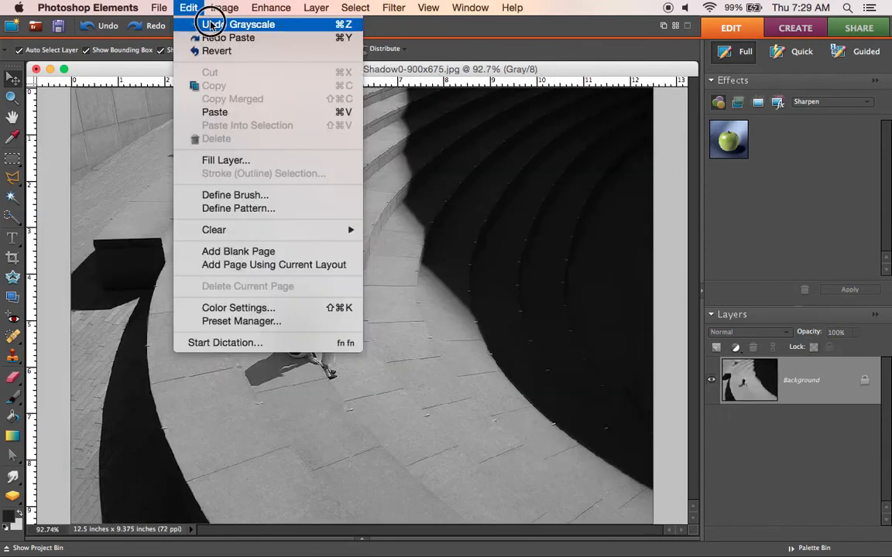
left_click(211, 25)
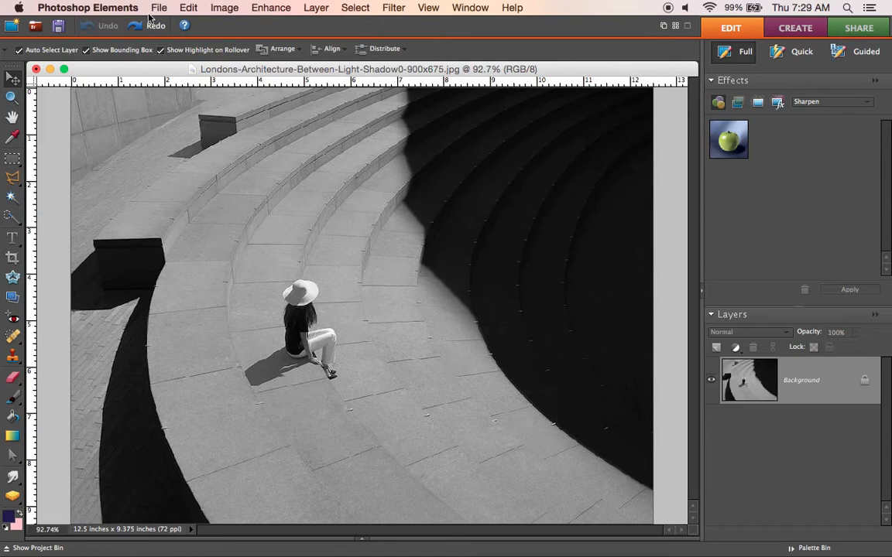
Step: Paste SpongeBob into the RGB architecture photo and scale the new layer down proportionally to 70%
left_click(189, 9)
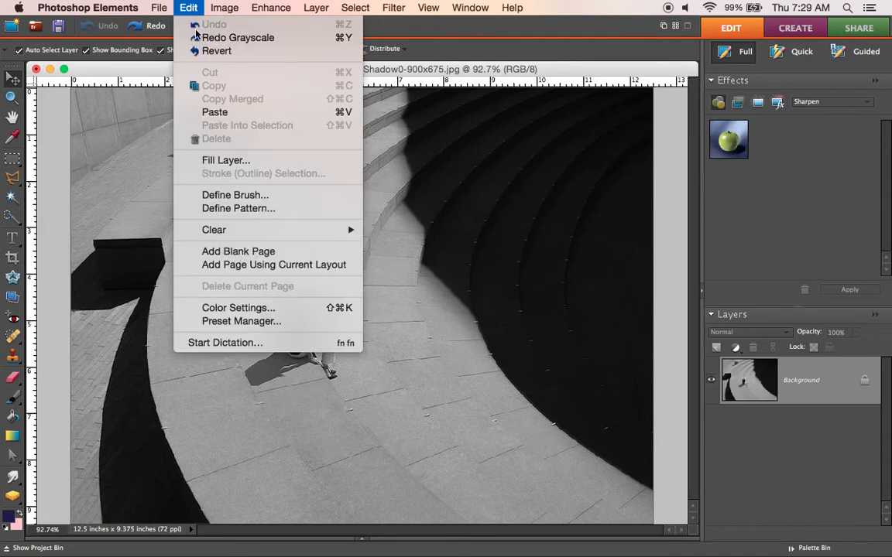
left_click(216, 114)
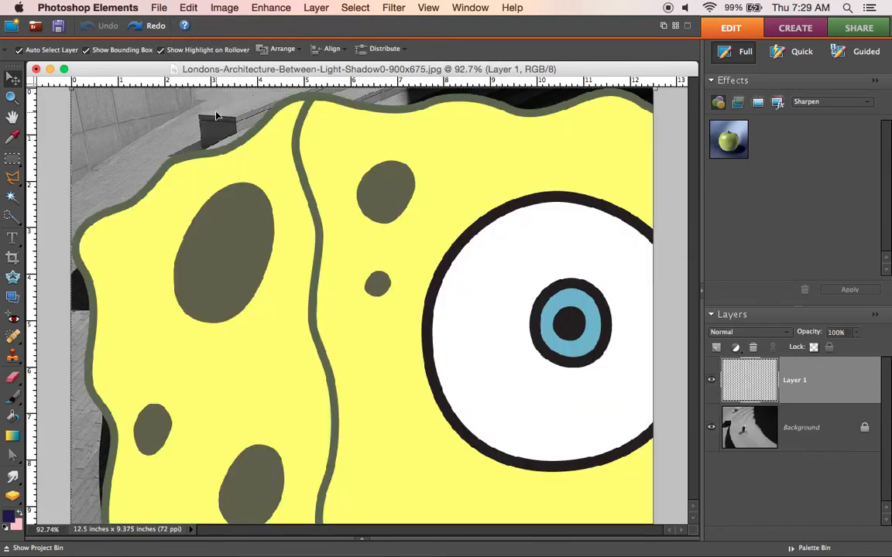
left_click(16, 77)
left_click_drag(257, 183, 381, 270)
left_click_drag(198, 179, 398, 300)
left_click_drag(563, 380, 343, 207)
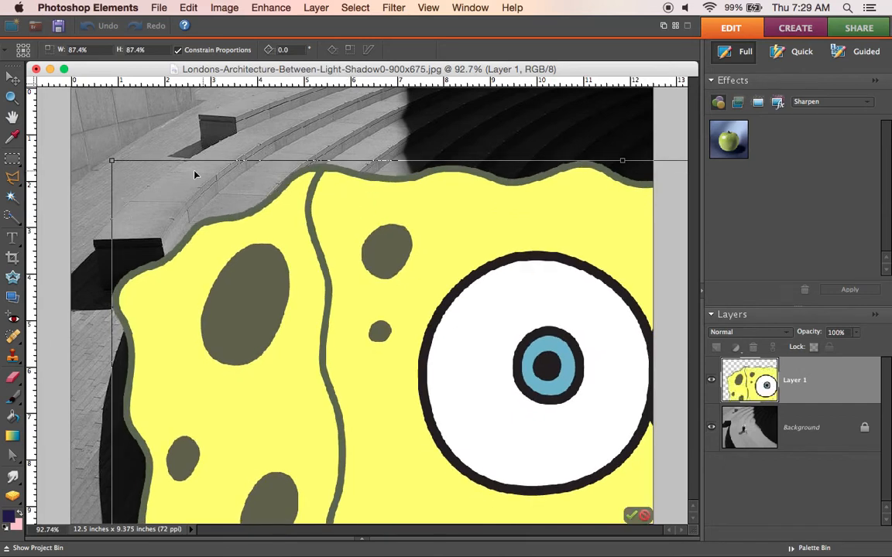
left_click_drag(111, 158, 368, 324)
left_click_drag(541, 422, 344, 187)
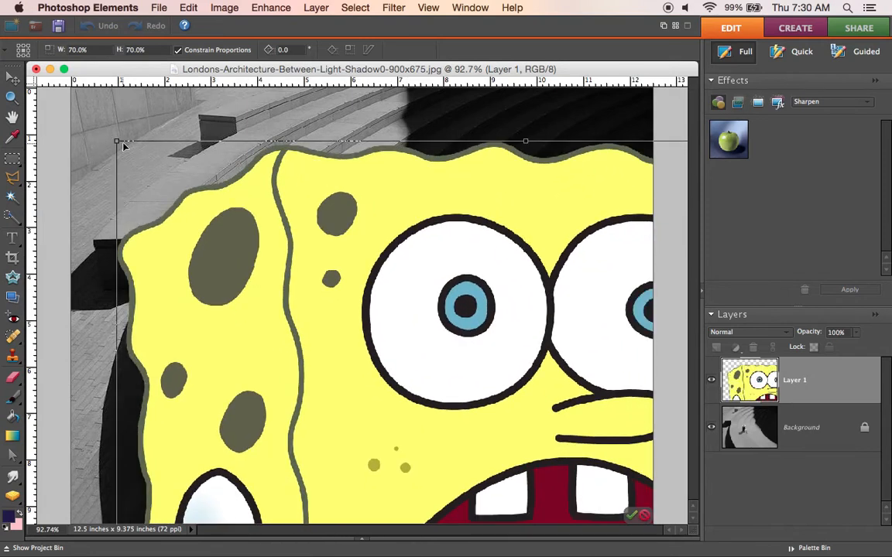
Step: Scale the SpongeBob layer down further to 7.2%, place it just right of the seated woman, and apply the transform
left_click_drag(114, 139, 397, 344)
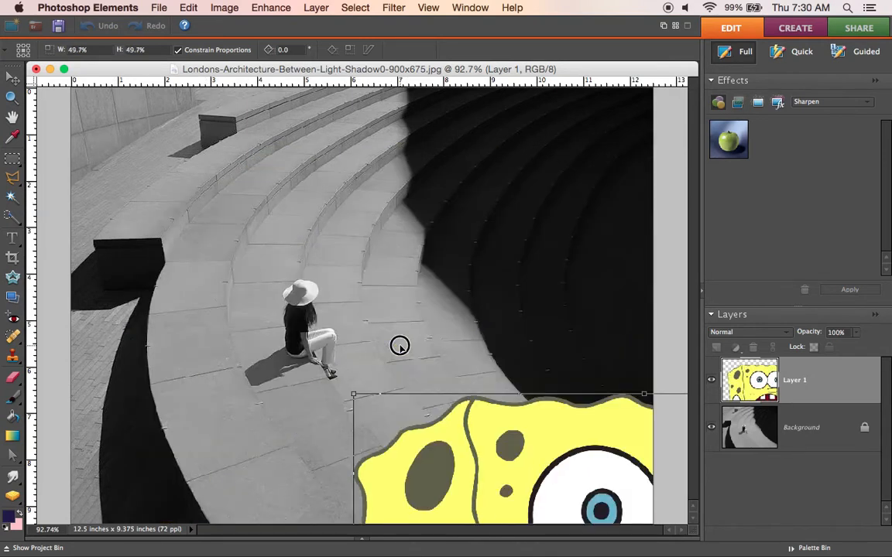
left_click_drag(547, 422, 329, 169)
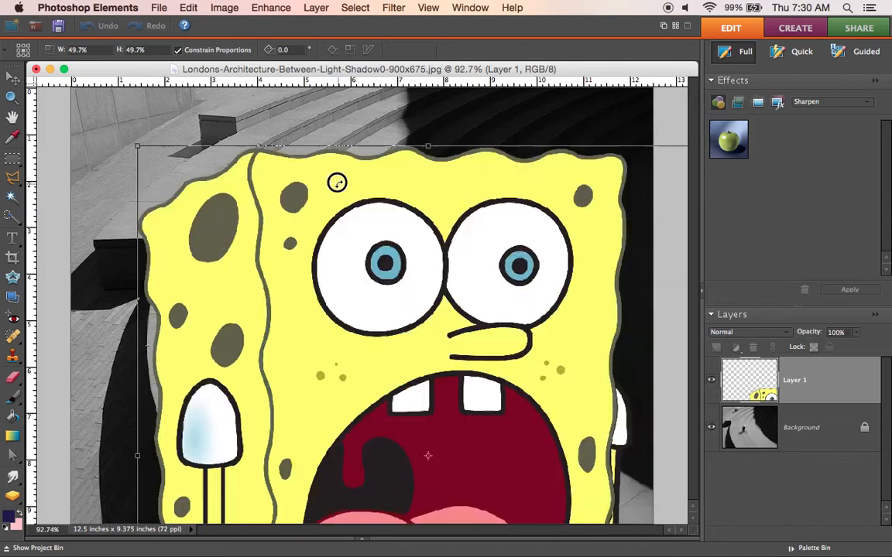
left_click_drag(136, 144, 352, 311)
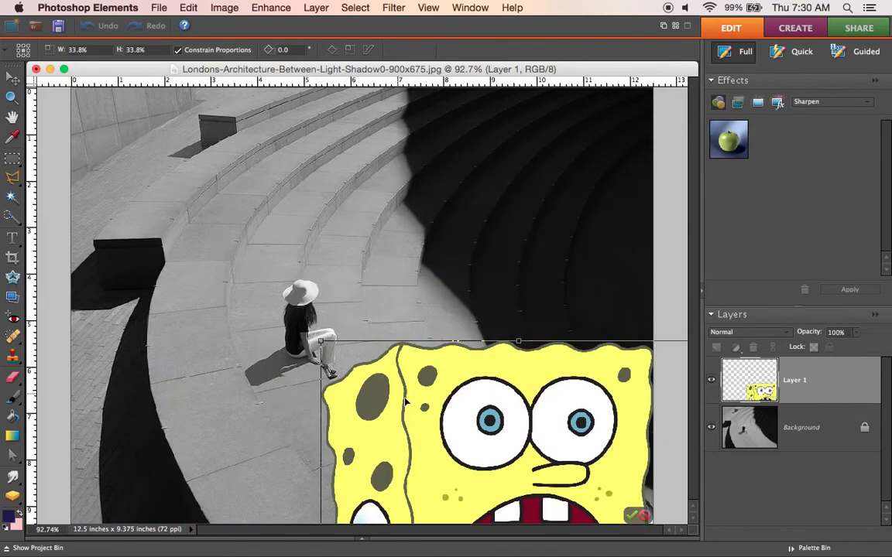
left_click_drag(384, 352, 273, 203)
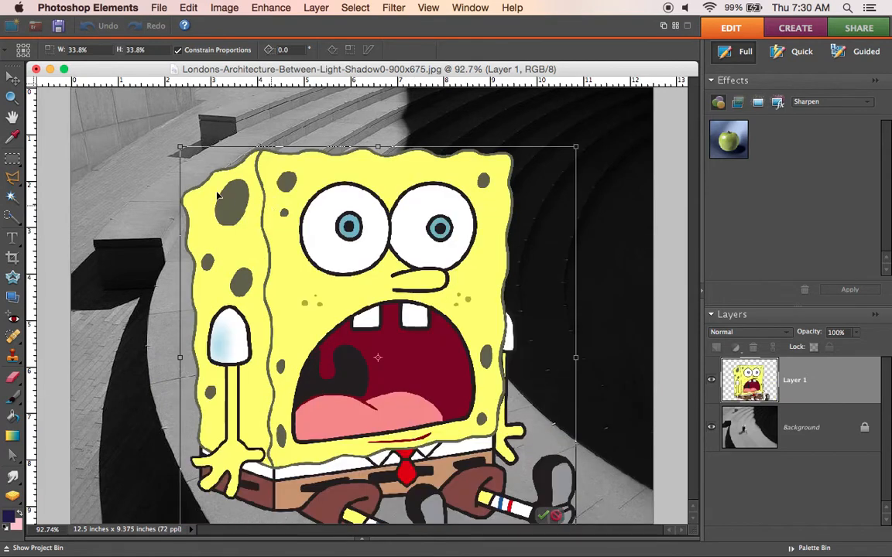
left_click_drag(161, 133, 392, 346)
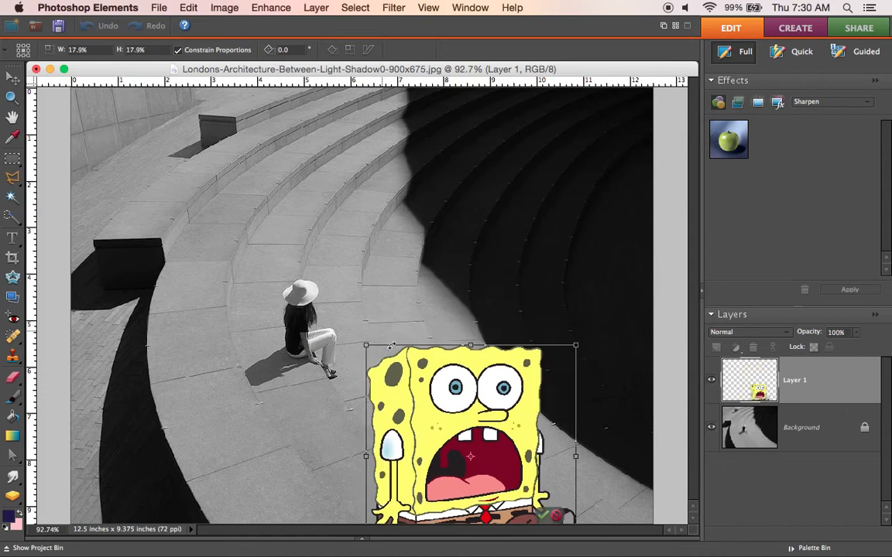
left_click_drag(444, 382, 321, 158)
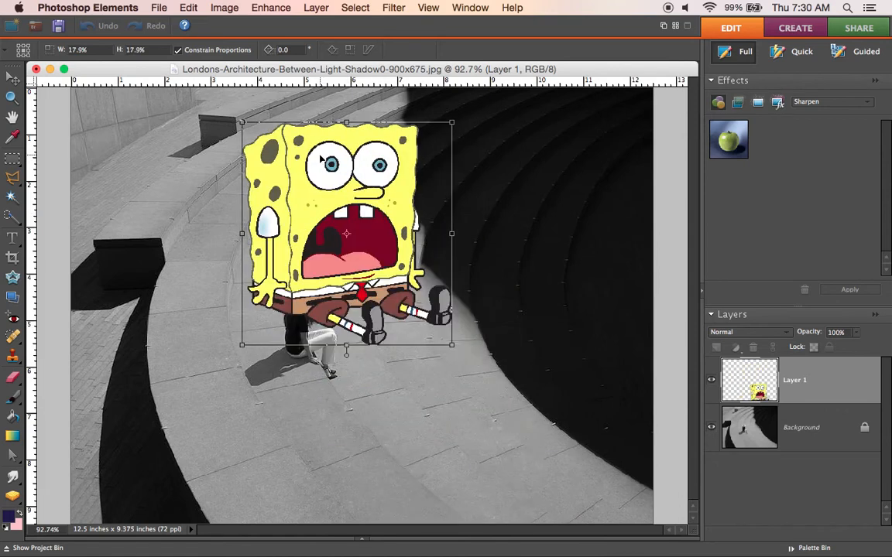
left_click_drag(237, 119, 376, 247)
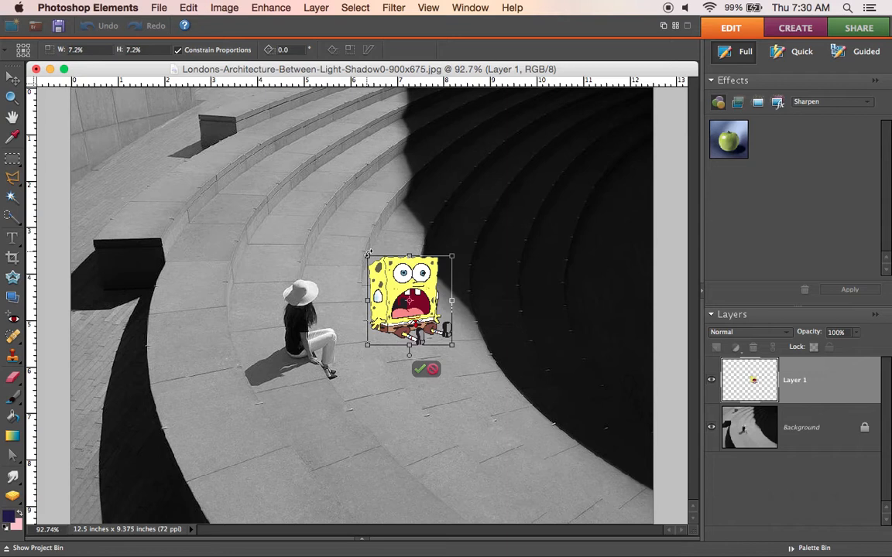
left_click(419, 370)
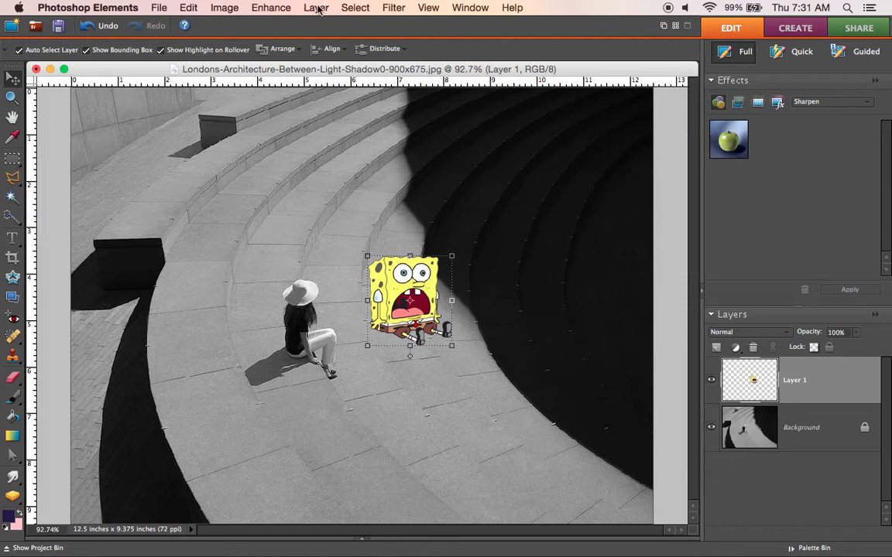
Step: Desaturate the SpongeBob layer with a Hue/Saturation adjustment, setting Saturation to -100
left_click(281, 10)
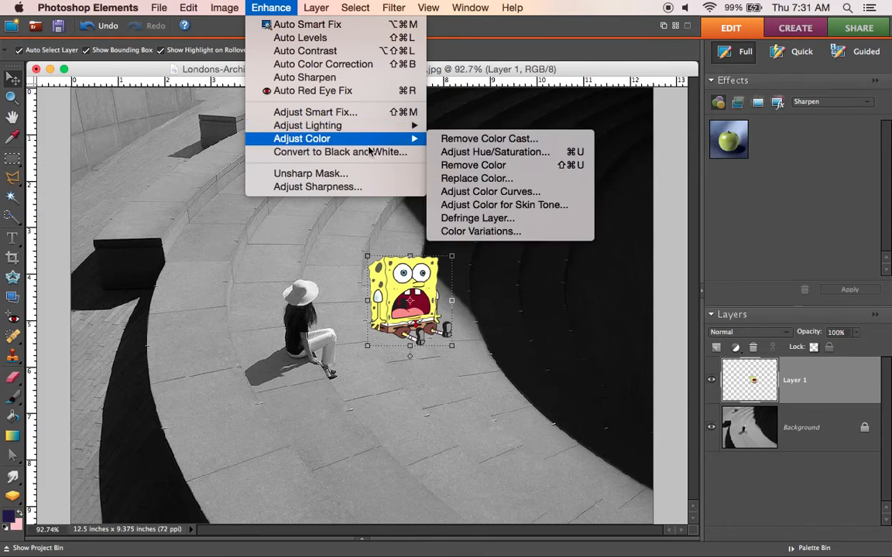
mouse_move(370, 141)
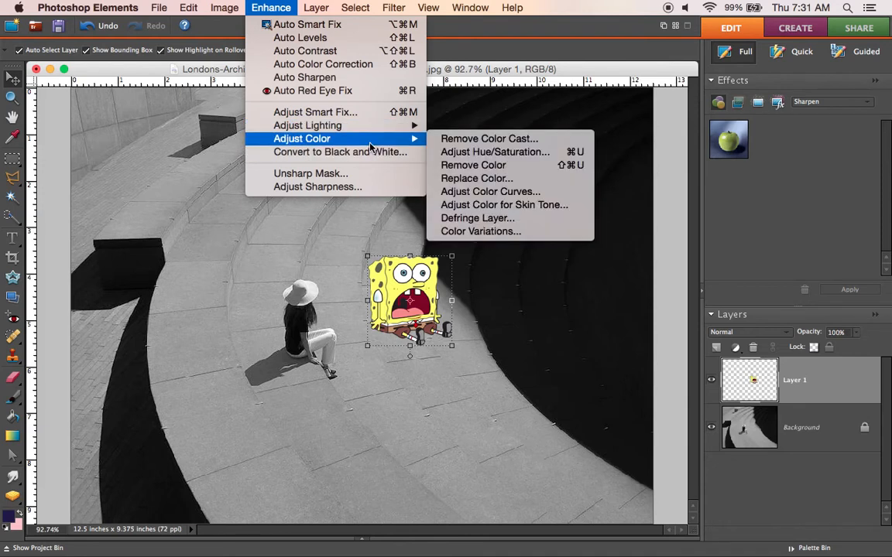
left_click(475, 152)
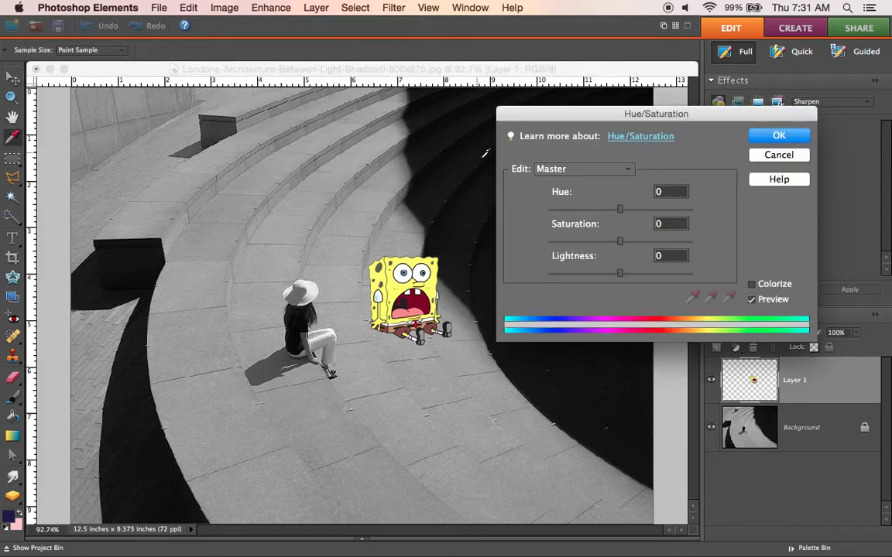
left_click_drag(620, 241, 548, 247)
mouse_move(619, 277)
left_mouse_down()
mouse_move(643, 275)
mouse_move(619, 278)
left_mouse_up()
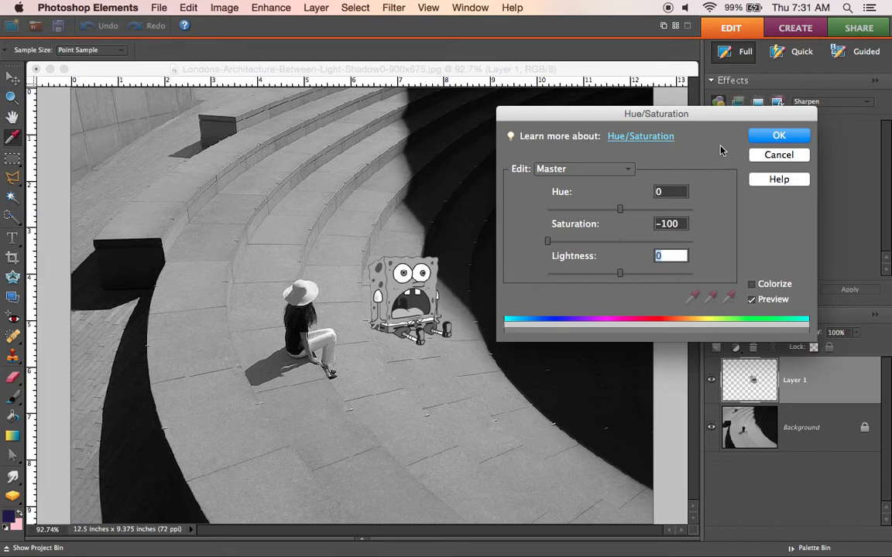
left_click(764, 137)
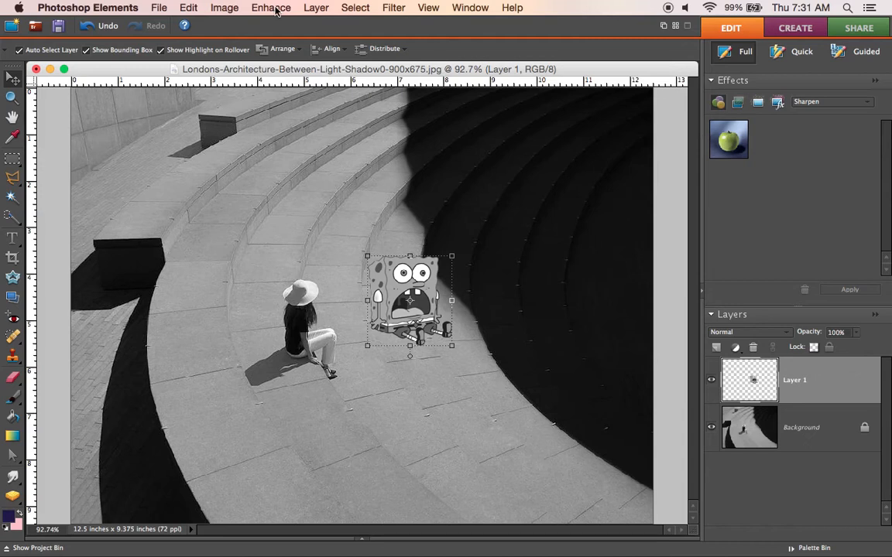
Step: Undo the Hue/Saturation adjustment on the SpongeBob layer
left_click(186, 9)
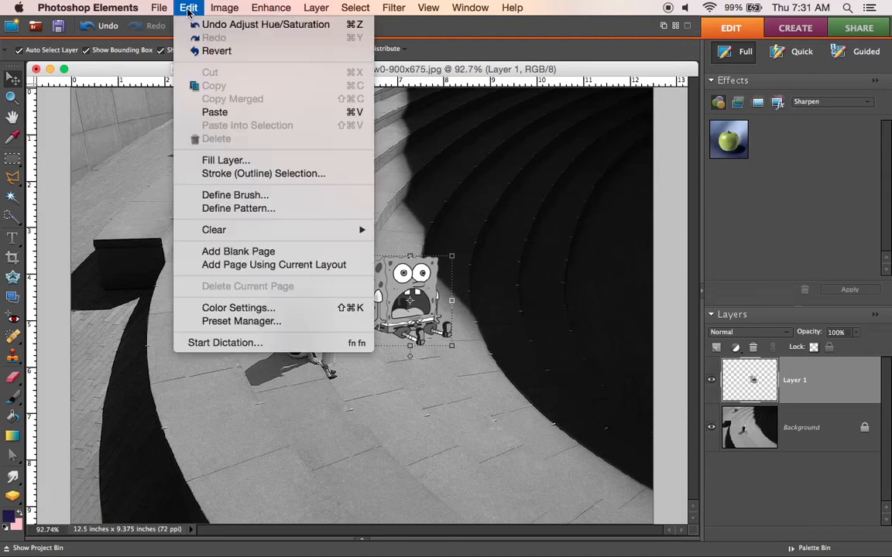
left_click(198, 26)
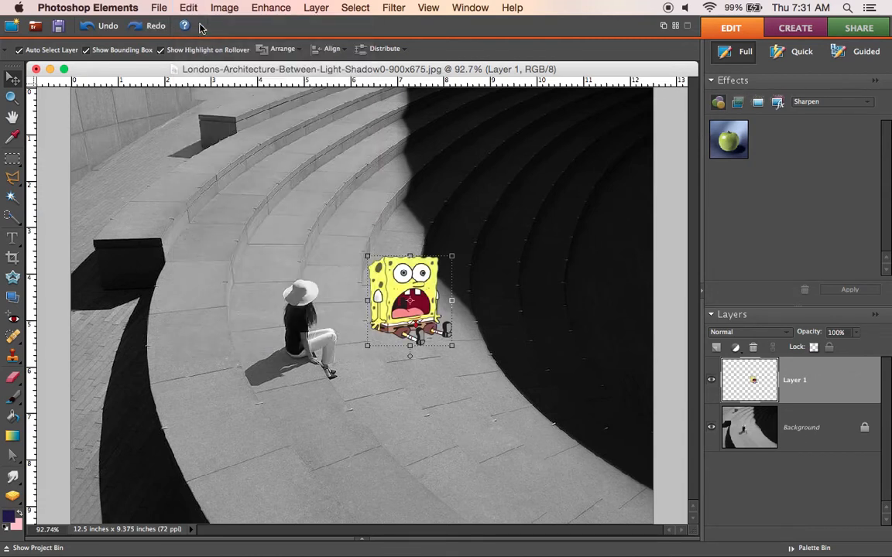
left_click(224, 8)
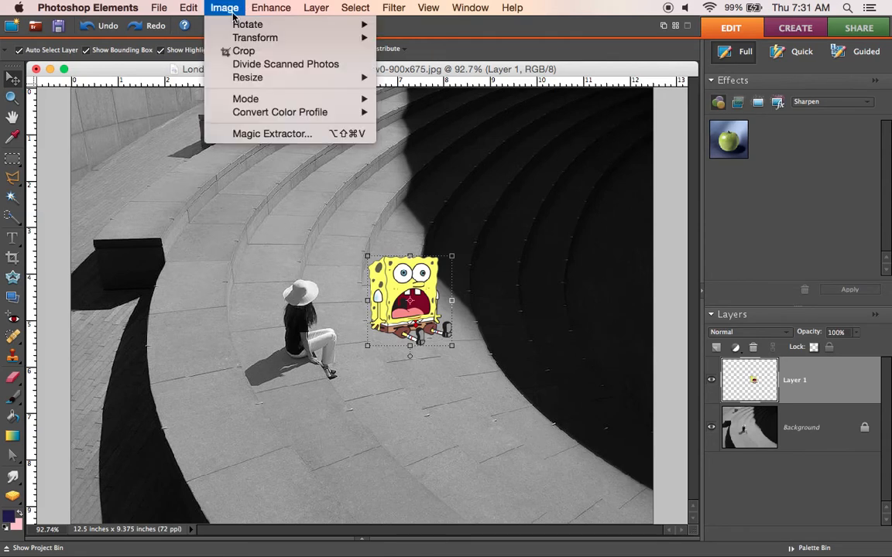
mouse_move(317, 98)
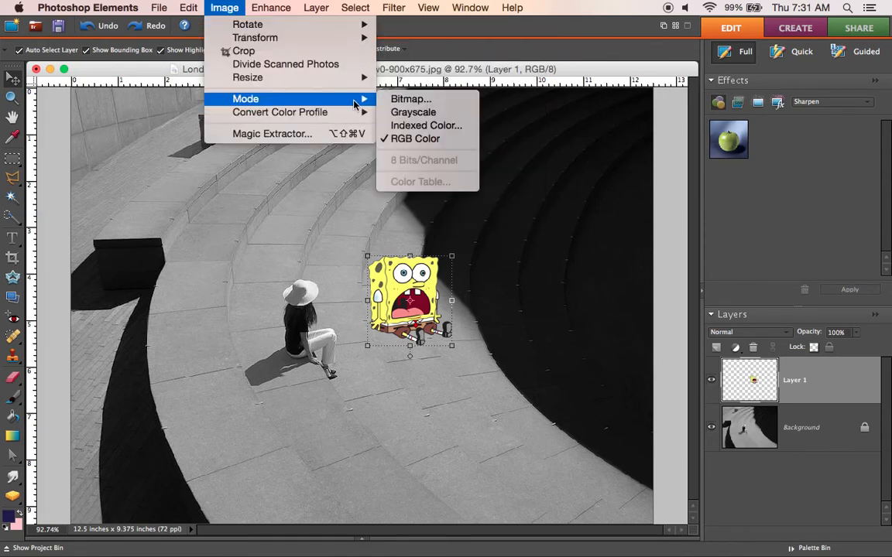
left_click(412, 113)
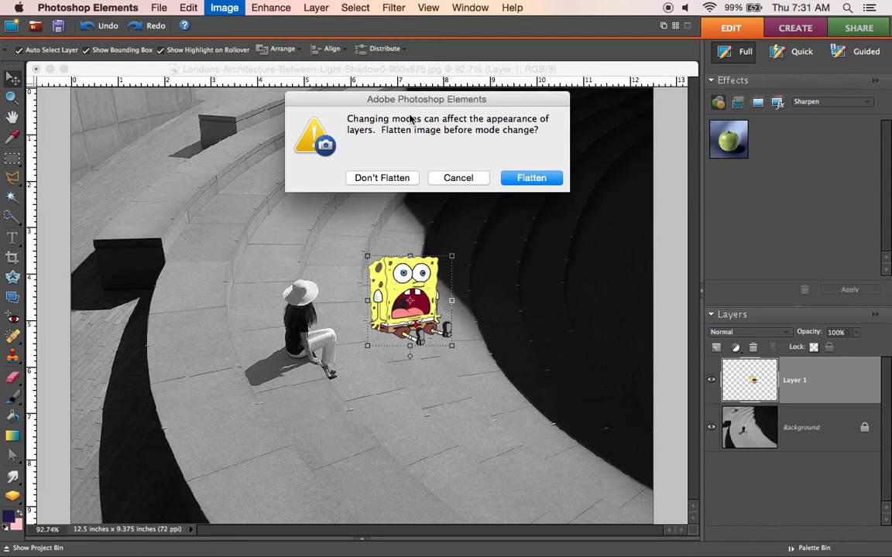
left_click(451, 177)
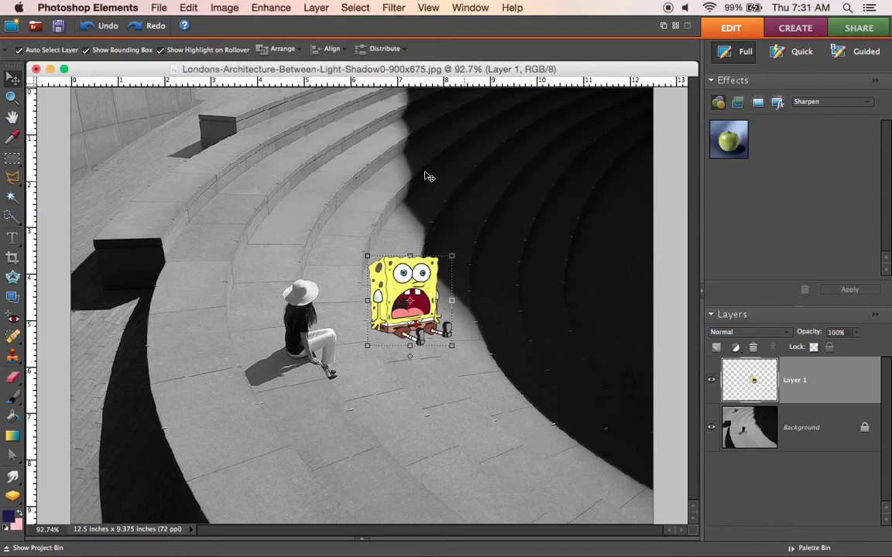
Step: Turn the SpongeBob layer black and white with Hue/Saturation at a Saturation of -100
left_click(271, 10)
mouse_move(399, 141)
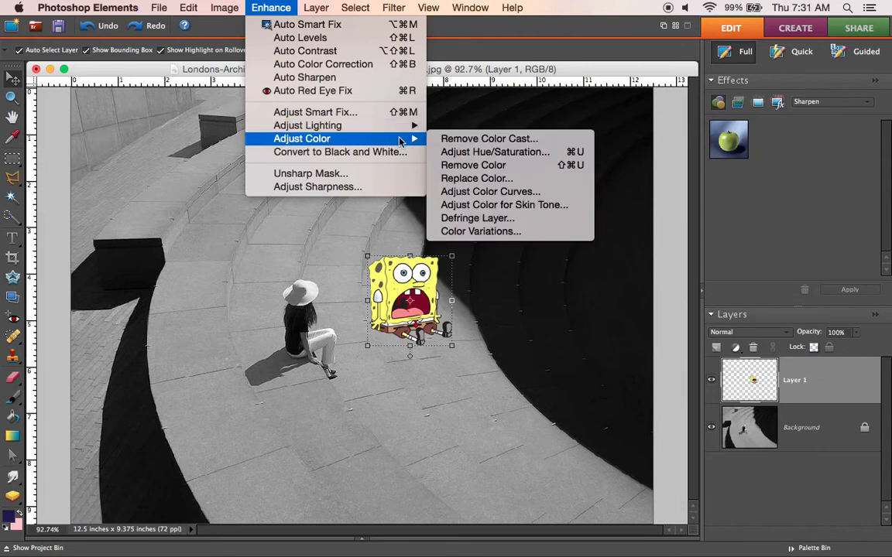
left_click(468, 157)
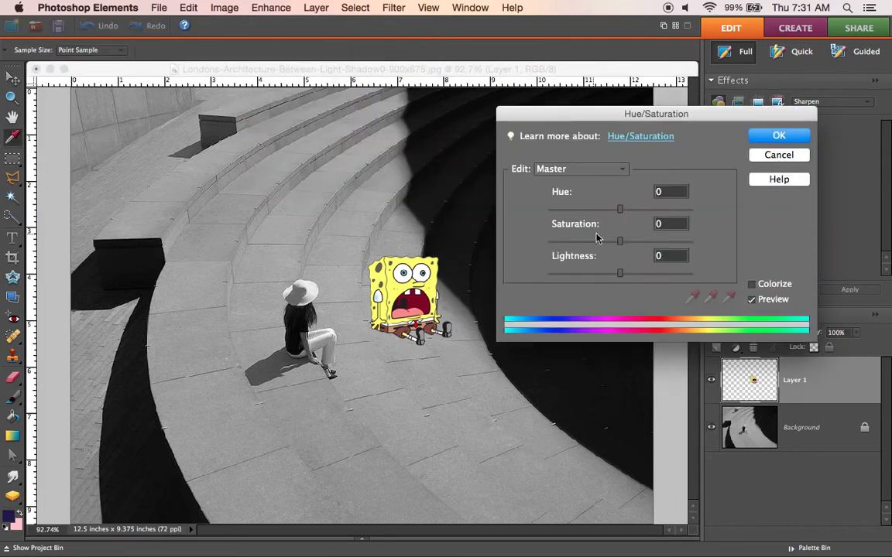
left_click_drag(622, 245, 547, 246)
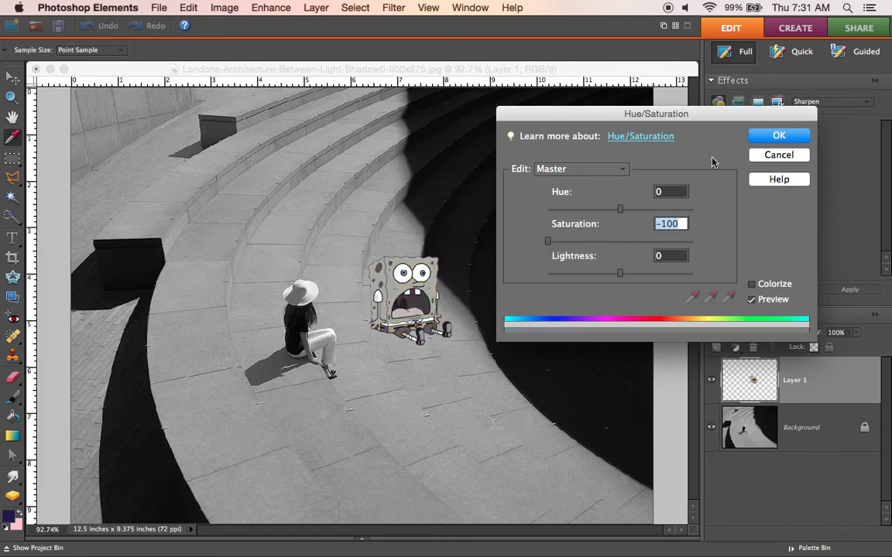
left_click(778, 137)
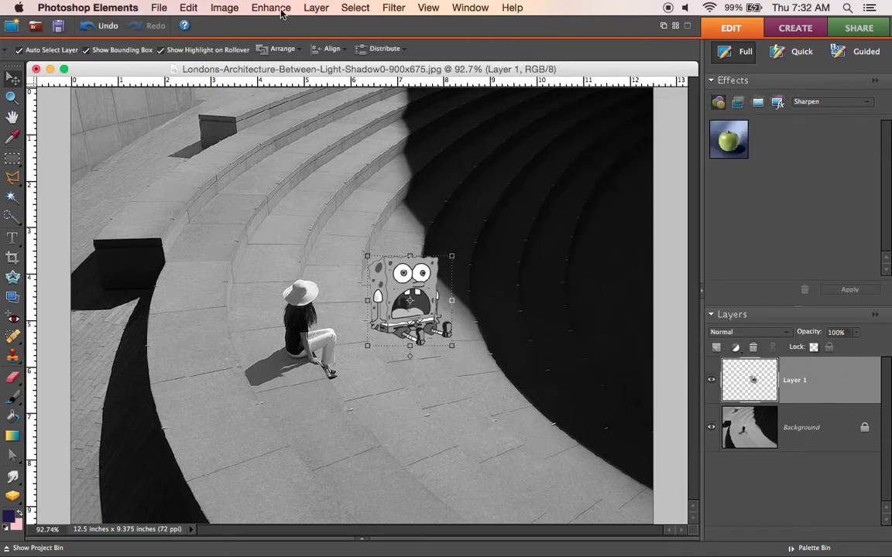
Step: Adjust the SpongeBob layer's lighting to Brightness +26 and Contrast +44
left_click(282, 14)
mouse_move(317, 125)
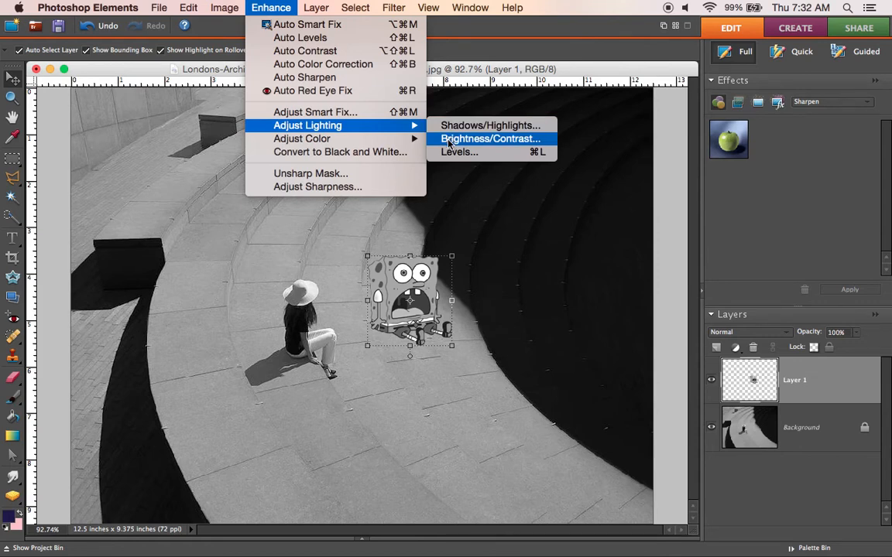
left_click(443, 142)
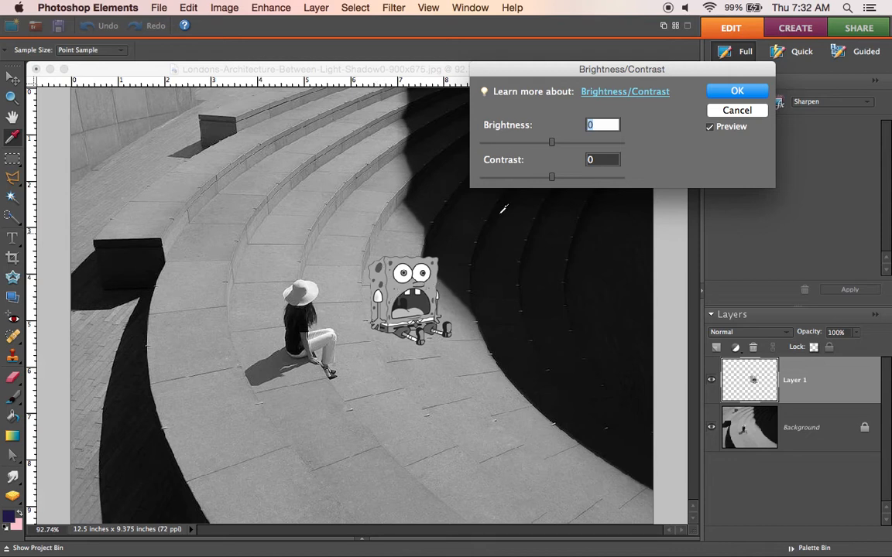
left_click_drag(551, 142, 582, 179)
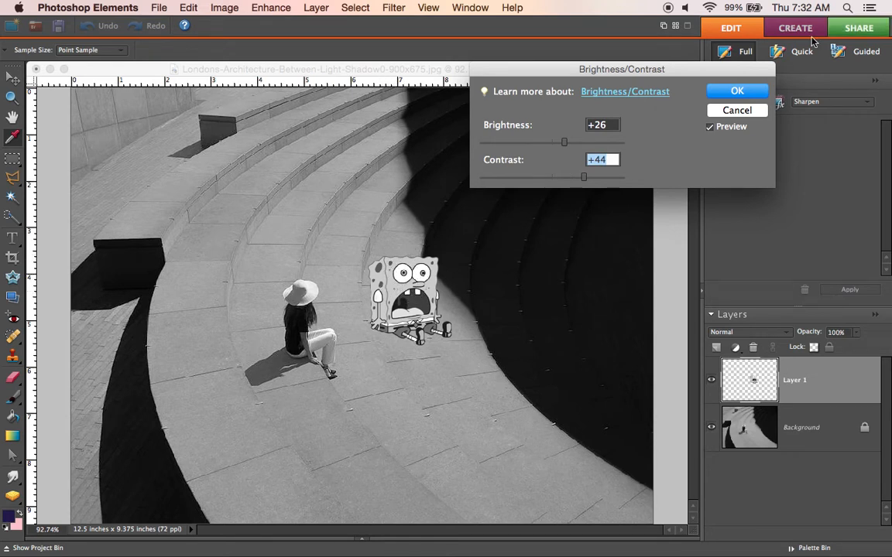
left_click(739, 92)
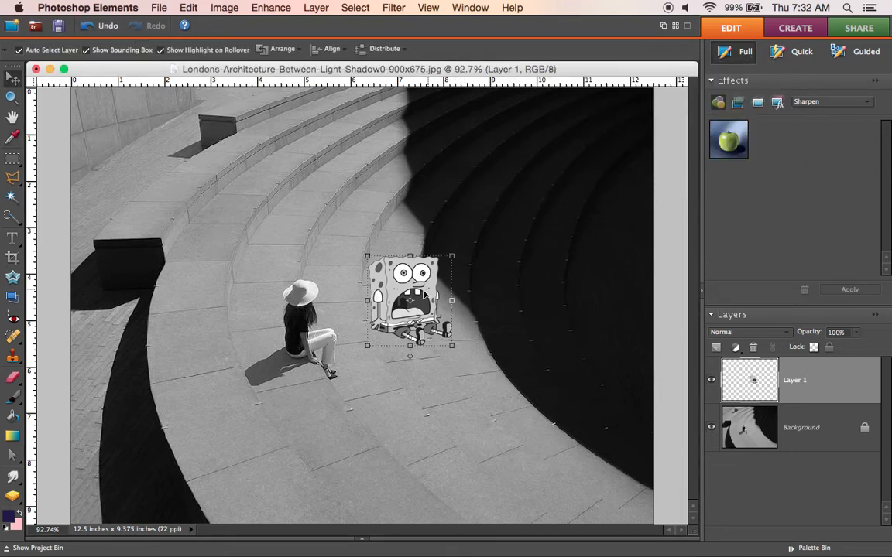
Step: Move SpongeBob onto the curved steps above the seated woman, rotate the layer by -9.1 degrees, and apply the transform
left_click_drag(428, 291, 278, 157)
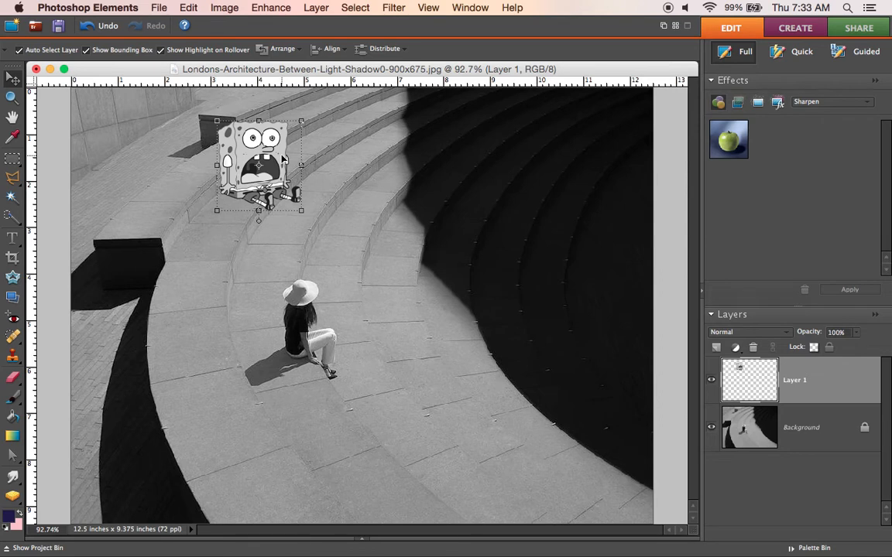
left_click_drag(283, 158, 285, 204)
mouse_move(226, 259)
left_mouse_down()
mouse_move(240, 261)
mouse_move(234, 266)
left_mouse_up()
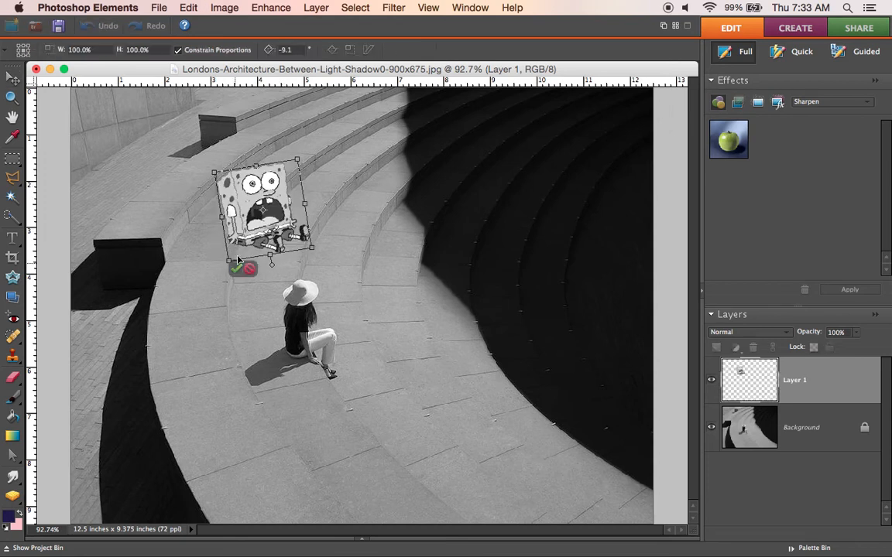
left_click(236, 271)
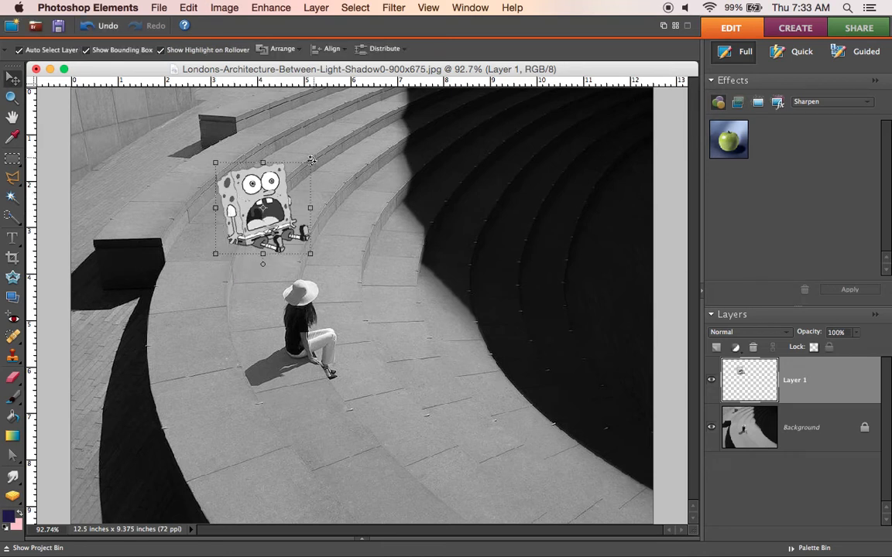
Step: Select SpongeBob's front face with the Magic Wand at a tolerance of 30 and darken it to Brightness -23
left_click(13, 100)
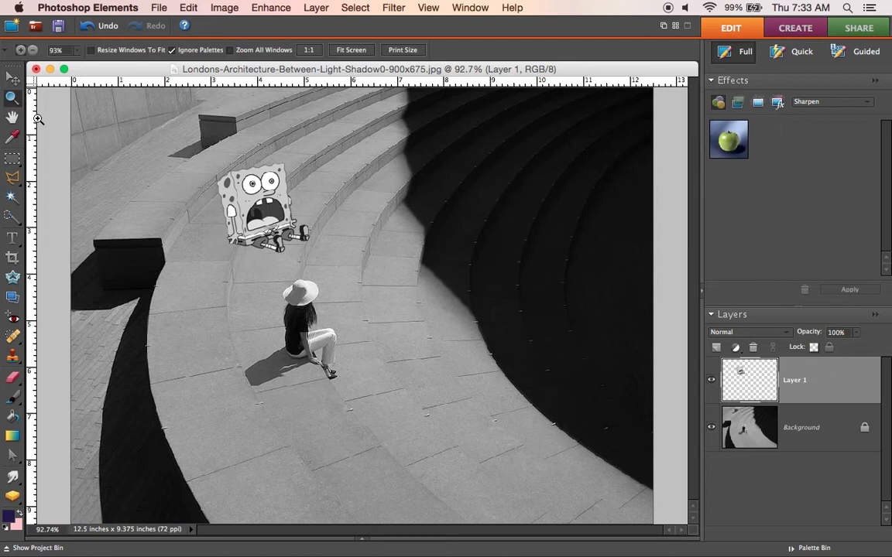
left_click_drag(169, 138, 327, 272)
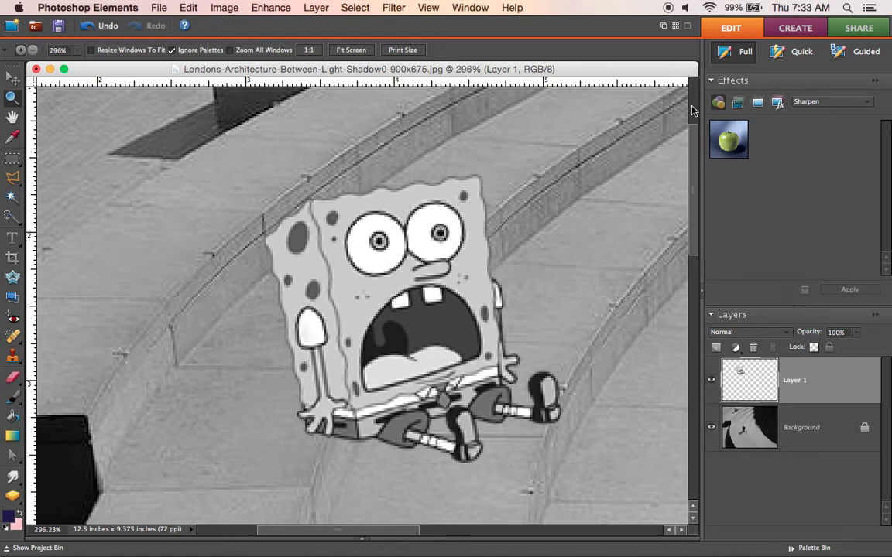
left_click(347, 278)
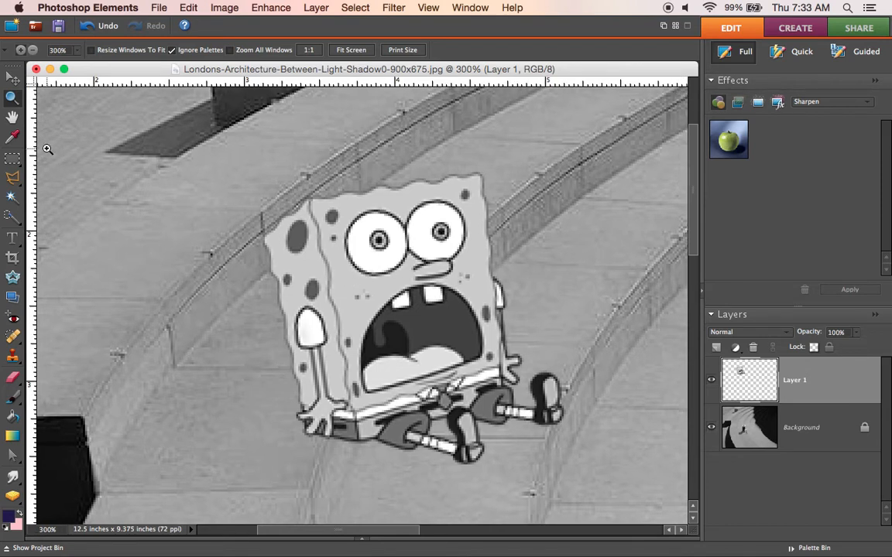
left_click(12, 199)
left_click(346, 281)
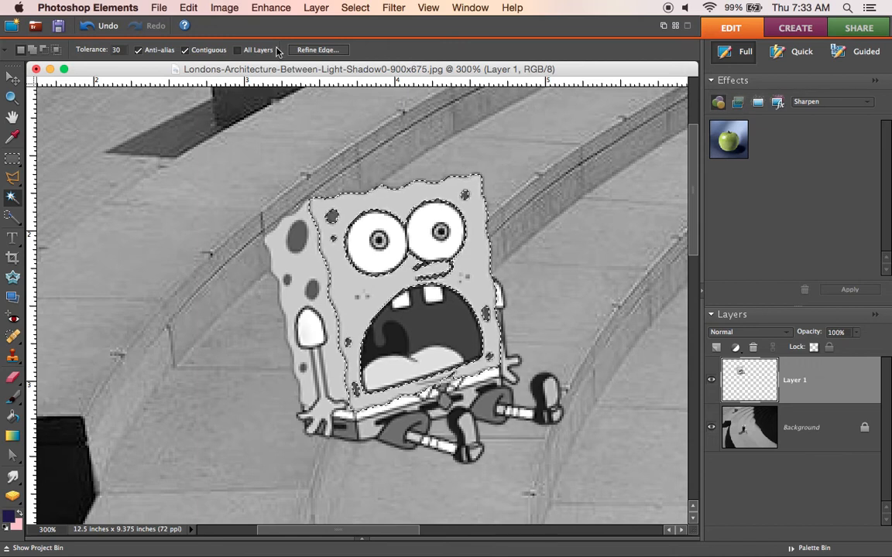
left_click(277, 13)
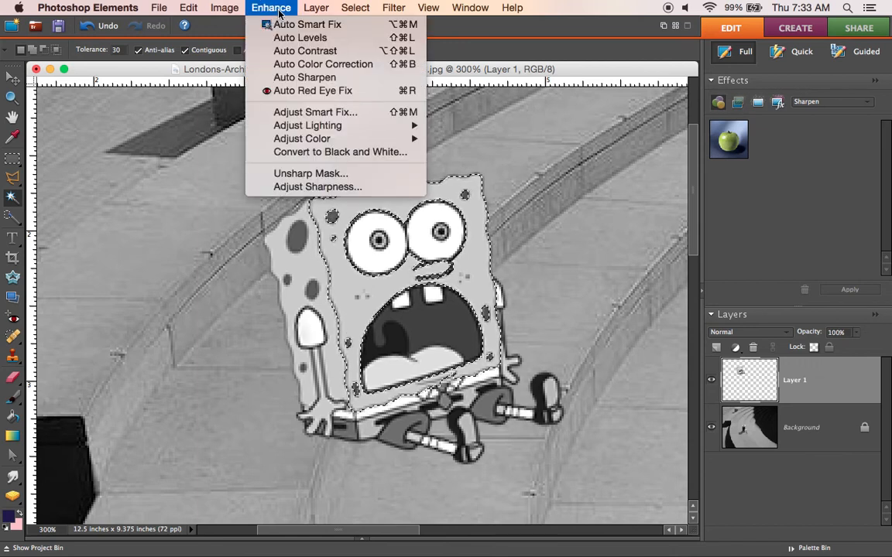
mouse_move(356, 126)
left_click(464, 138)
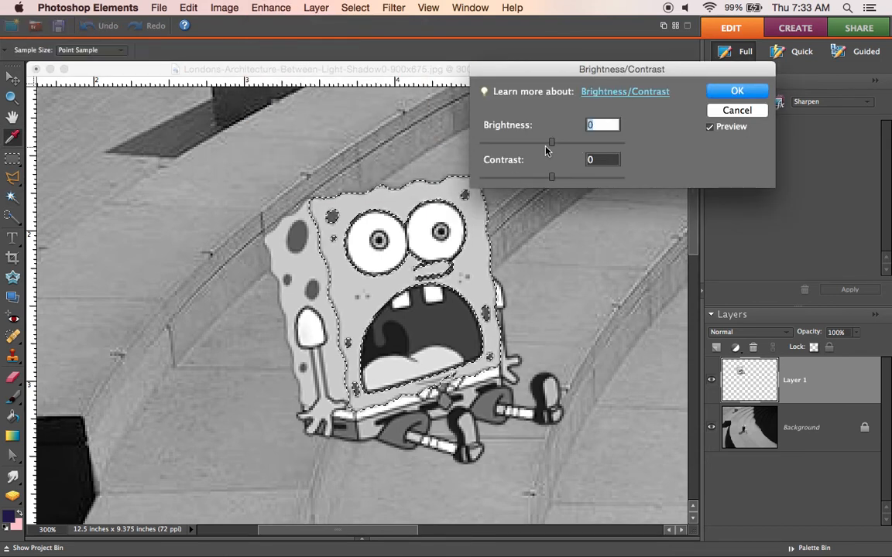
left_click_drag(551, 142, 541, 144)
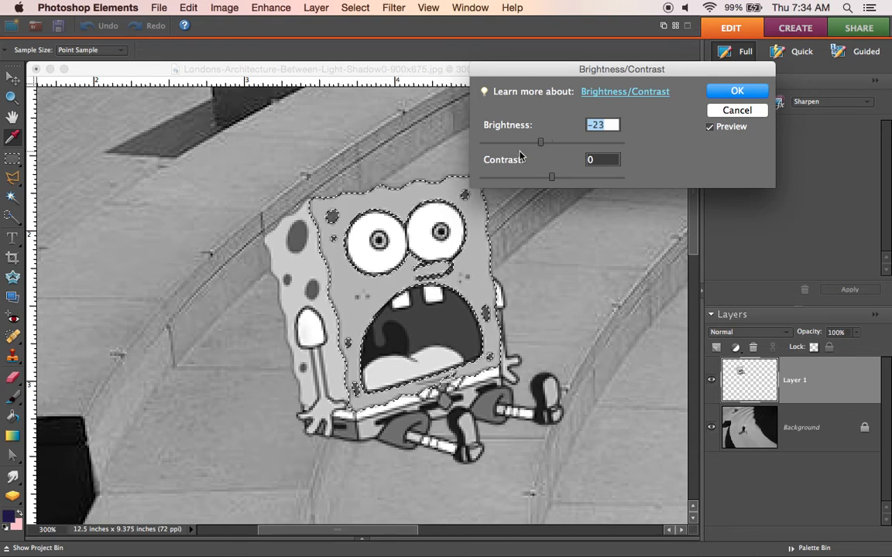
left_click(735, 91)
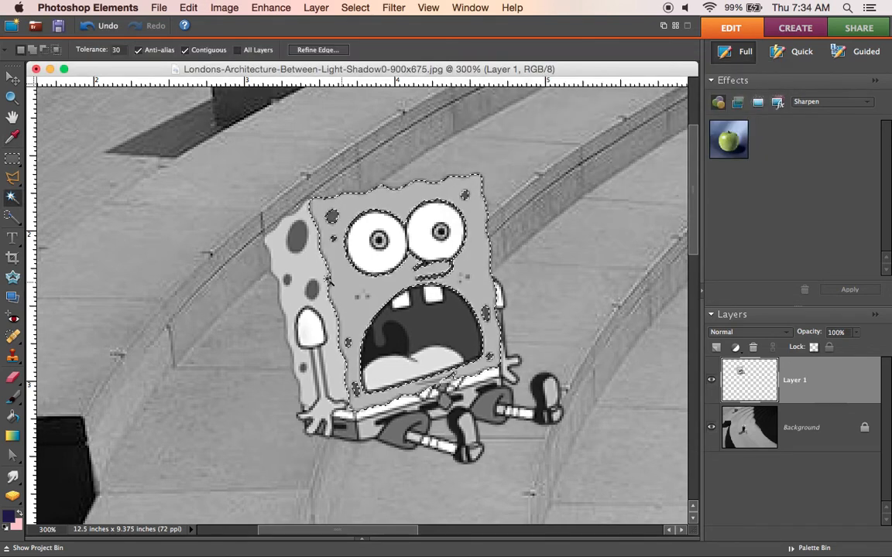
Step: Select the narrow side of SpongeBob's body with the Magic Wand and darken it strongly with Brightness/Contrast
left_click(307, 268)
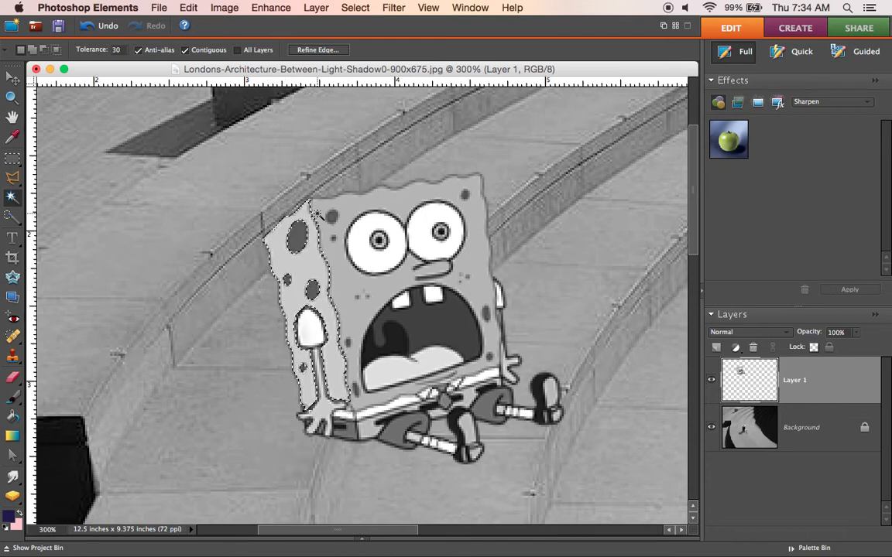
left_click(272, 8)
mouse_move(379, 137)
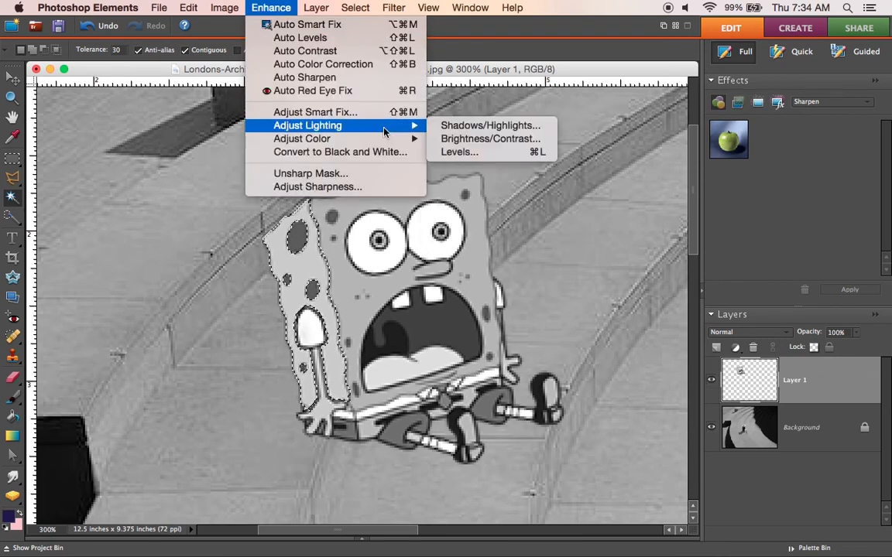
left_click(463, 139)
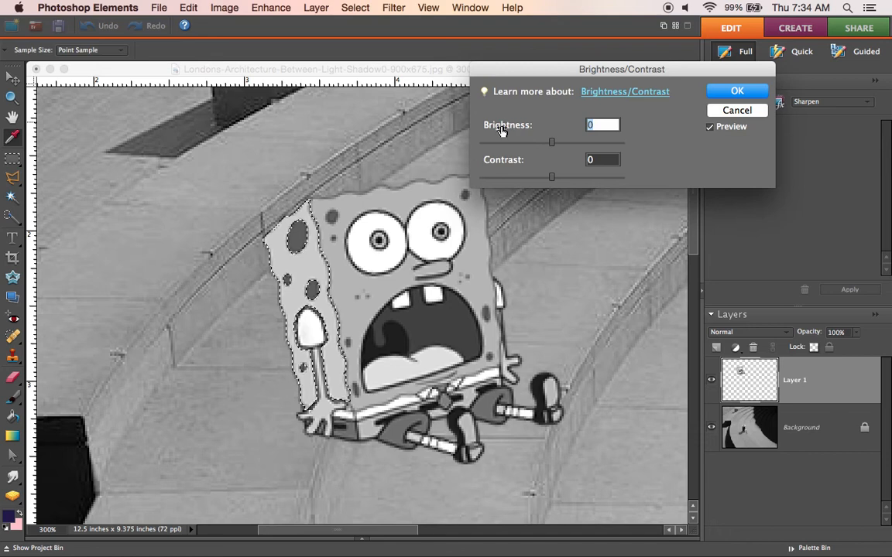
left_click_drag(548, 144, 494, 147)
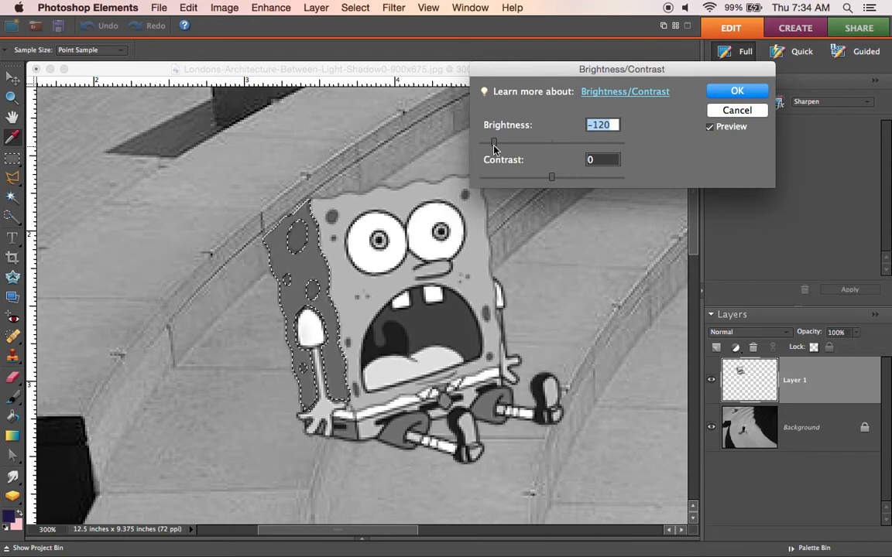
left_click_drag(494, 147, 488, 144)
left_click(724, 92)
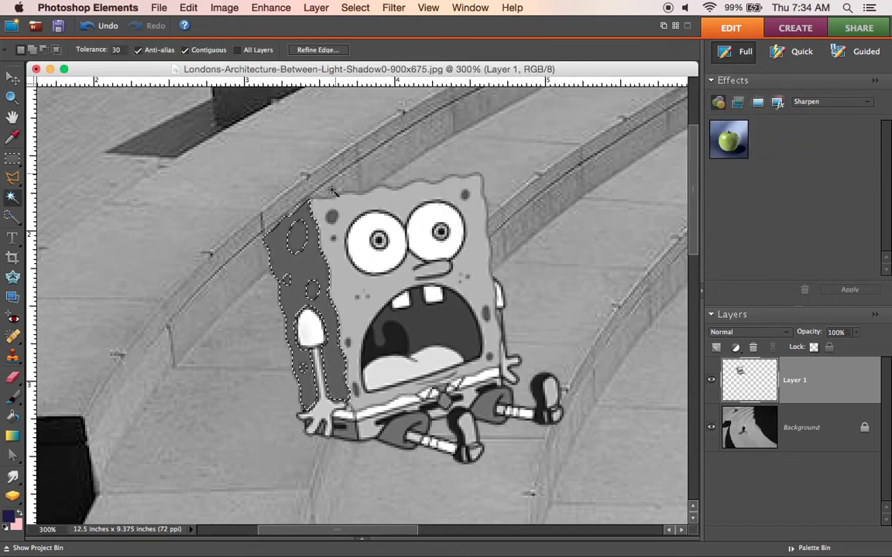
left_click(298, 240)
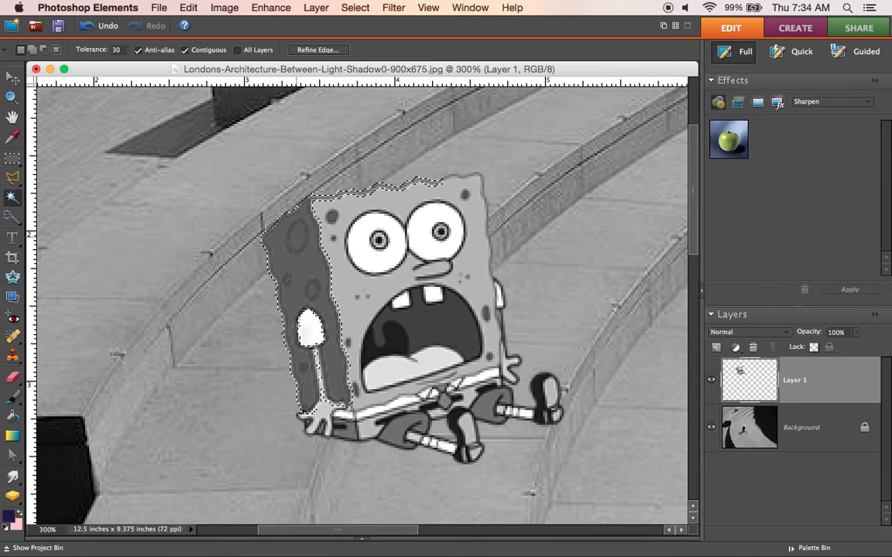
left_click(355, 7)
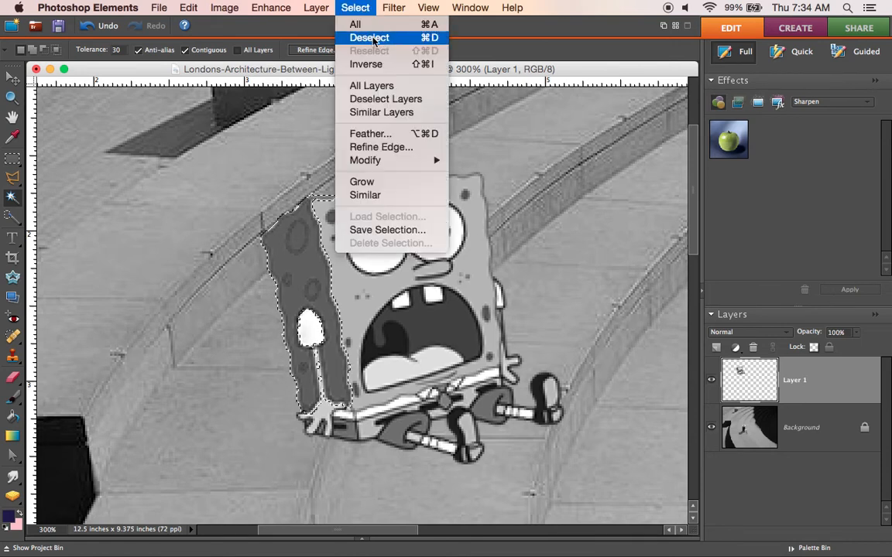
left_click(370, 38)
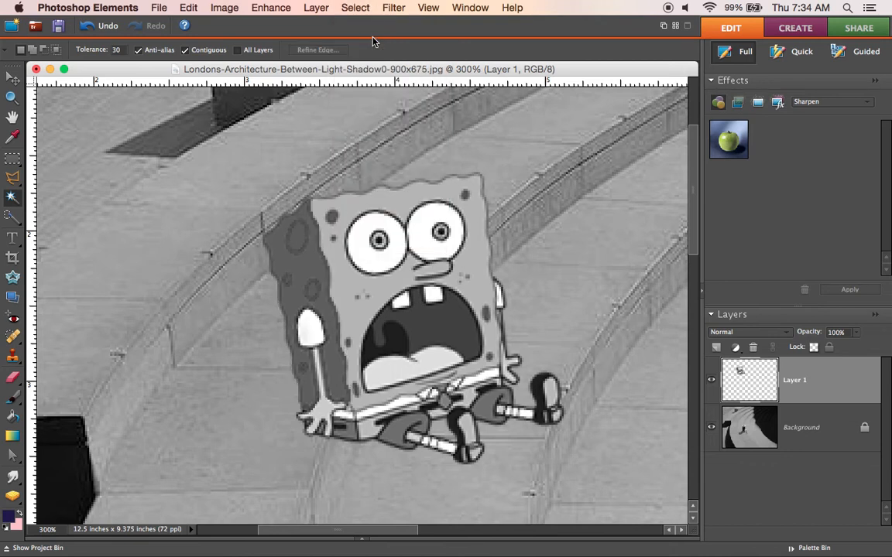
left_click(301, 237)
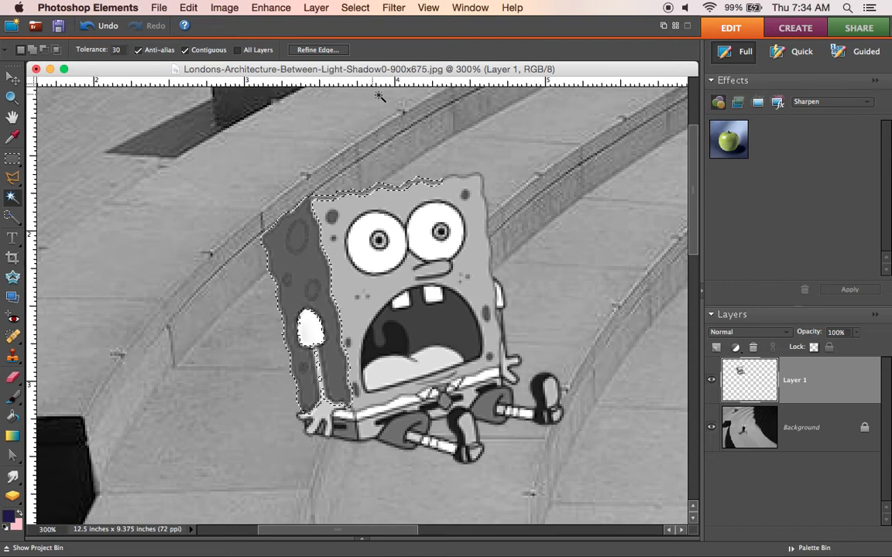
left_click(360, 7)
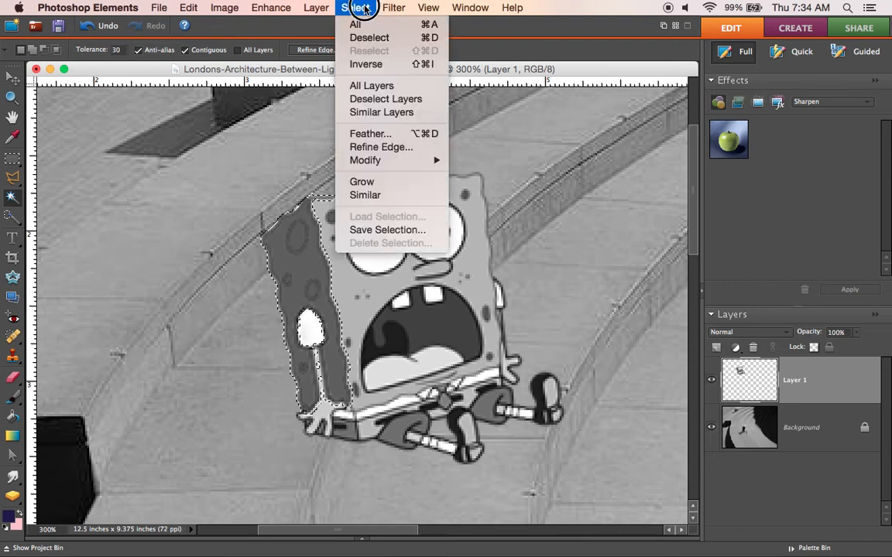
left_click(370, 40)
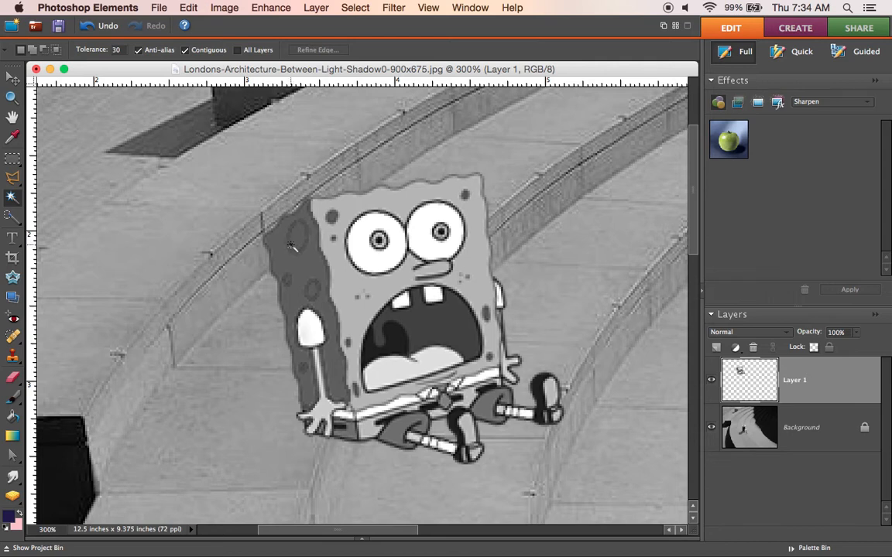
Step: Try to select the spots on SpongeBob's darkened side with a Magic Wand tolerance of 15, and undo the selections
left_click(12, 98)
left_click_drag(268, 212, 372, 367)
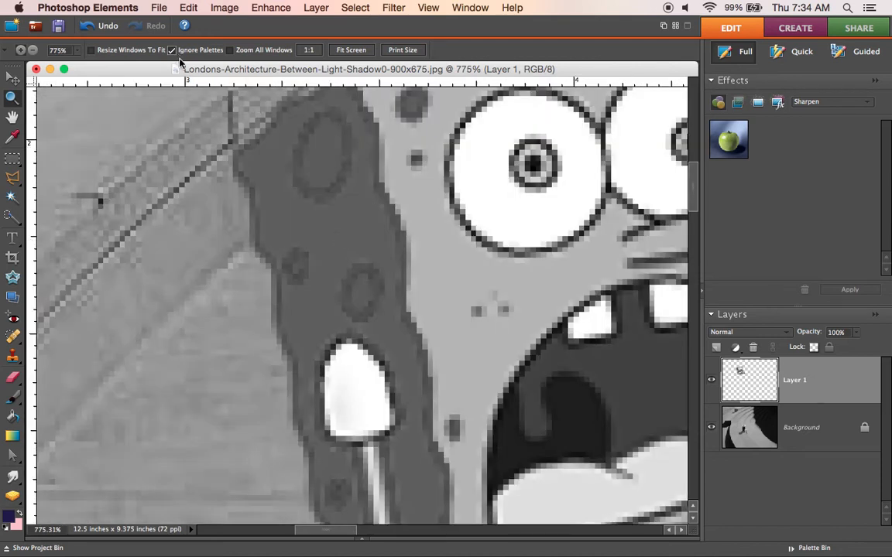
left_click(12, 198)
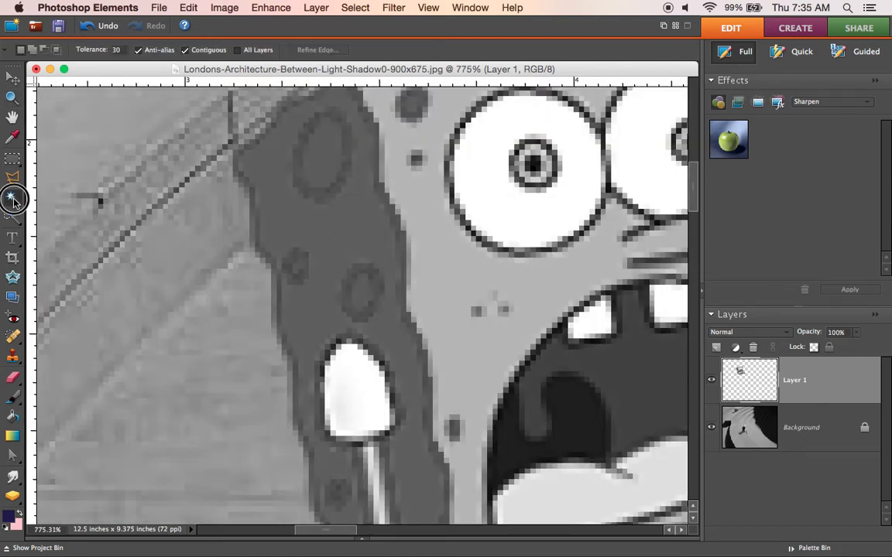
double_click(118, 49)
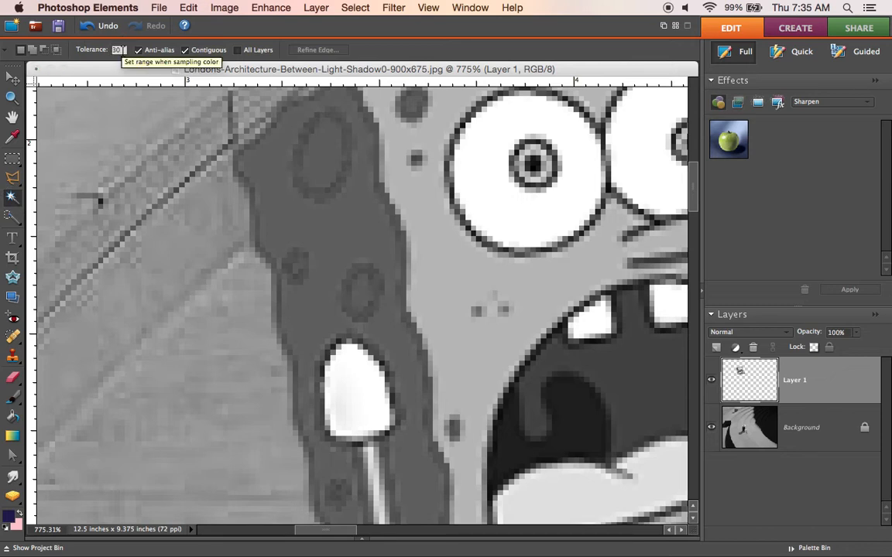
key("BackSpace")
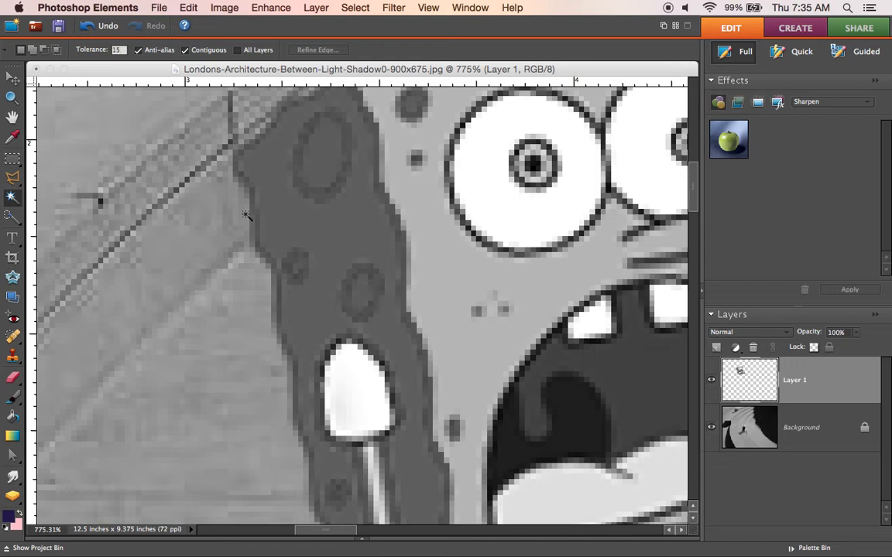
left_click(360, 241)
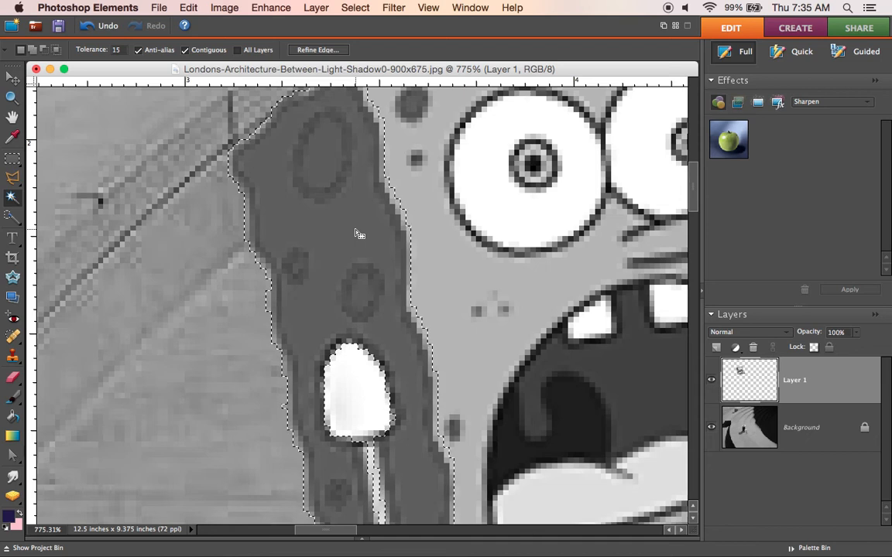
left_click(187, 7)
left_click(199, 29)
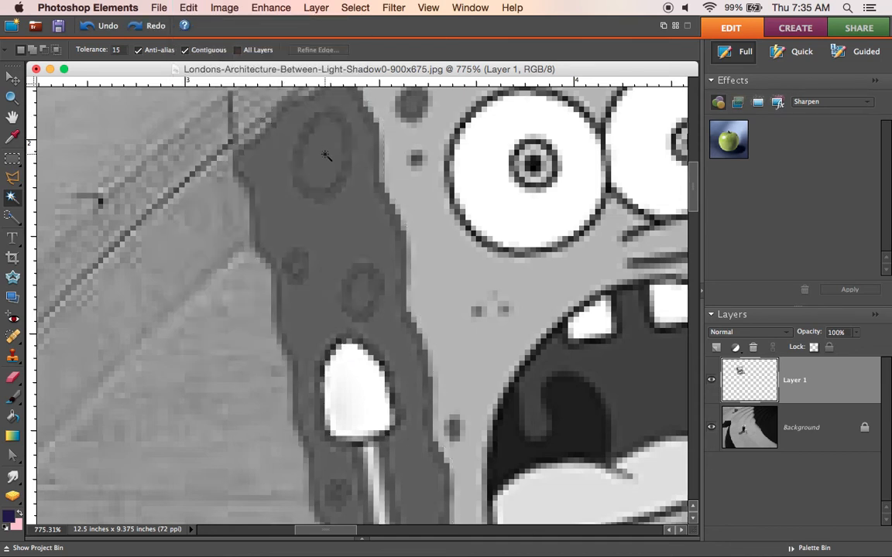
left_click(191, 7)
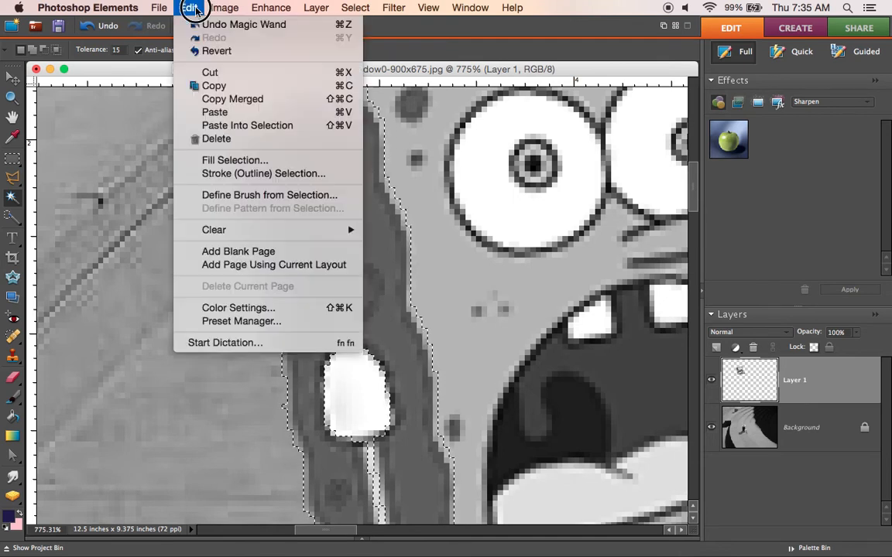
left_click(232, 24)
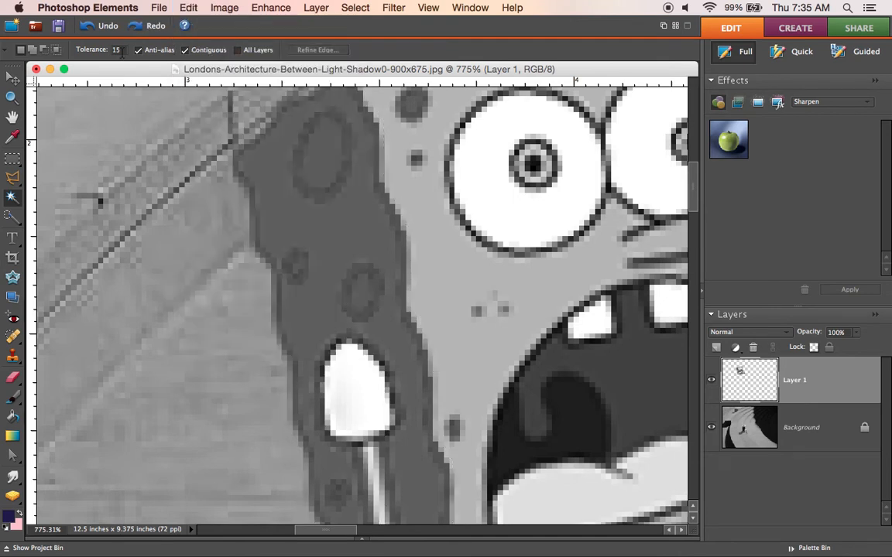
Step: Set the Magic Wand tolerance to 10 and select SpongeBob's darkened side from its largest spot
left_click(117, 50)
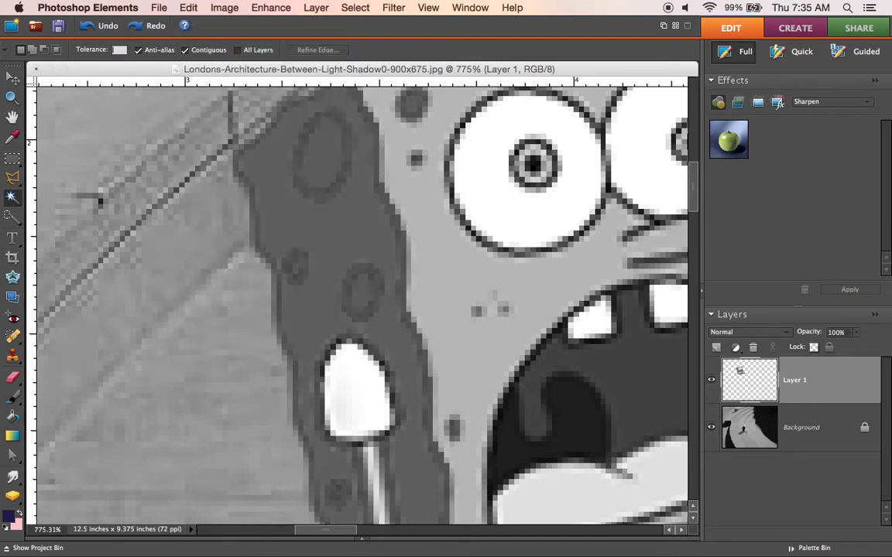
left_click(317, 168)
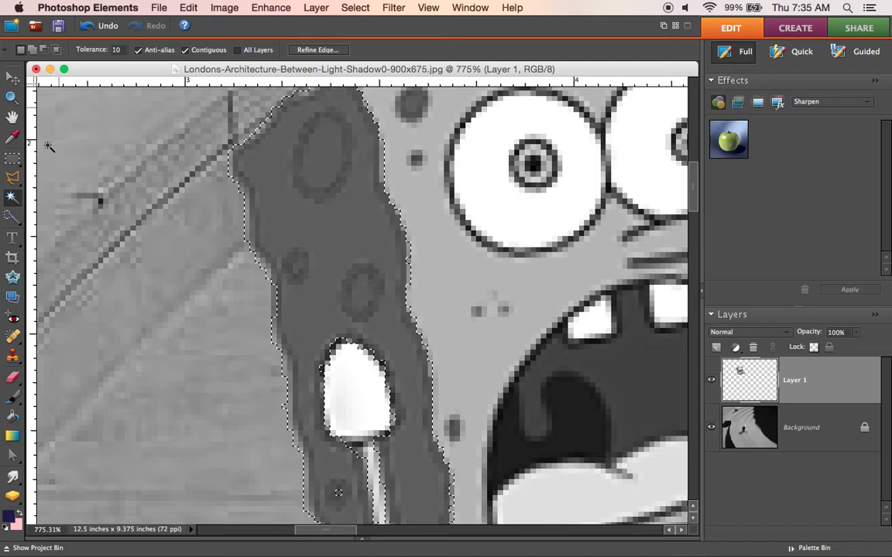
Step: Set the Brush tool's size to 5 px and sample the dark grey of SpongeBob's side as the foreground colour
left_click(13, 399)
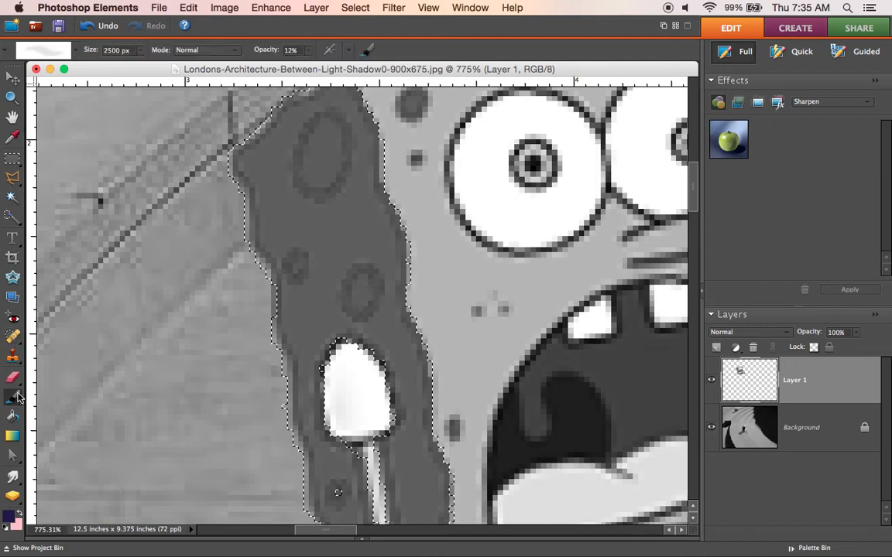
left_click(139, 50)
mouse_move(139, 61)
left_mouse_down()
mouse_move(68, 65)
mouse_move(77, 63)
left_mouse_up()
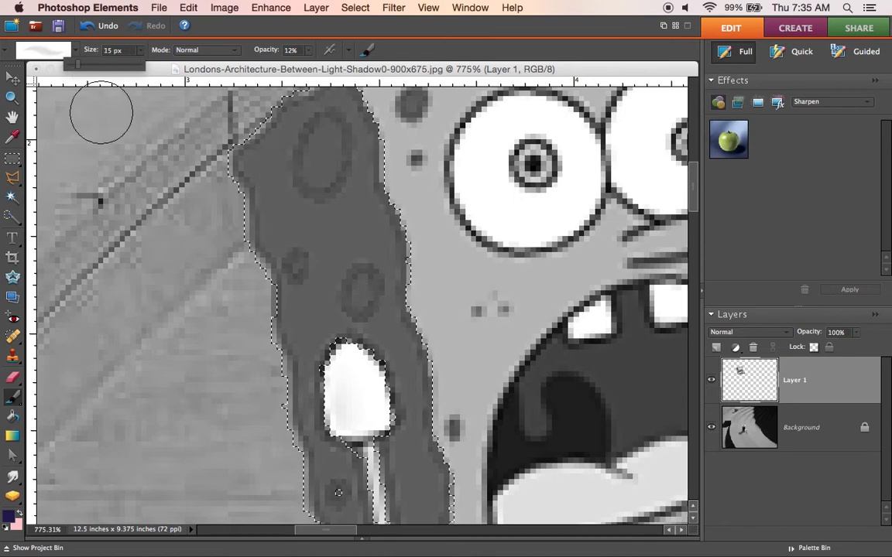
left_click(70, 66)
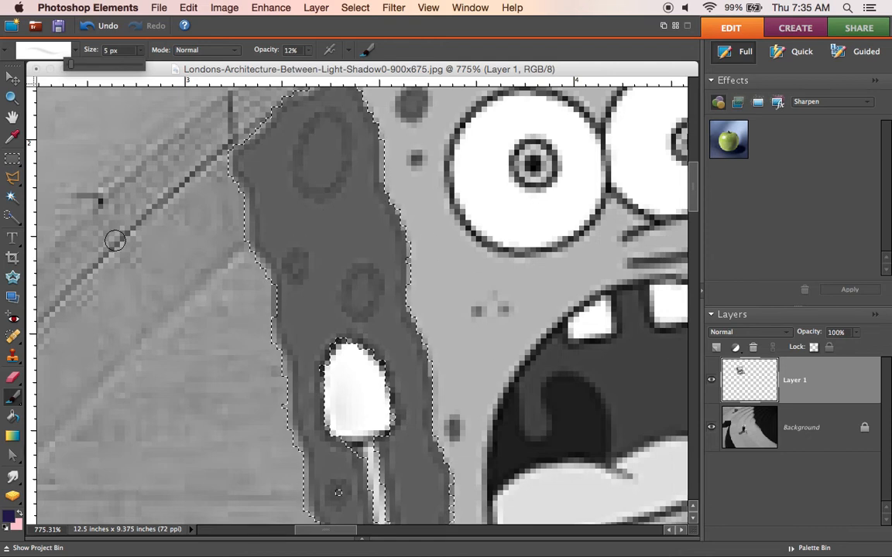
left_click(337, 229, "alt")
left_click(338, 230, "alt")
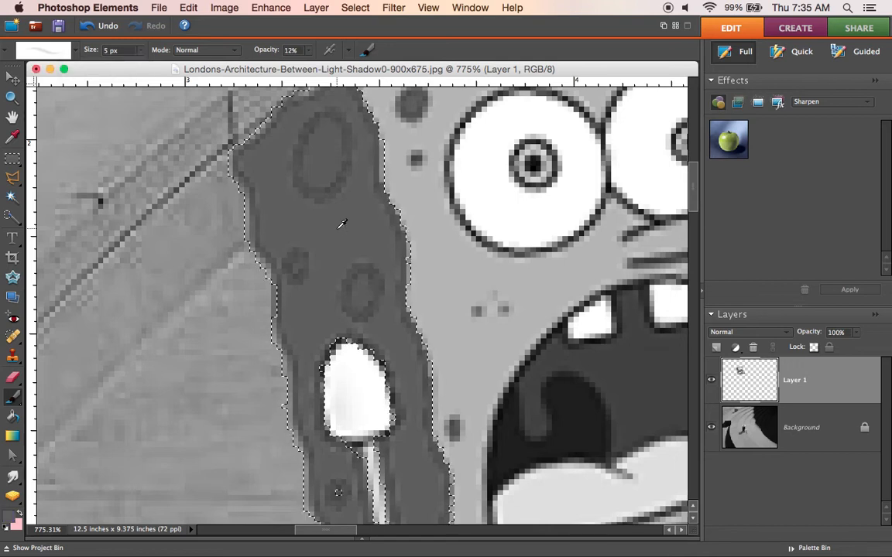
Step: Choose the hard 5 px brush from the Default Brushes and set its opacity to 100%
left_click(67, 51)
left_click(132, 109)
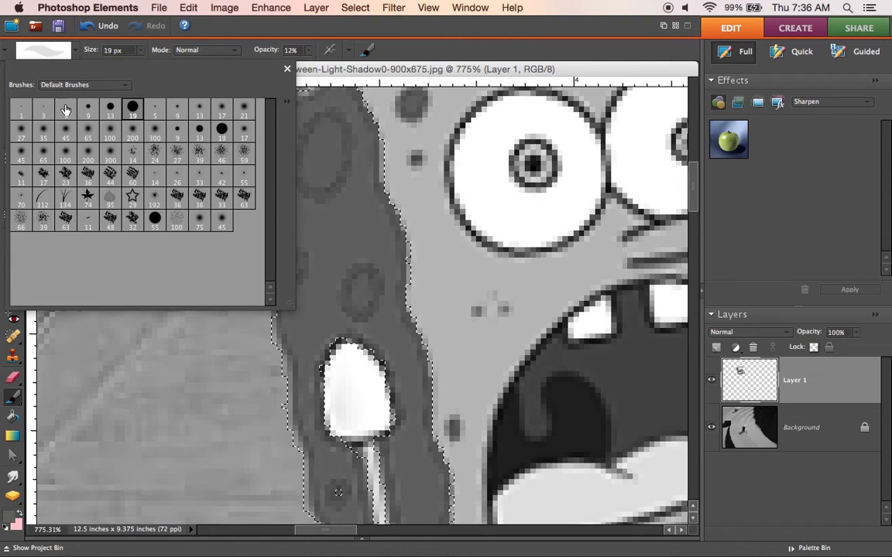
left_click(109, 109)
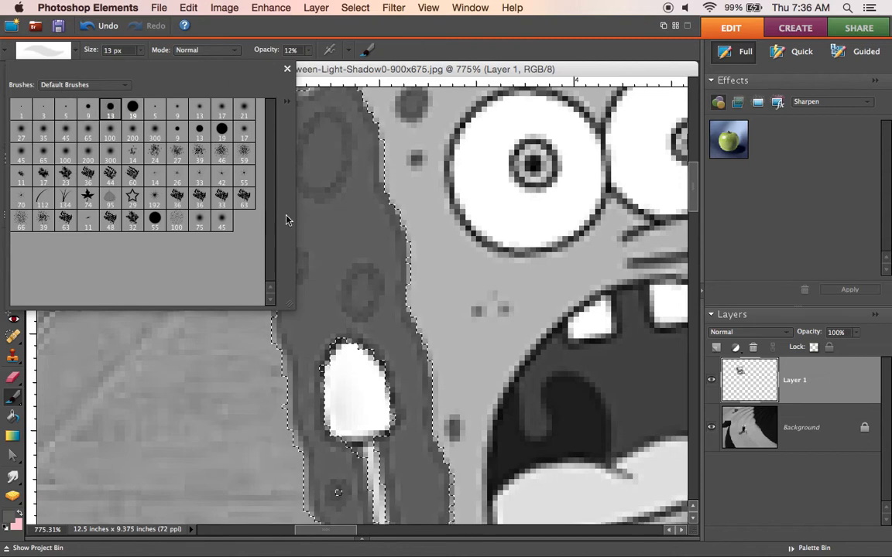
left_click(87, 109)
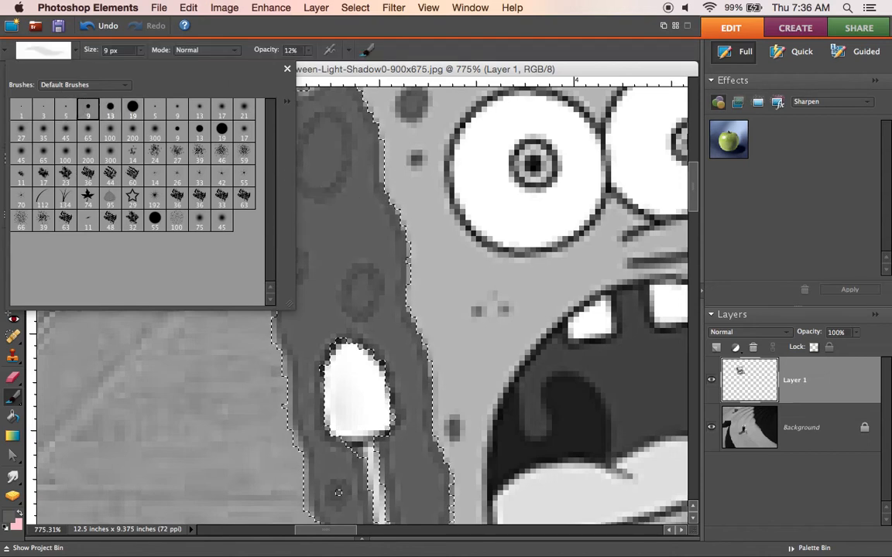
left_click(66, 109)
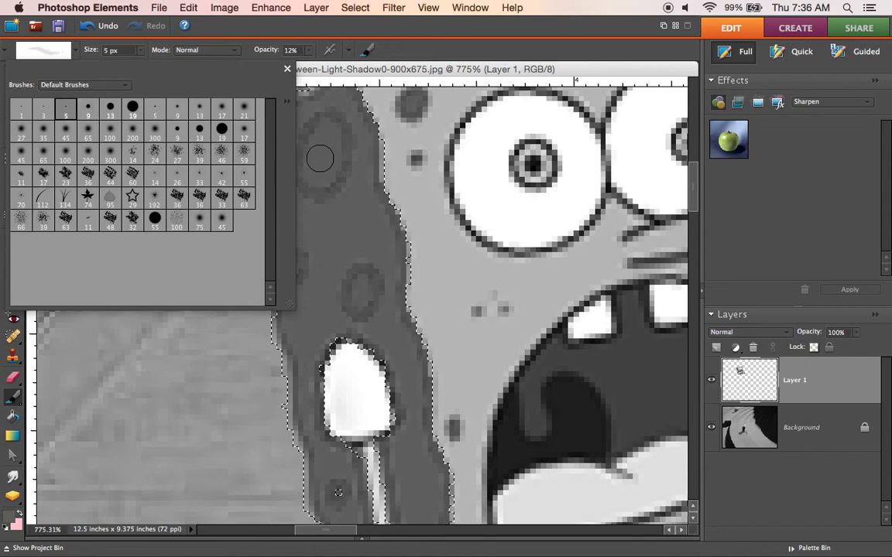
left_click(318, 62)
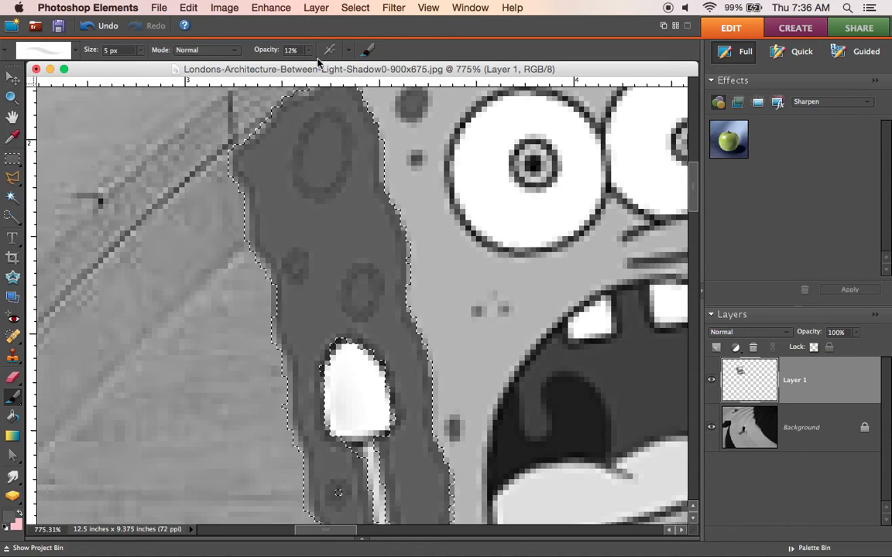
left_click(308, 50)
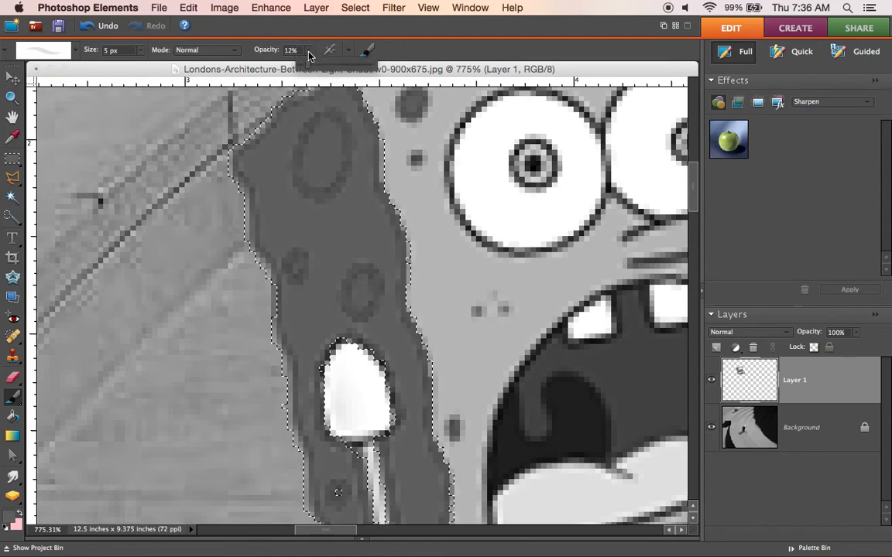
left_click(370, 64)
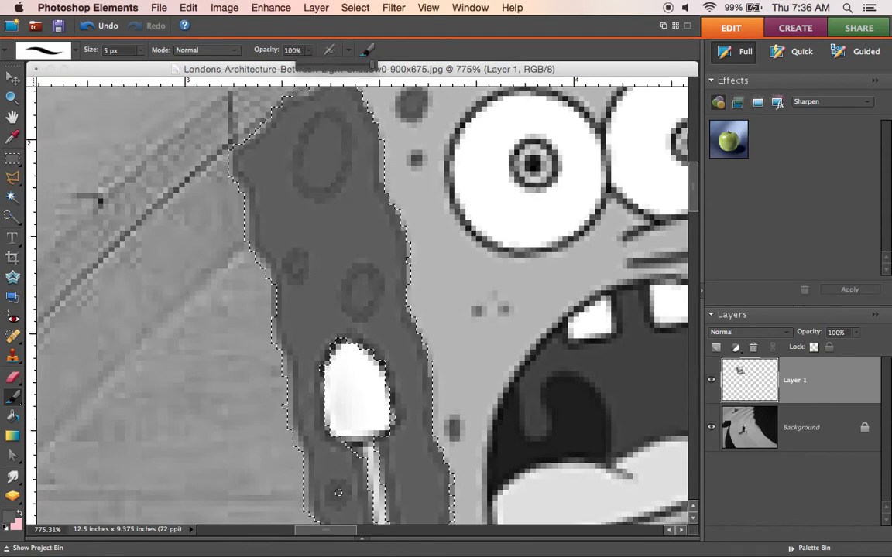
Step: Set the foreground colour to dark grey #3c3b3b, paint over the spots on SpongeBob's darkened side, and deselect
left_click(9, 521)
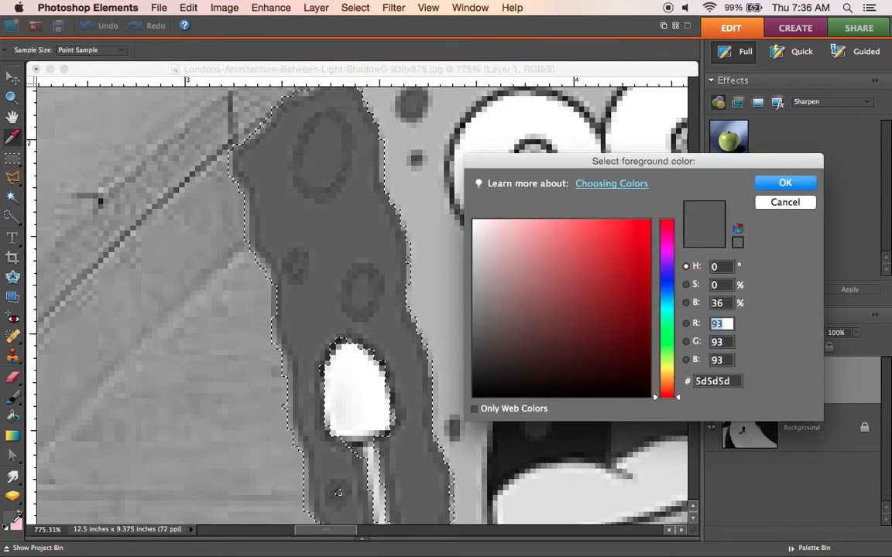
left_click(474, 356)
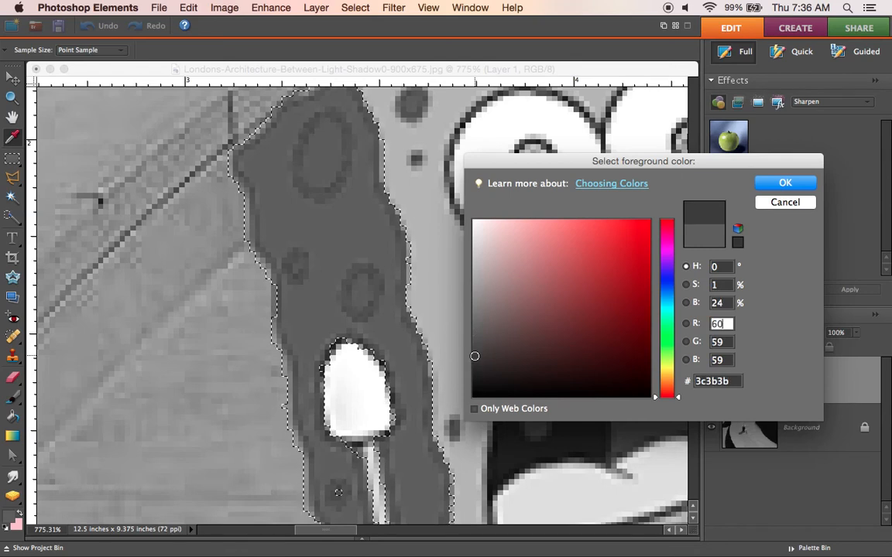
left_click(804, 185)
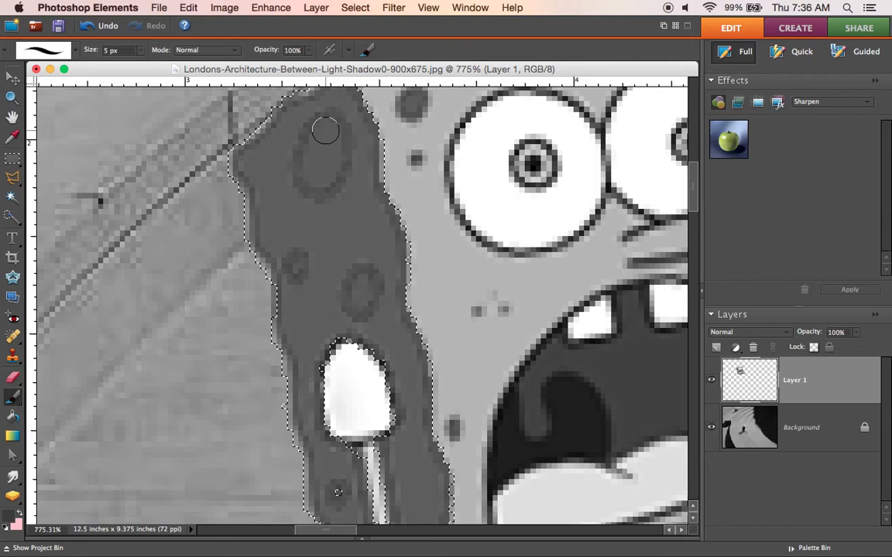
mouse_move(321, 142)
left_mouse_down()
mouse_move(308, 159)
mouse_move(317, 179)
mouse_move(329, 173)
mouse_move(335, 138)
left_mouse_up()
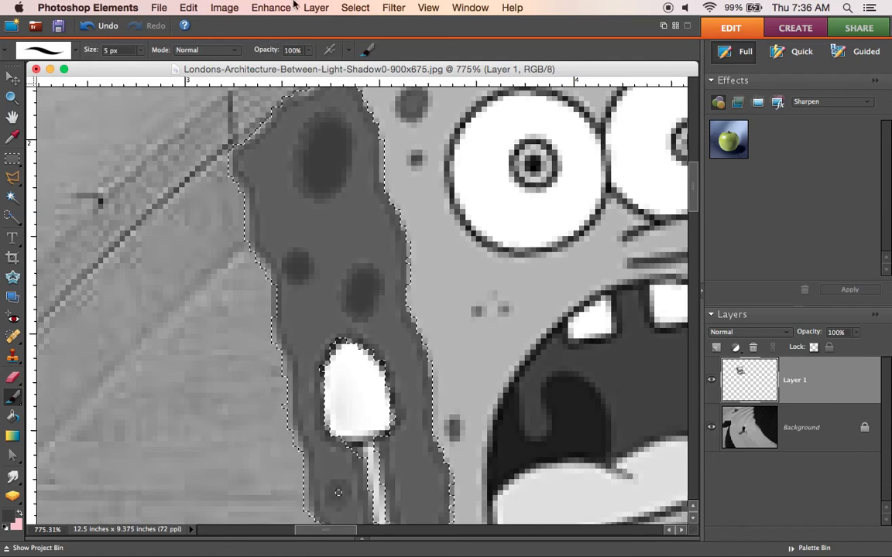
left_click(355, 7)
left_click(370, 38)
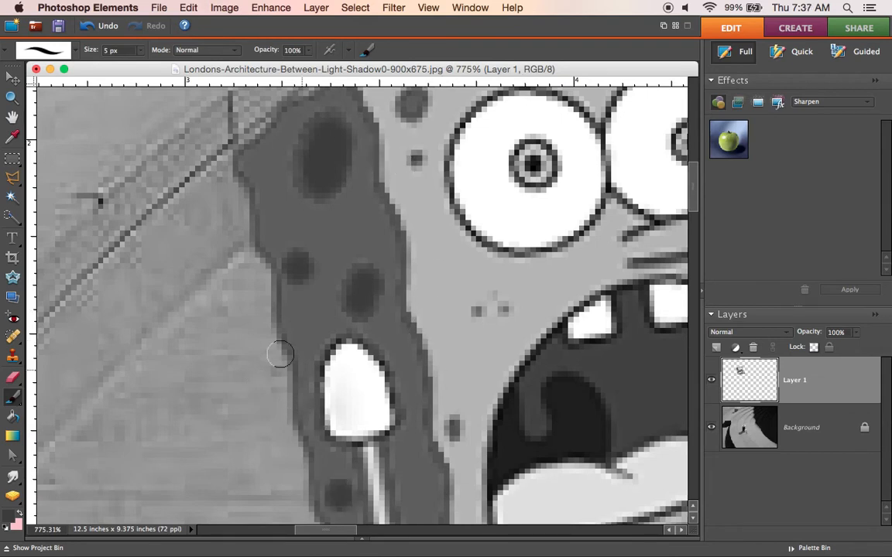
Step: Select the white sleeve on SpongeBob's darkened side with the Magic Wand
left_click(14, 198)
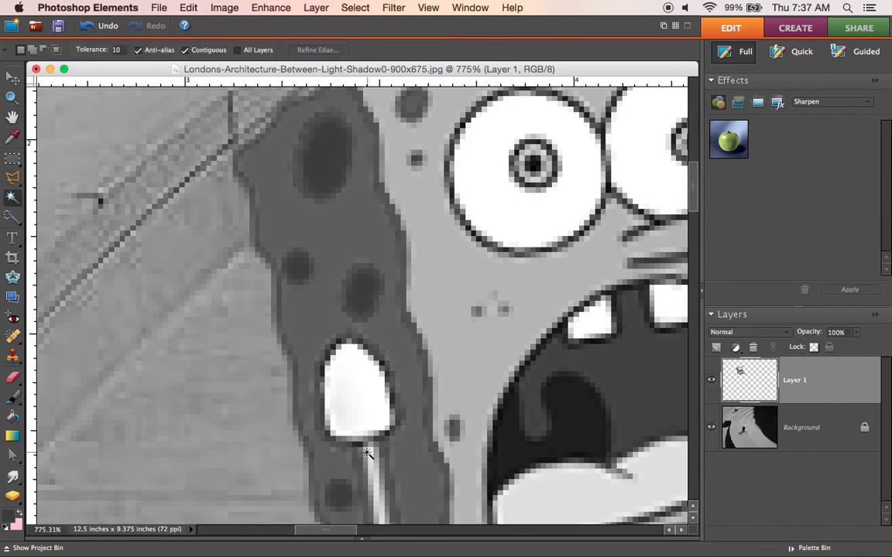
left_click(365, 418)
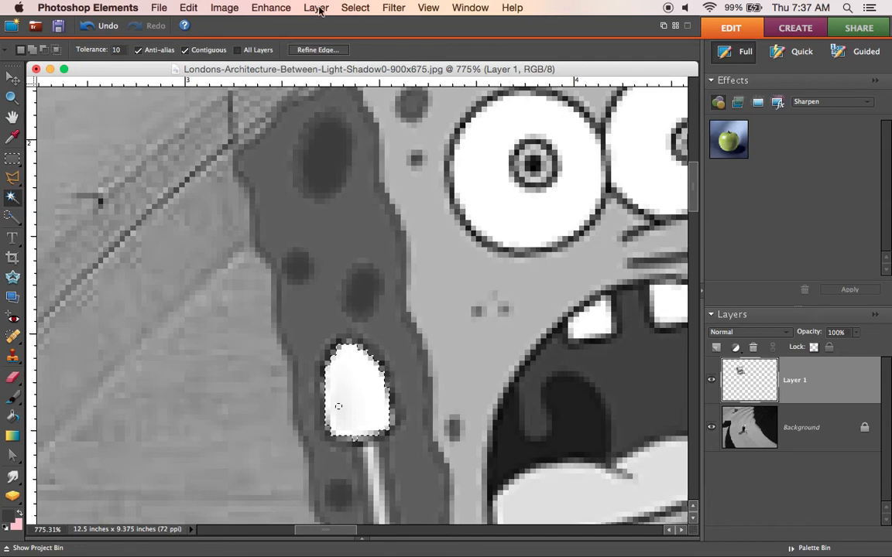
left_click(261, 11)
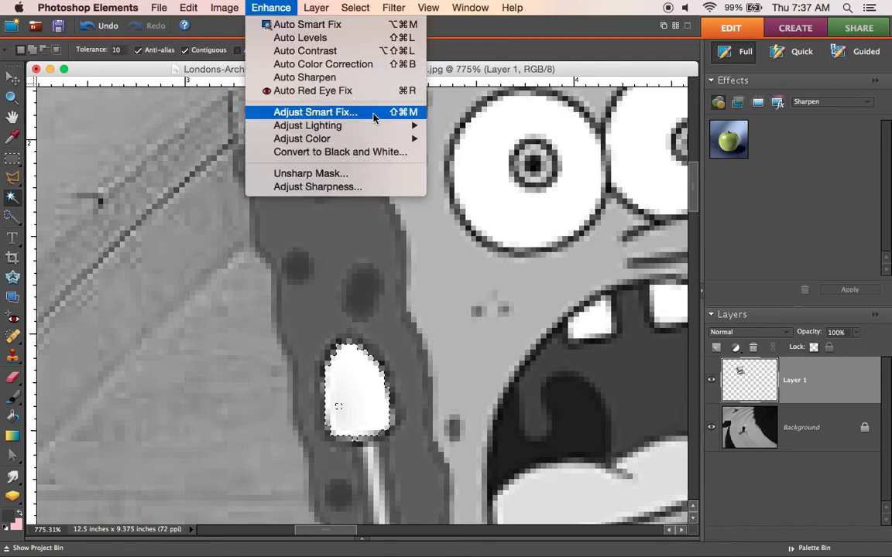
mouse_move(379, 125)
left_click(474, 139)
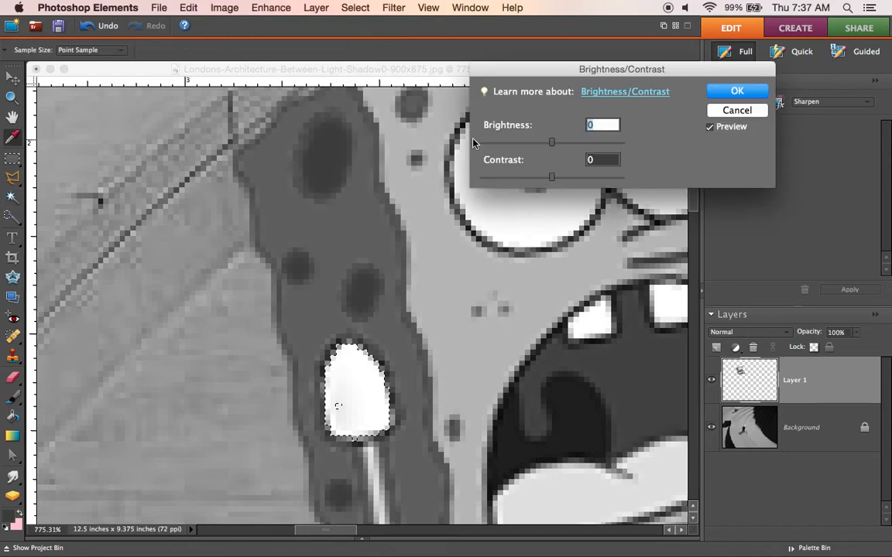
left_click(527, 144)
left_click(498, 144)
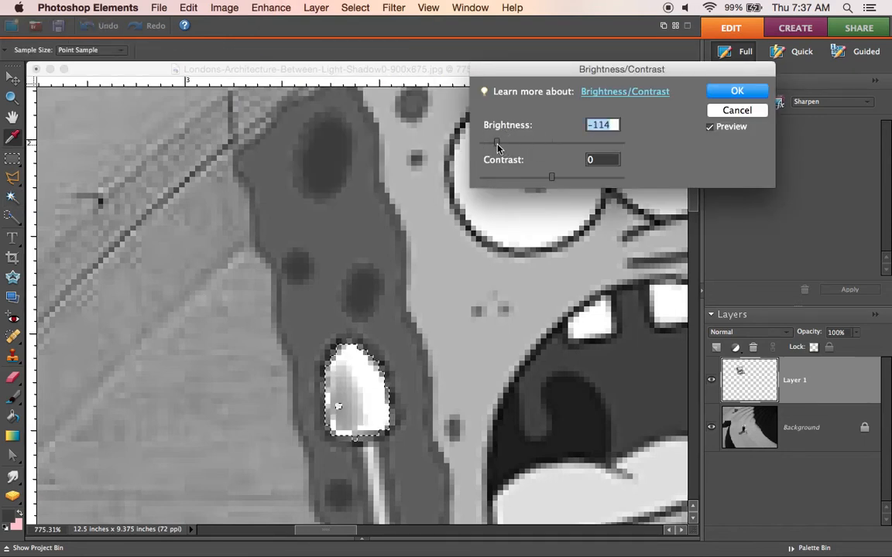
left_click(732, 114)
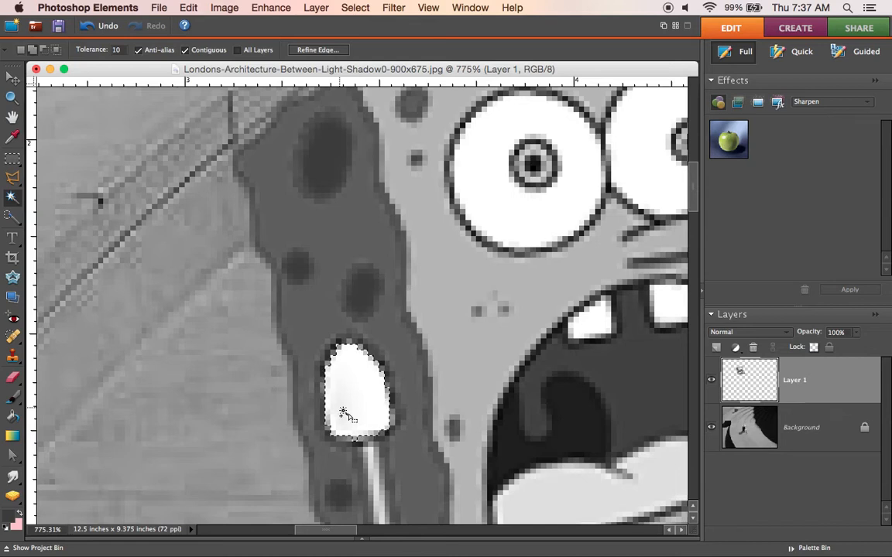
Step: Darken the selected sleeve with Brightness/Contrast, using brightness -112 and contrast -22
left_click(277, 10)
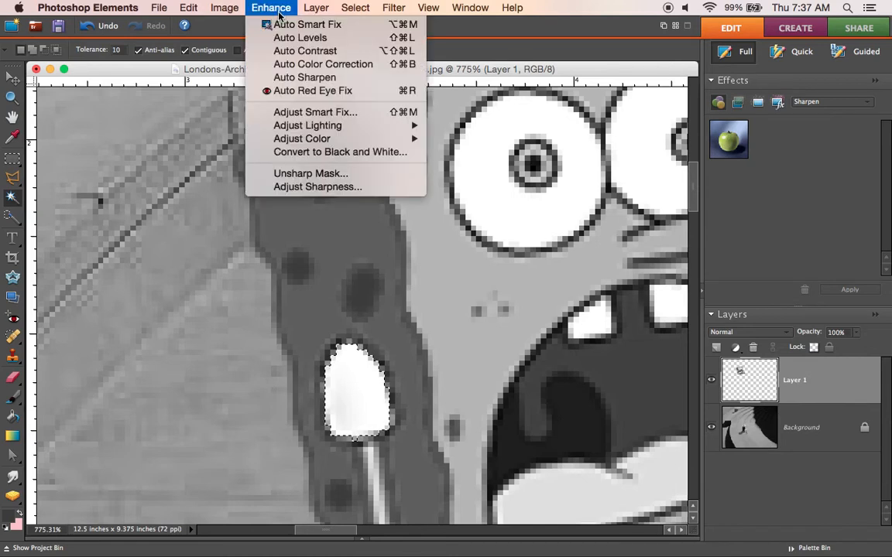
mouse_move(384, 128)
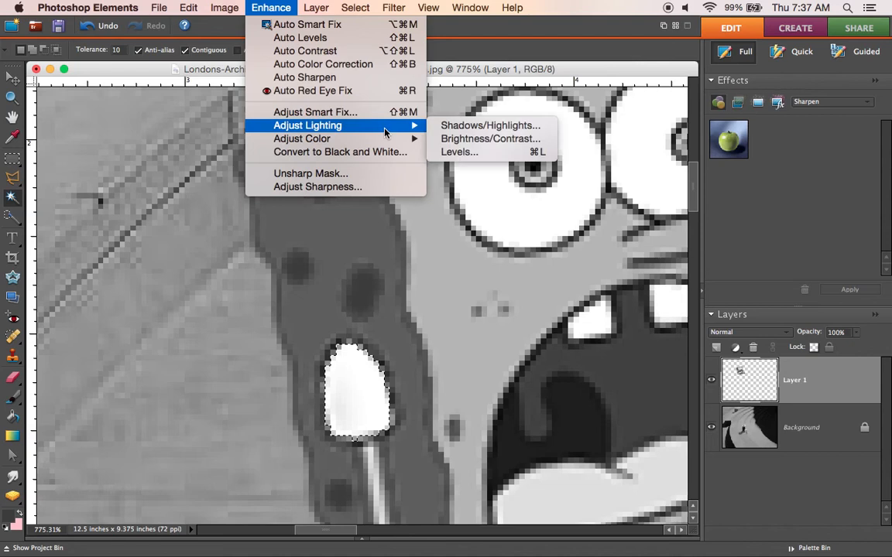
left_click(490, 139)
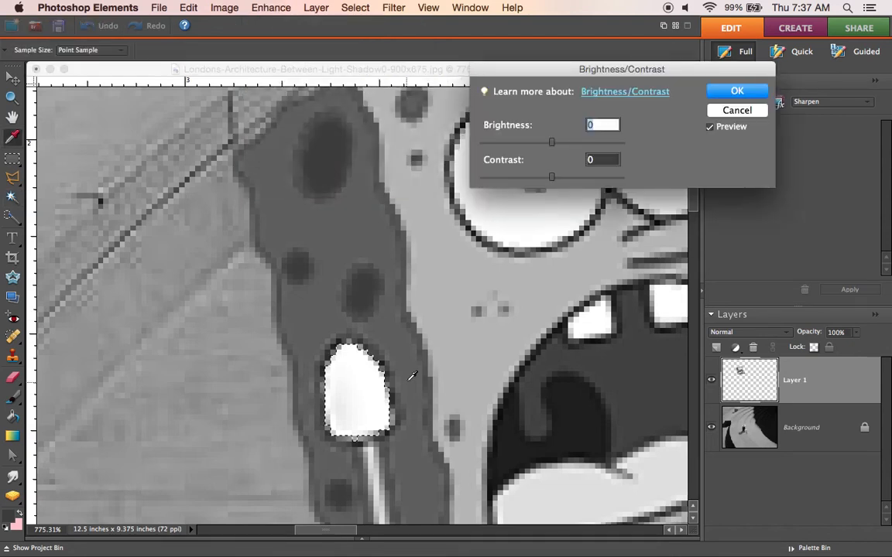
left_click(520, 146)
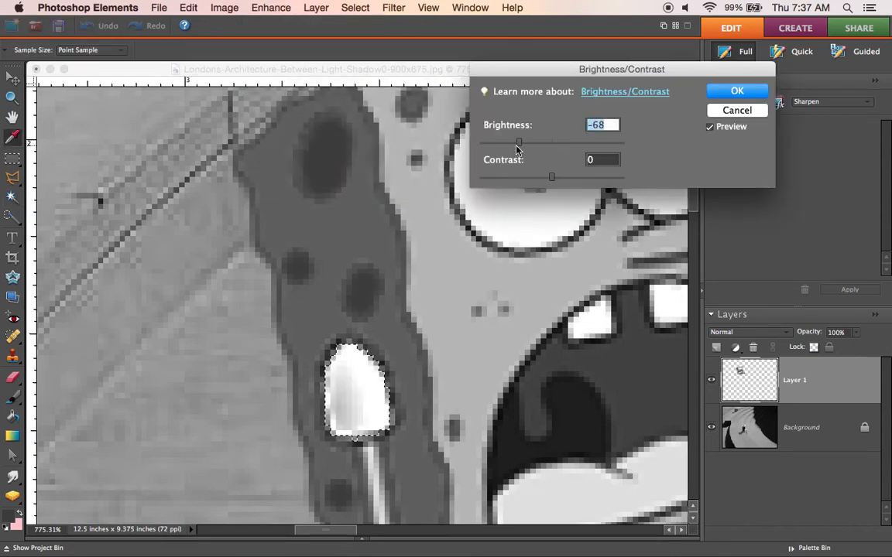
left_click(488, 146)
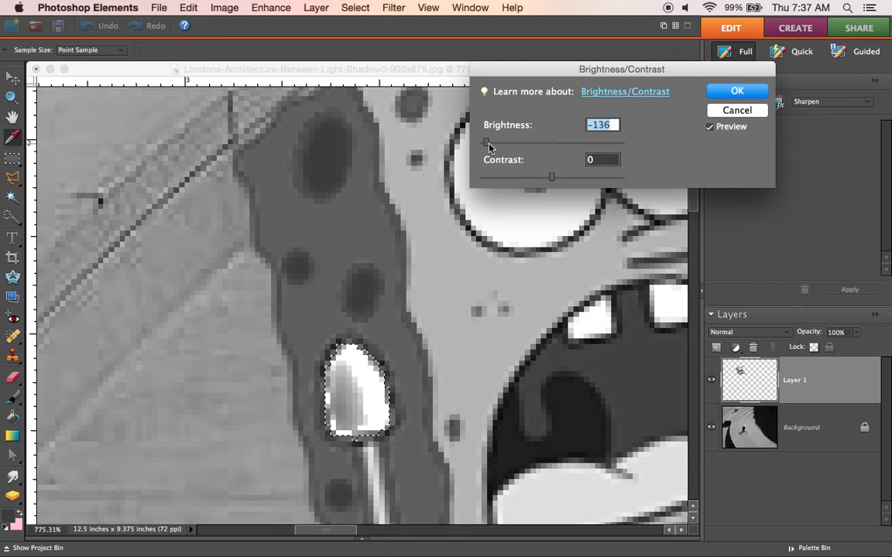
left_click(497, 146)
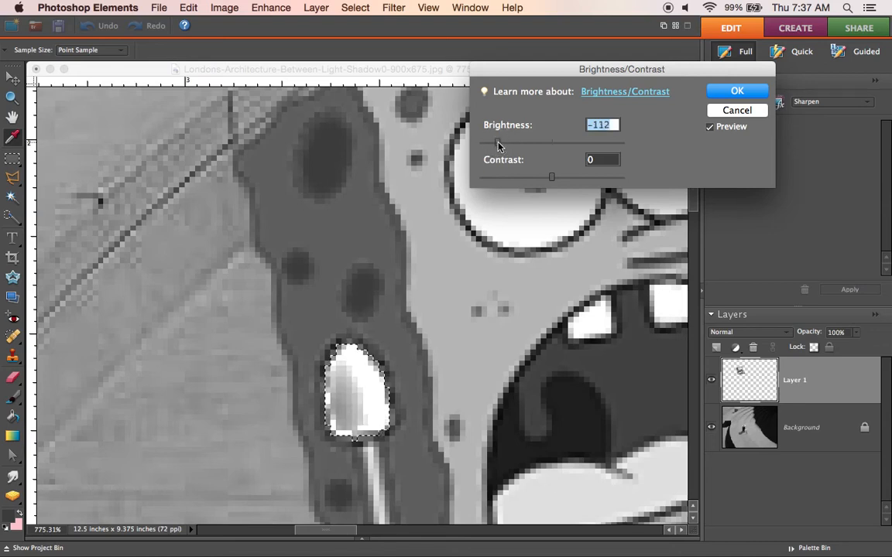
left_click(520, 178)
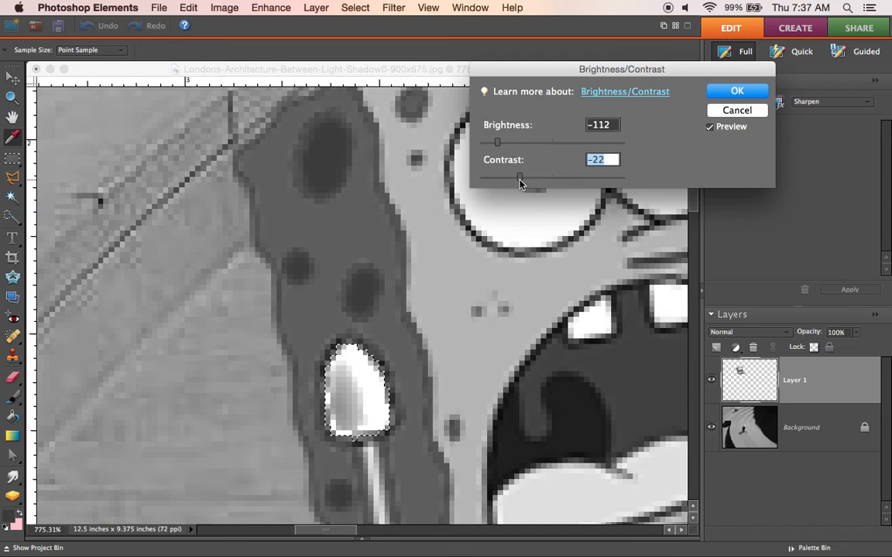
left_click(735, 91)
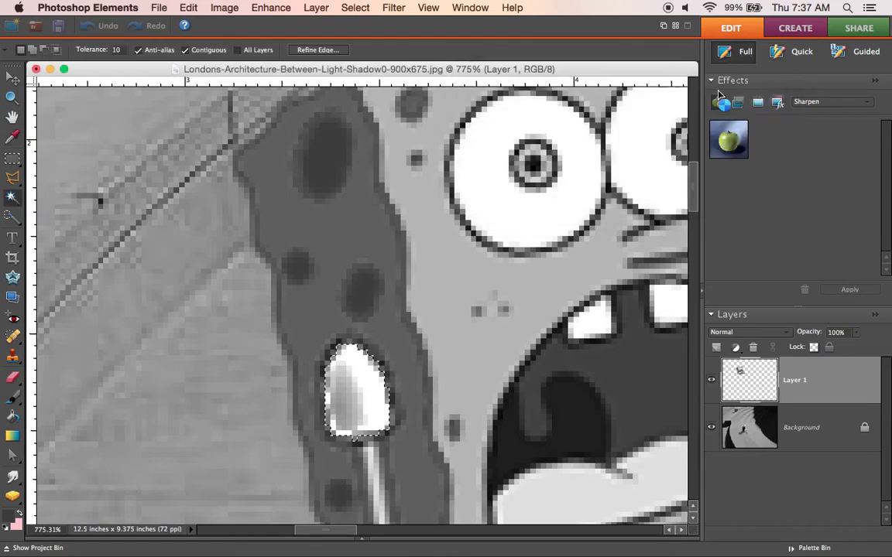
Step: Paint the selected sleeve solid mid grey #969696 with the Brush tool
left_click(12, 396)
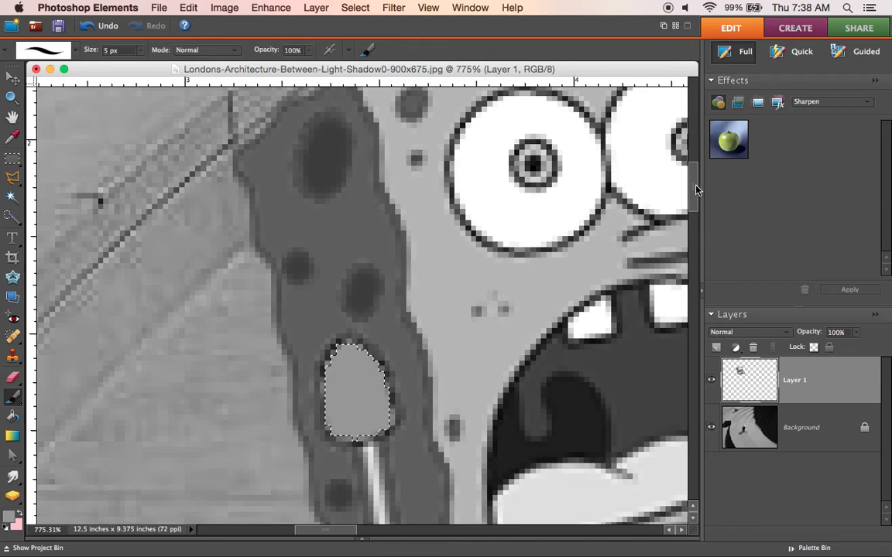
Step: Set the Magic Wand tolerance to 25 and select SpongeBob's thin light arm and hand below the sleeve
scroll(607, 275, "up", 3)
scroll(607, 275, "up", 10)
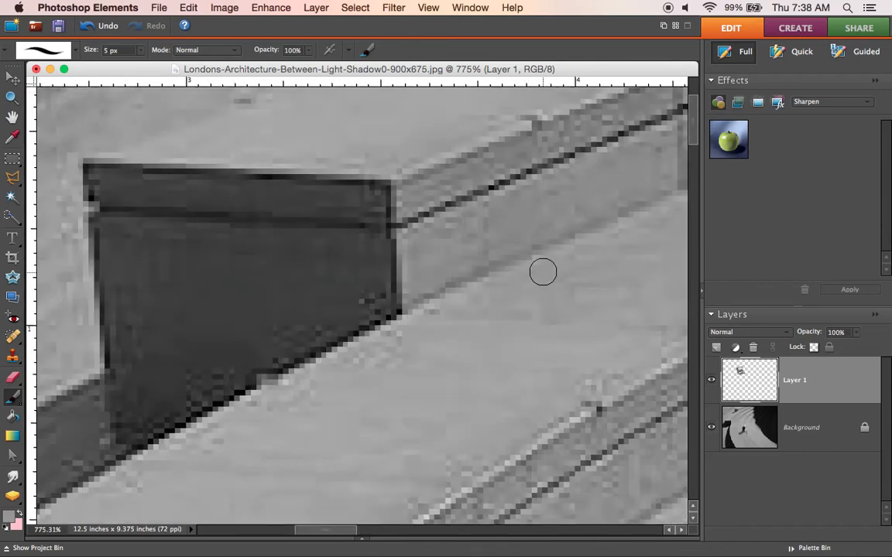
scroll(689, 155, "up", 5)
mouse_move(693, 137)
left_mouse_down()
mouse_move(695, 286)
mouse_move(698, 221)
left_mouse_up()
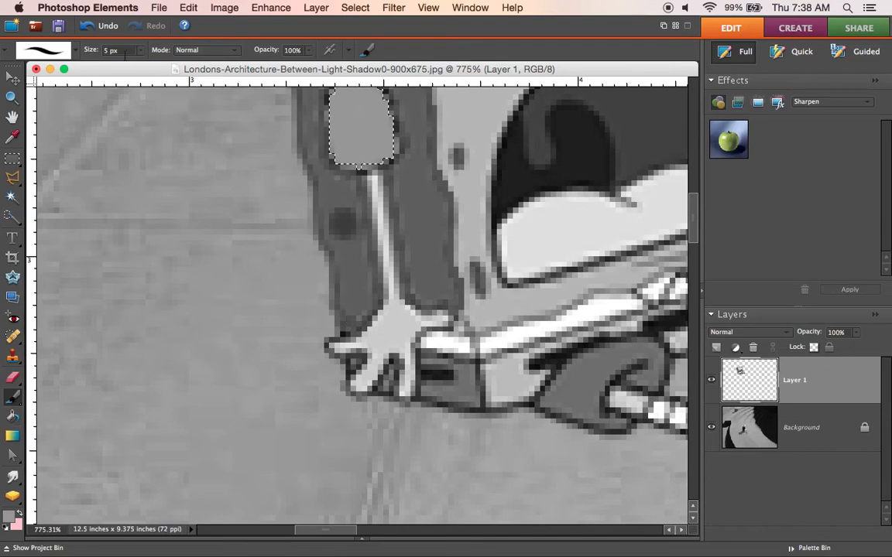
left_click(141, 50)
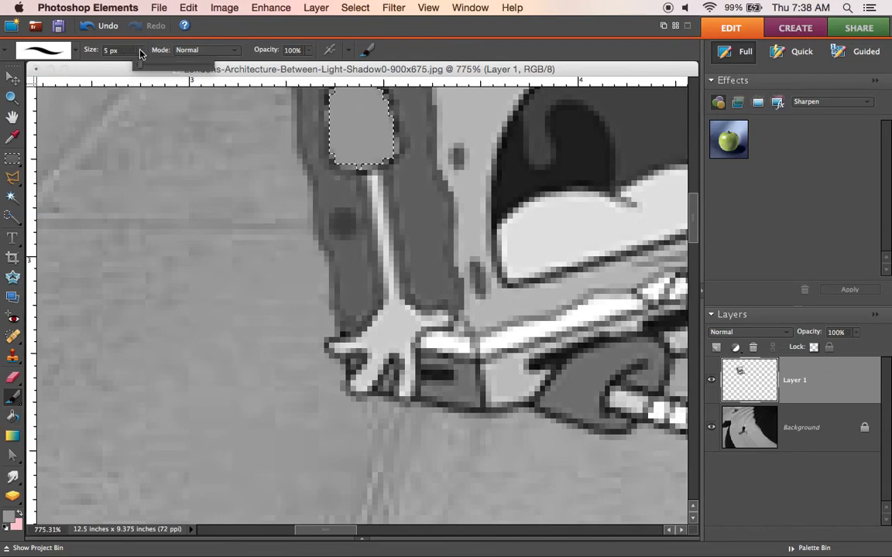
left_click(12, 196)
left_click(393, 323)
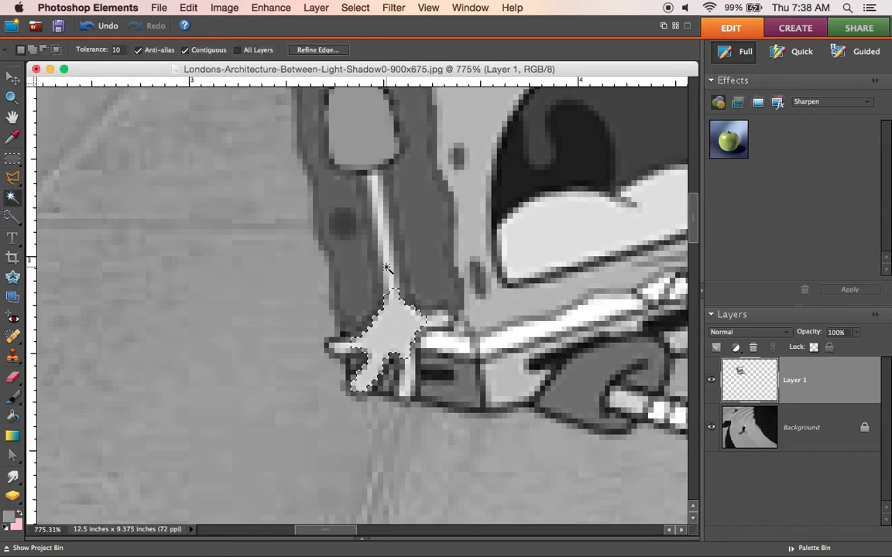
left_click(117, 51)
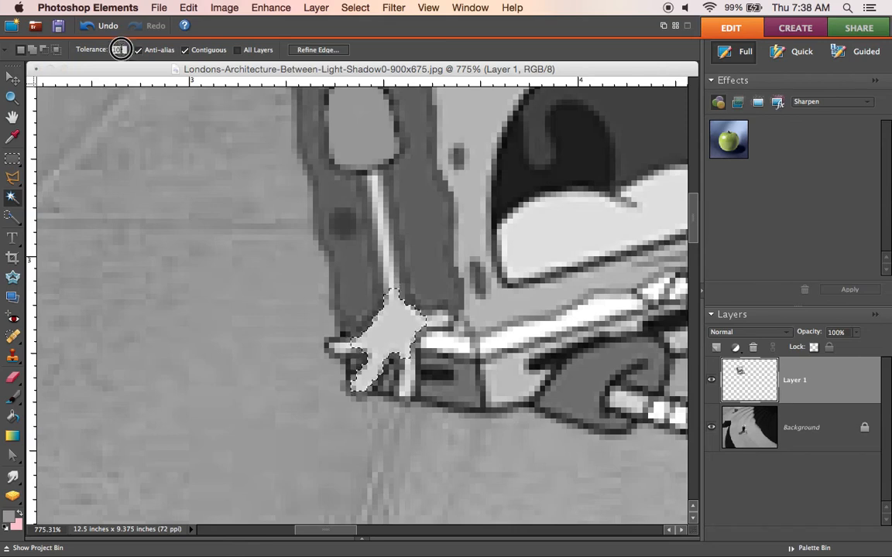
type("25")
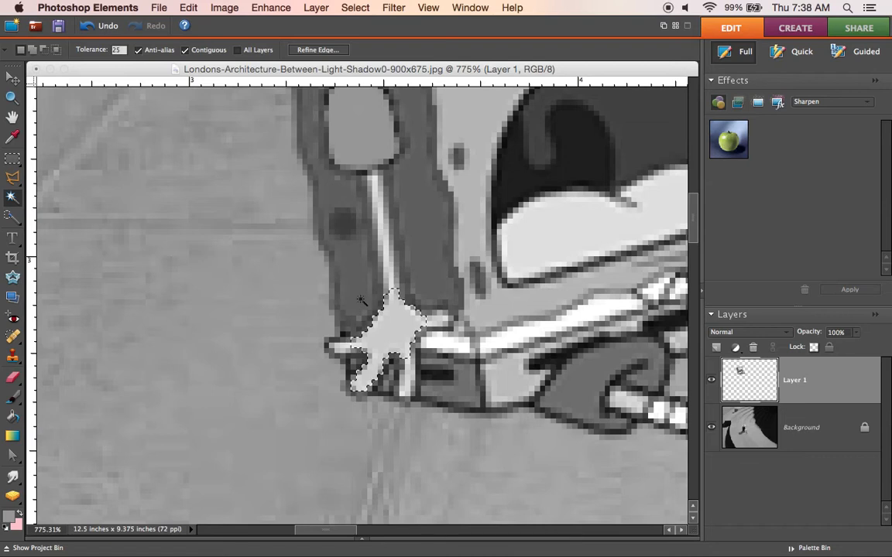
left_click(387, 260, "shift")
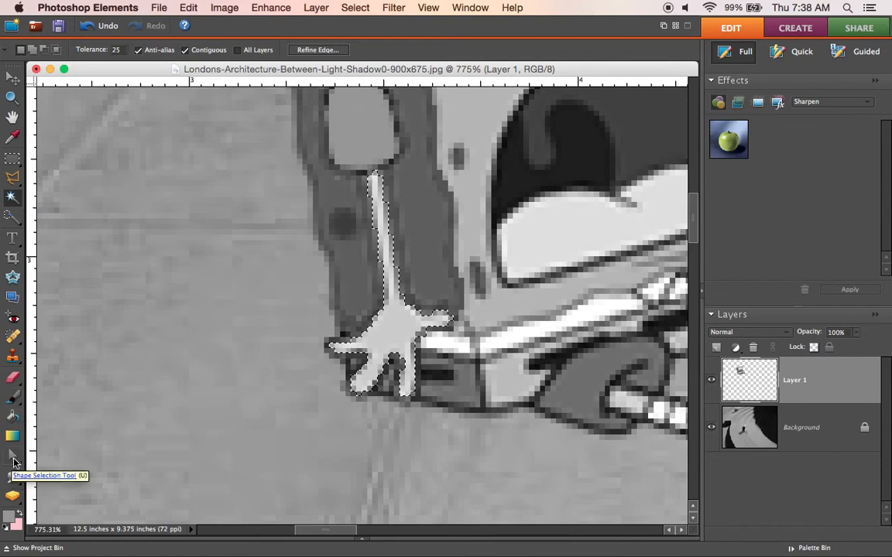
Step: Try painting the selected arm and hand dark grey #383838 with the Brush tool, and undo the stroke
left_click(10, 516)
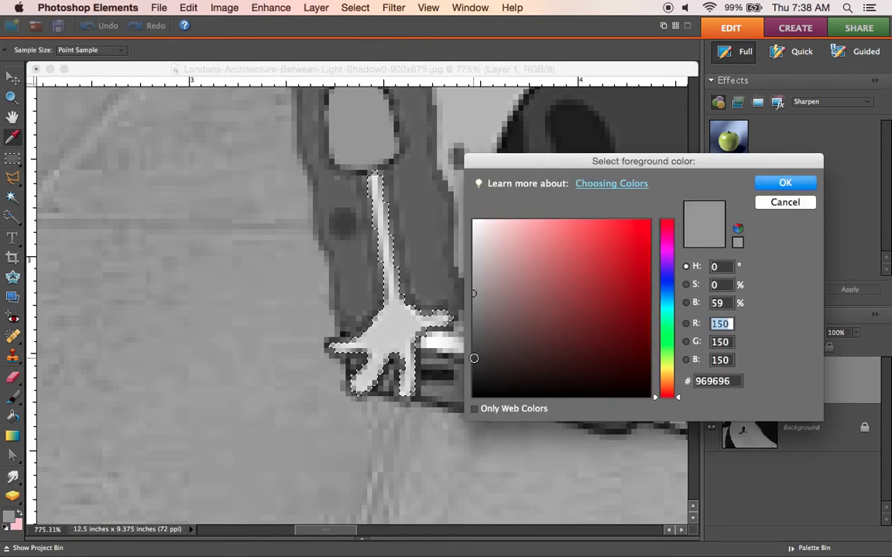
left_click(474, 358)
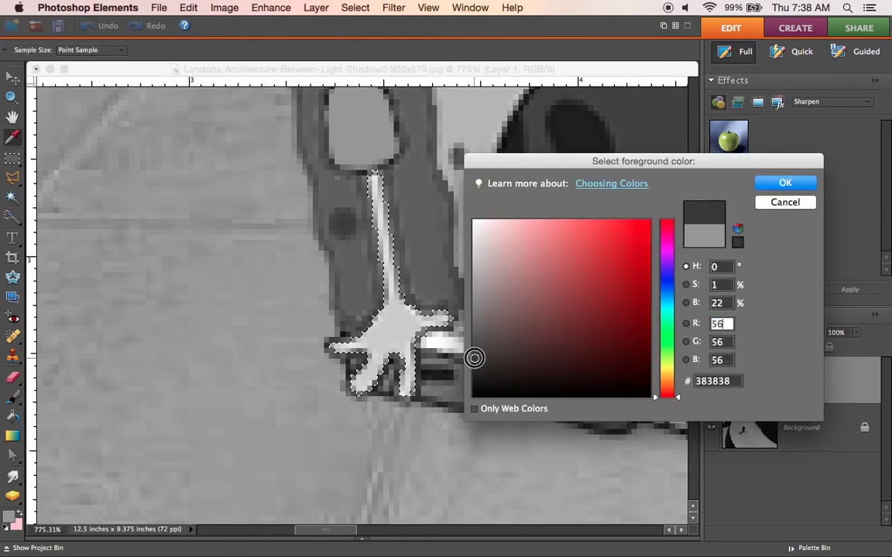
left_click(788, 184)
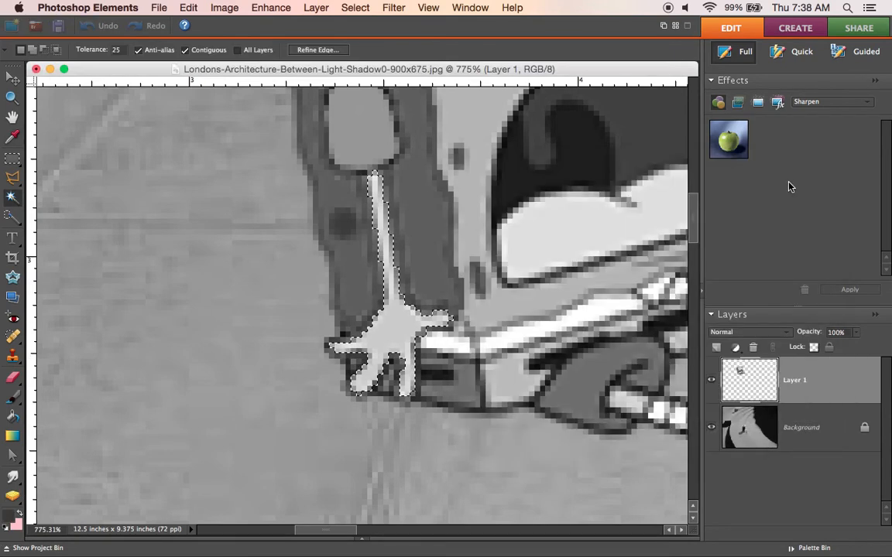
left_click(12, 396)
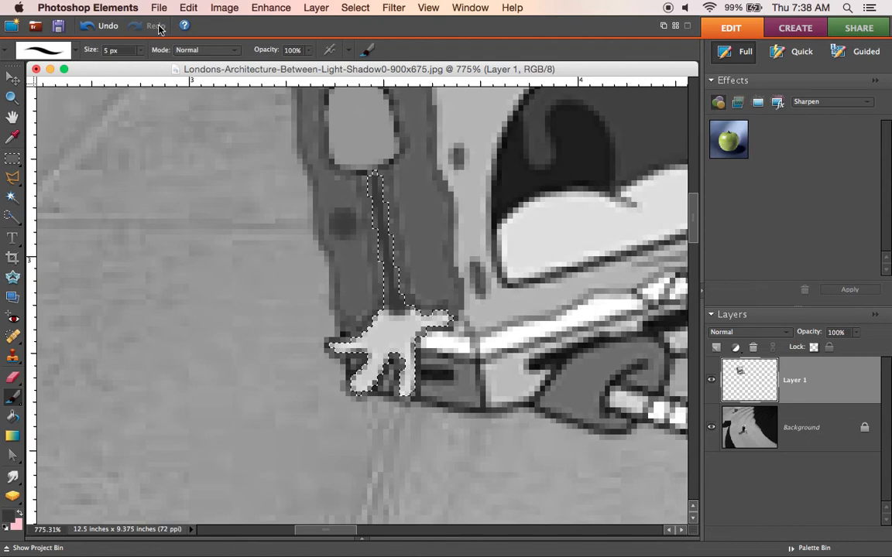
left_click(188, 7)
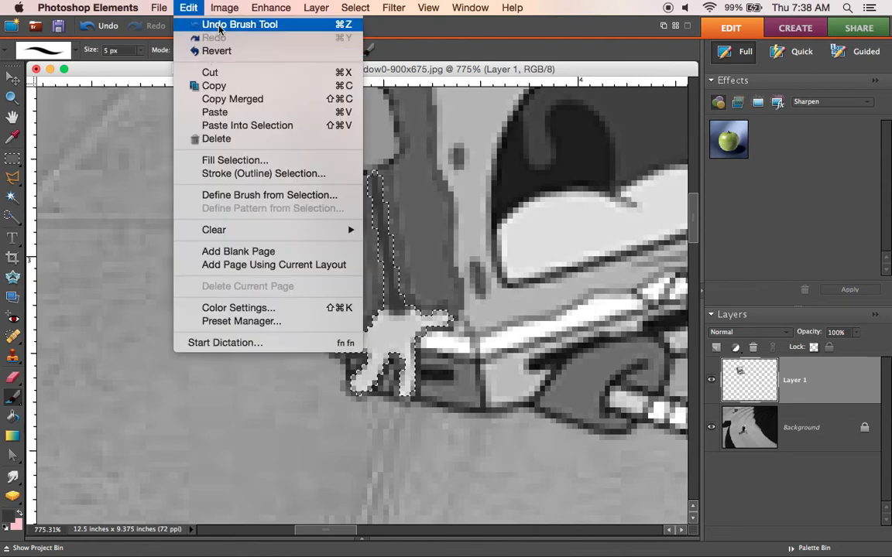
left_click(219, 24)
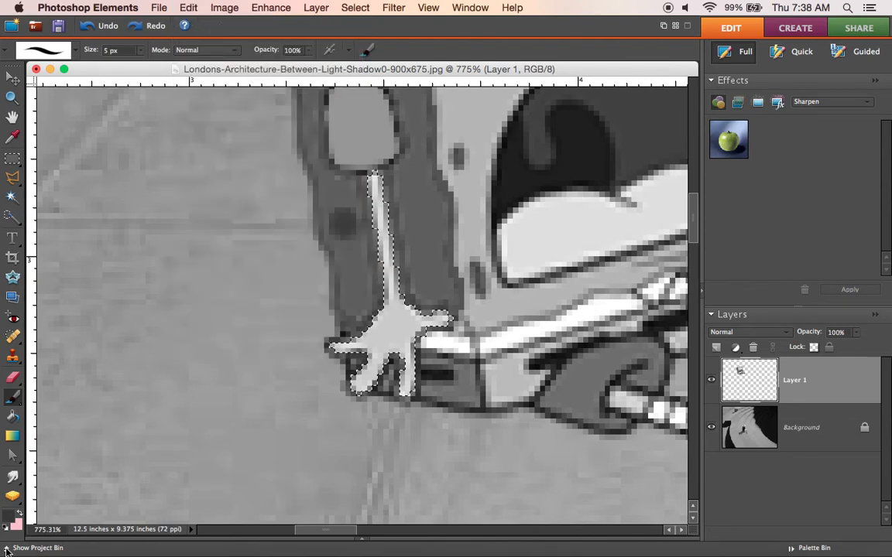
Step: Paint the selected arm and hand solid grey #5e5e5e with the 5 px Brush tool and clear the selection
left_click(9, 519)
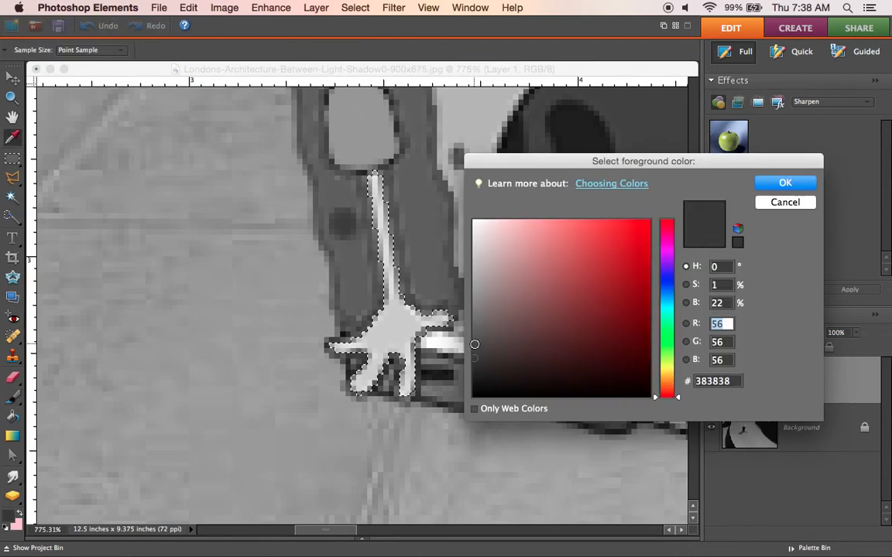
left_click(475, 344)
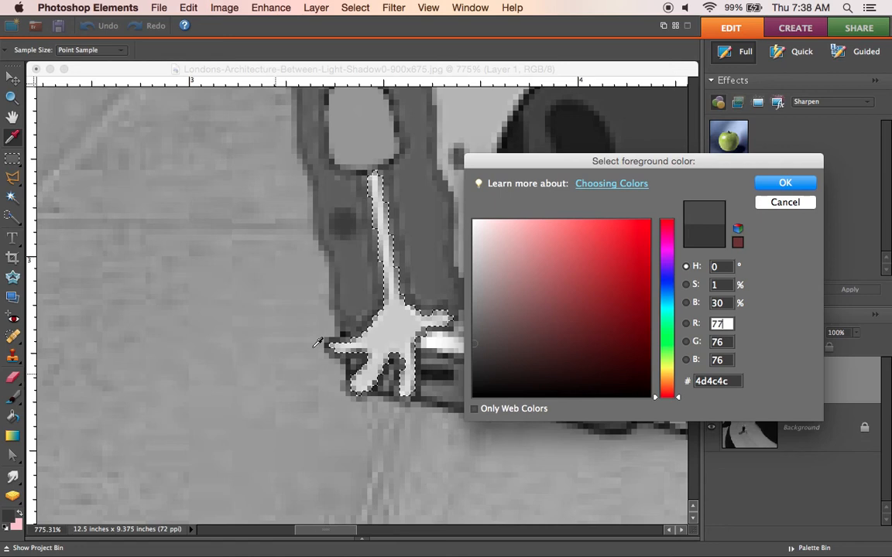
left_click(476, 333)
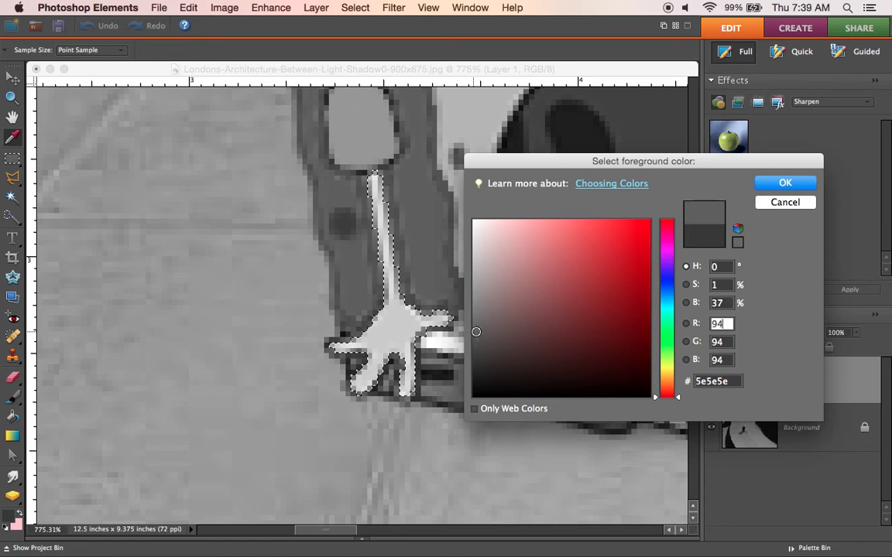
left_click(766, 185)
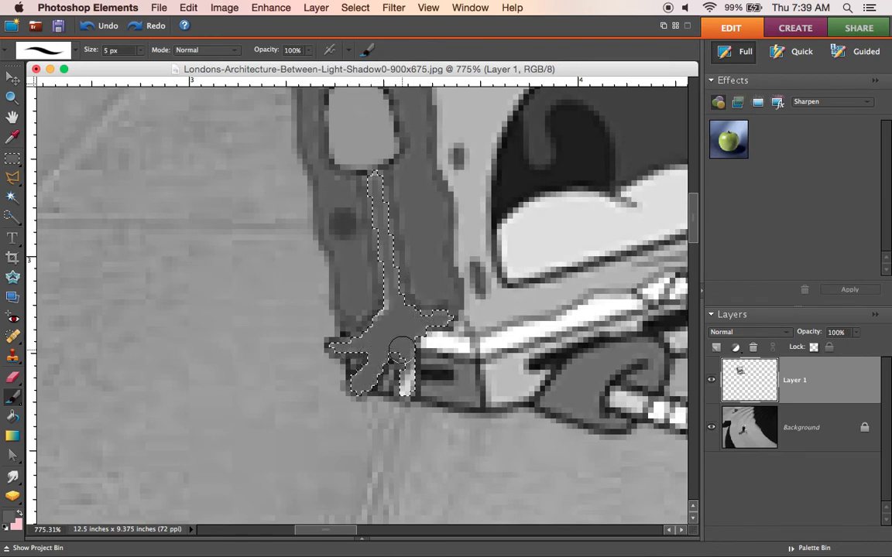
left_click(406, 392)
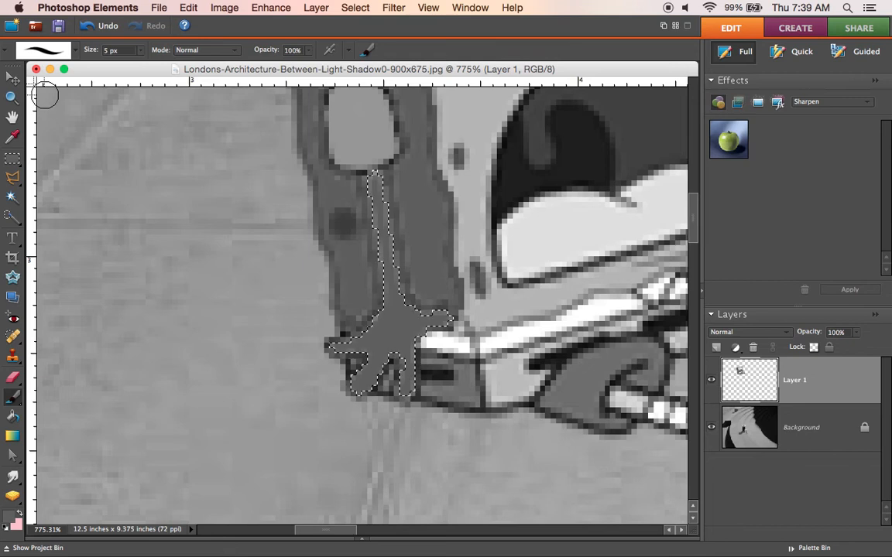
left_click(354, 7)
left_click(370, 37)
Step: Outline the lower part of the trouser leg nearest the darkened hand and its shin's underside with the Polygonal Lasso
right_click(293, 185)
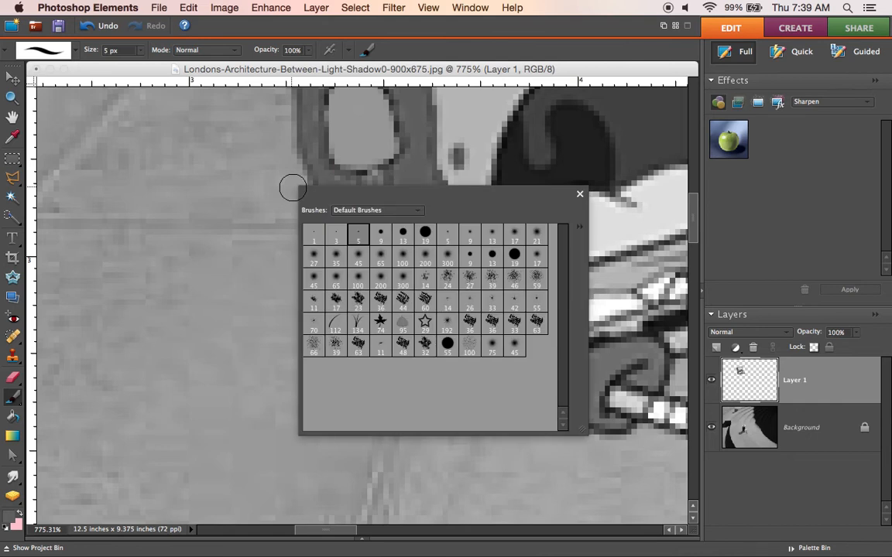
left_click(12, 96)
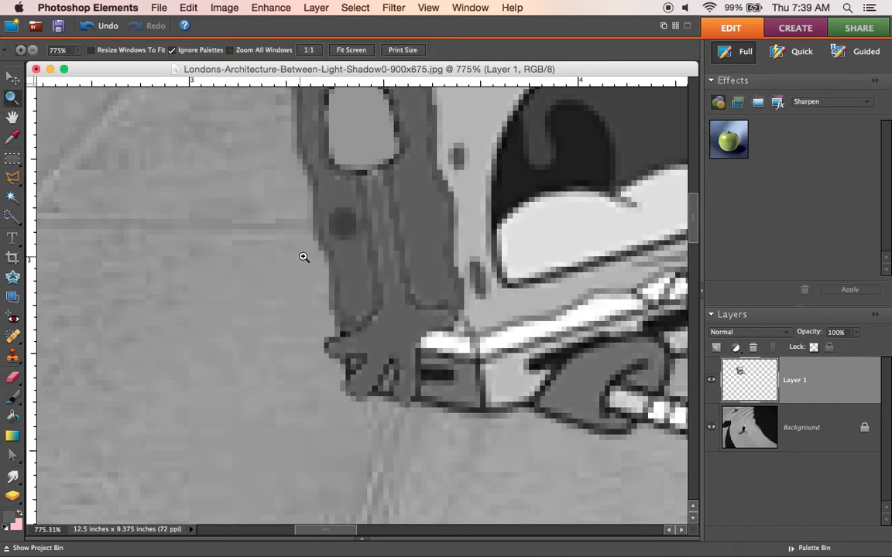
right_click(303, 256)
left_click(303, 257)
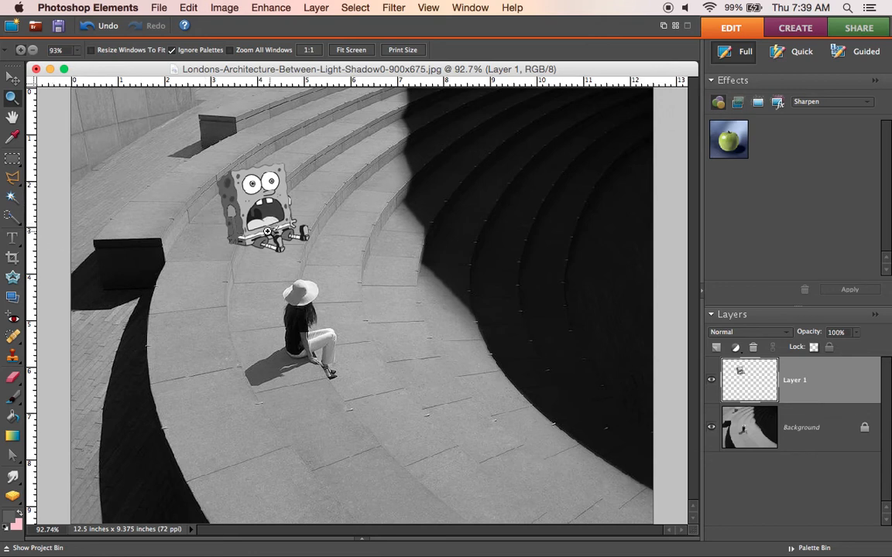
left_click_drag(191, 149, 315, 266)
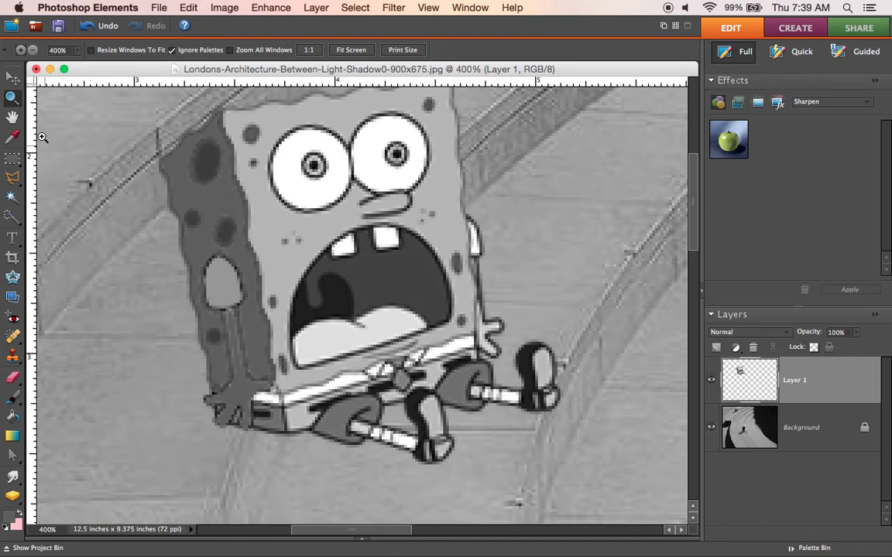
left_click(12, 177)
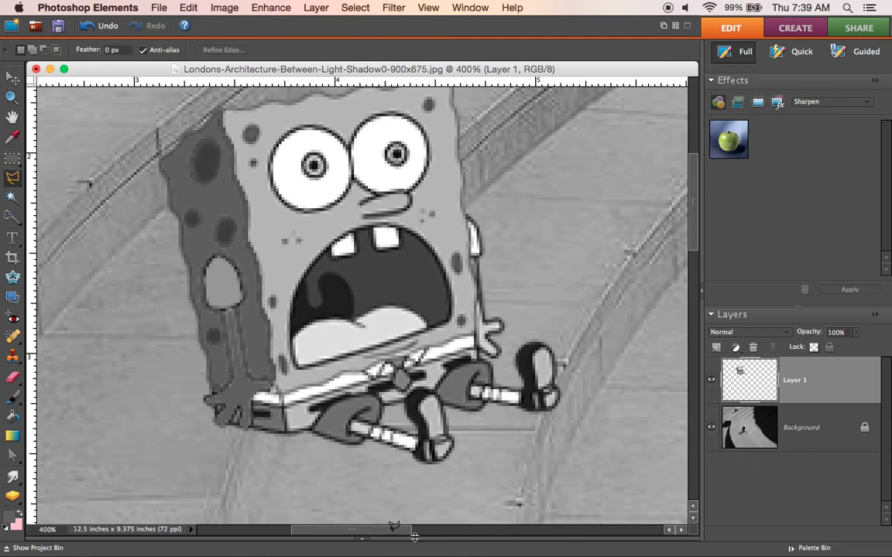
left_click(334, 400)
left_click(370, 422)
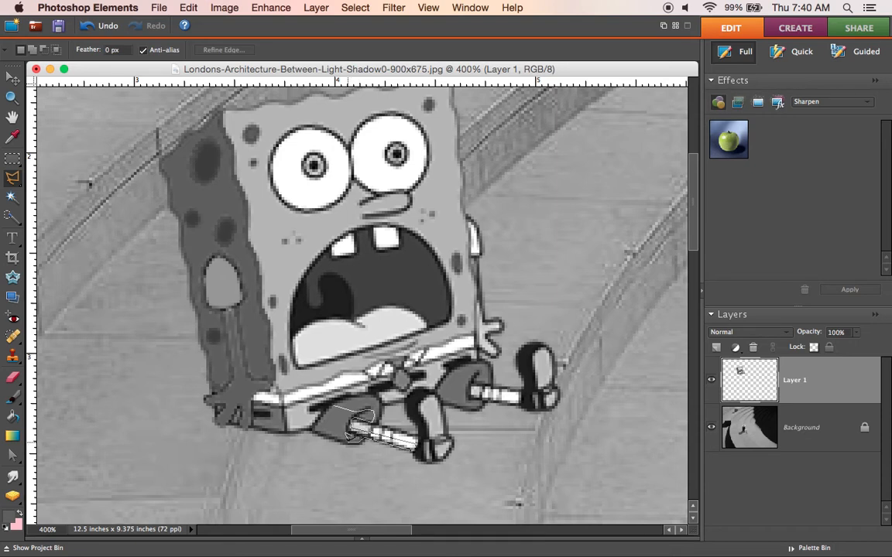
left_click(347, 442)
left_click(325, 436)
left_click(310, 424)
left_click(331, 400)
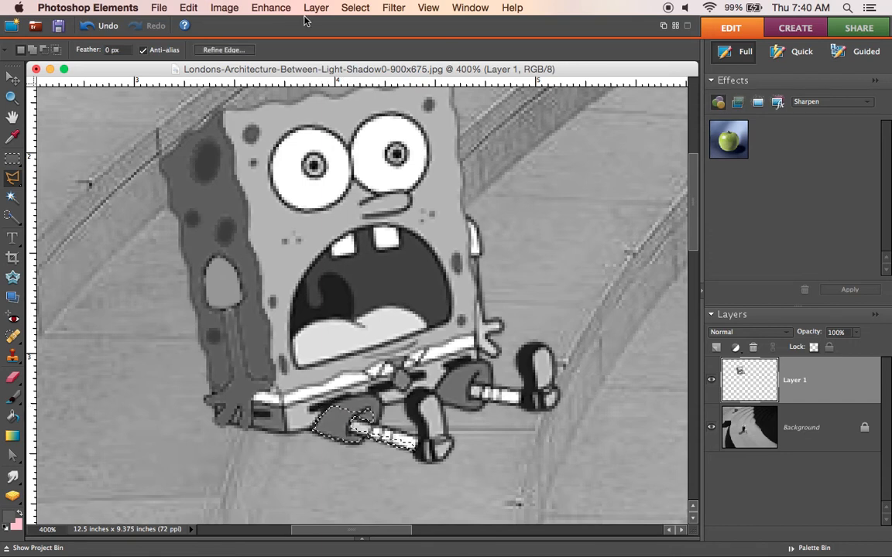
Step: Darken the selected trouser leg and shin area with Brightness/Contrast, using brightness -68
left_click(256, 9)
mouse_move(399, 124)
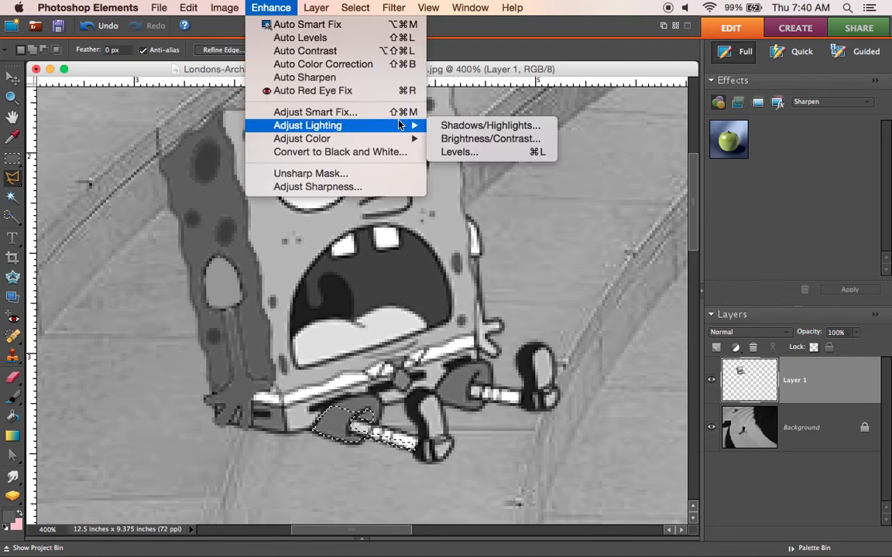
left_click(465, 140)
left_click(495, 143)
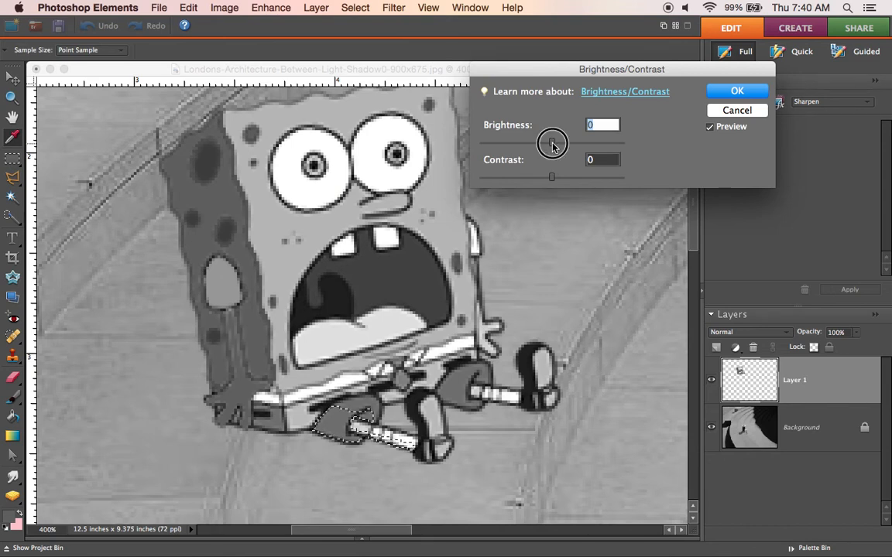
left_click_drag(496, 144, 518, 149)
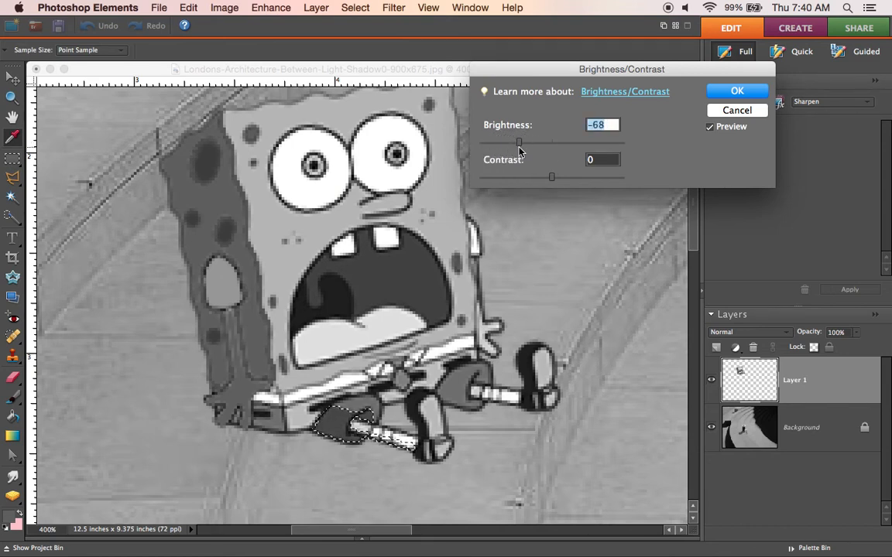
left_click(749, 93)
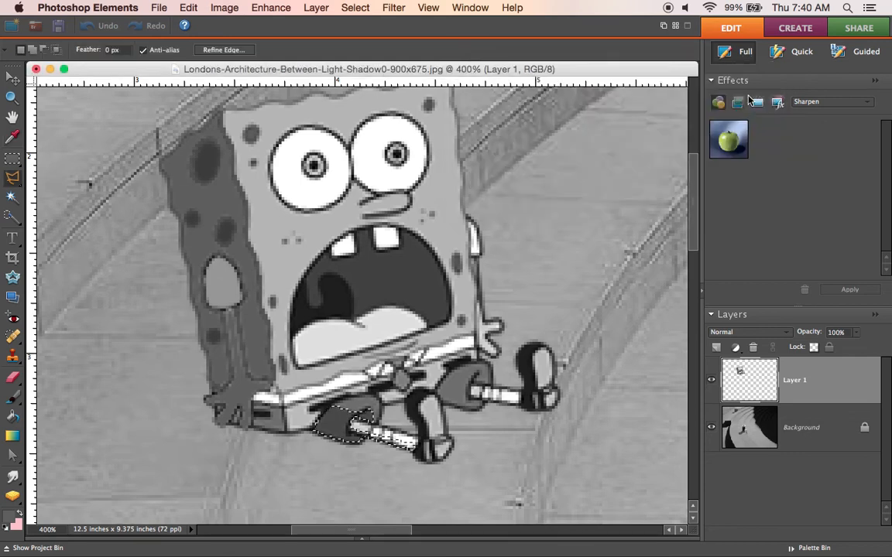
left_click(355, 9)
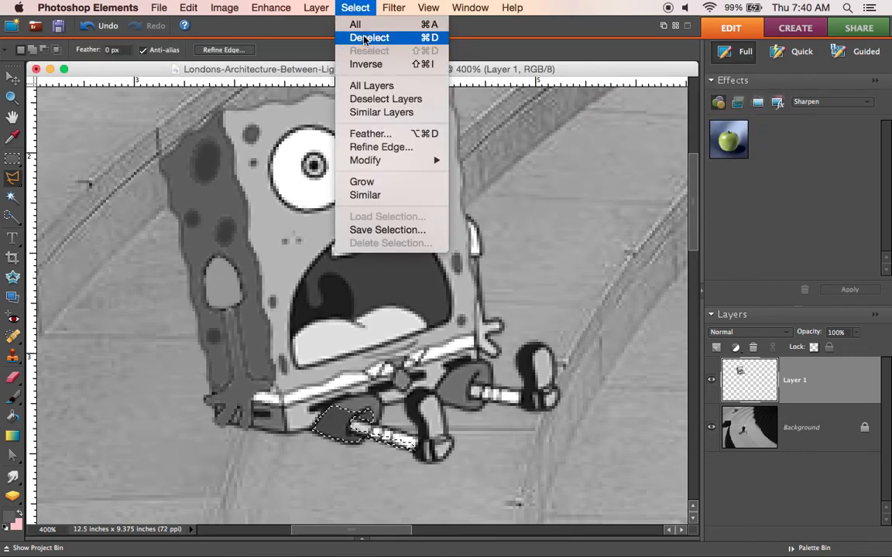
left_click(363, 38)
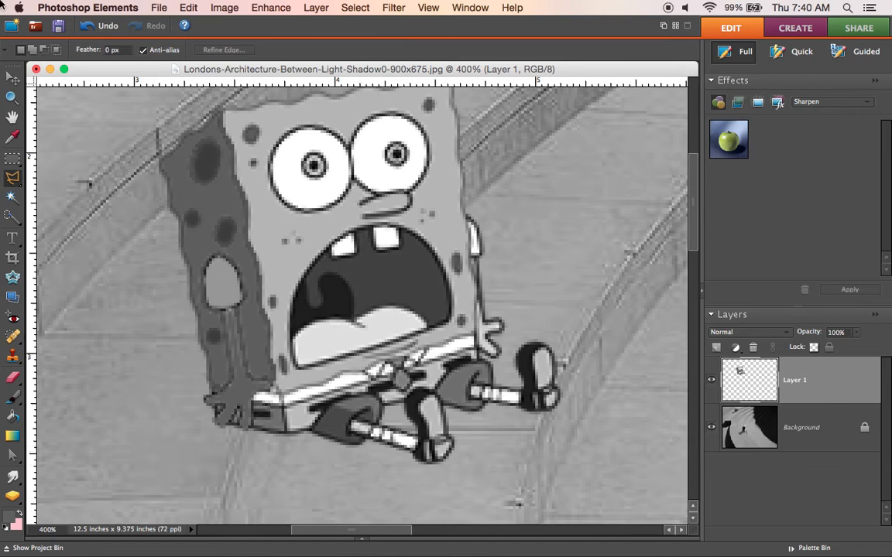
left_click(193, 9)
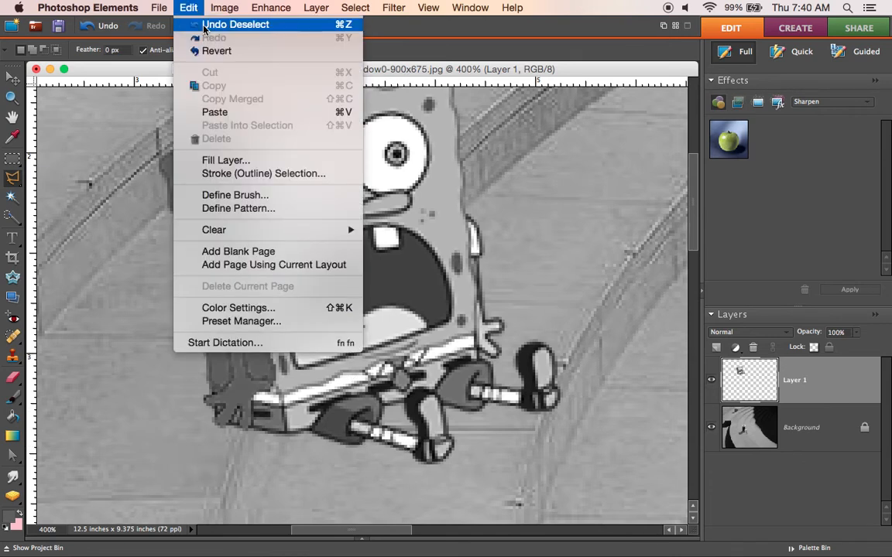
left_click(199, 28)
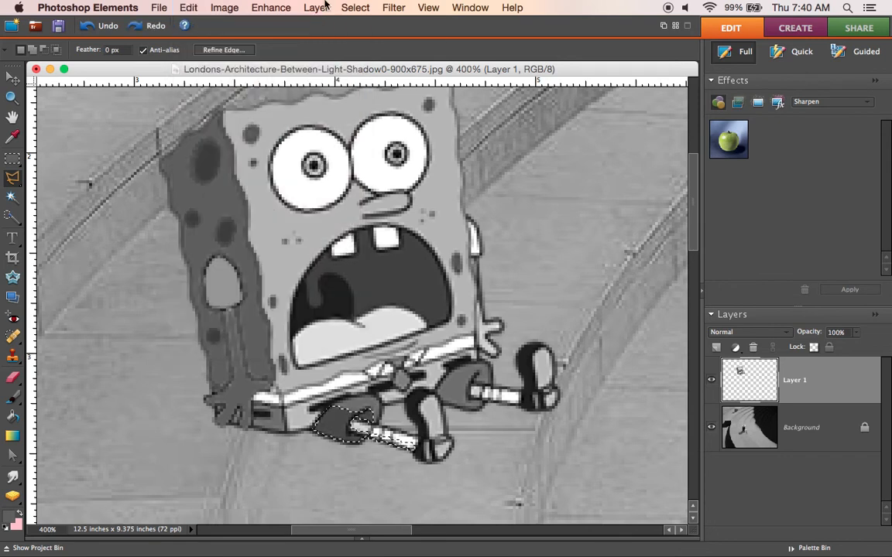
Step: Darken the same leg selection further with Brightness/Contrast at brightness -39, and clear the selection
left_click(271, 9)
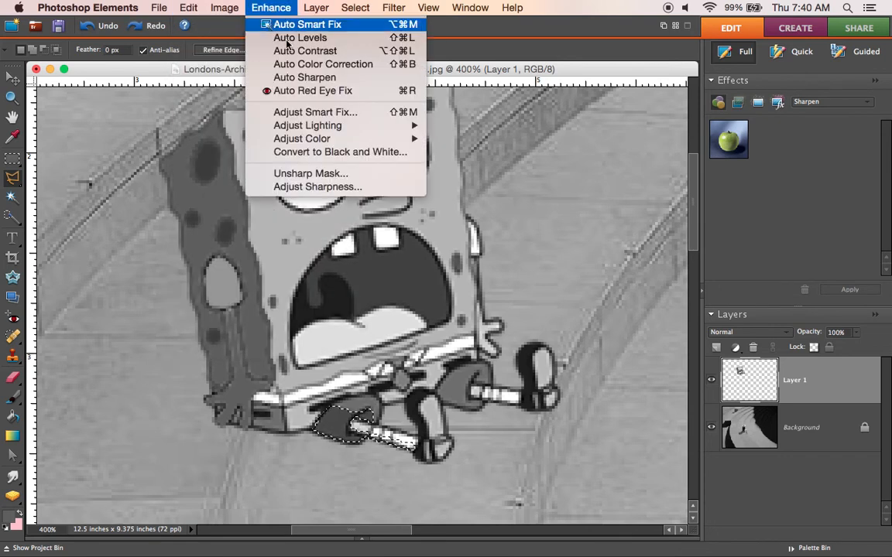
mouse_move(379, 130)
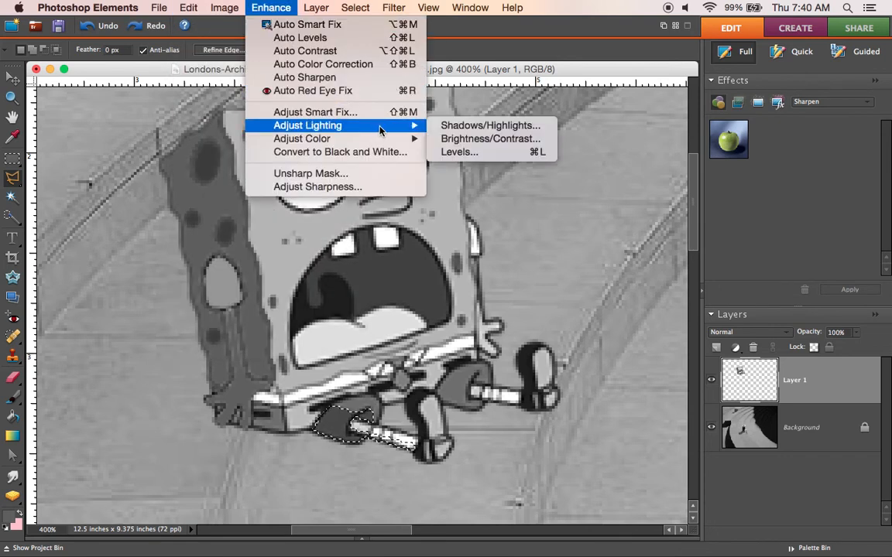
left_click(465, 138)
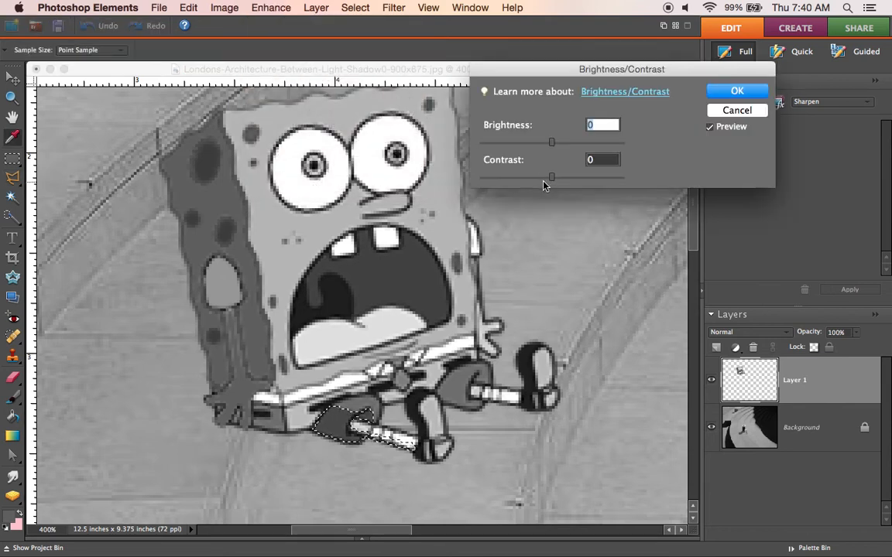
left_click_drag(551, 142, 533, 146)
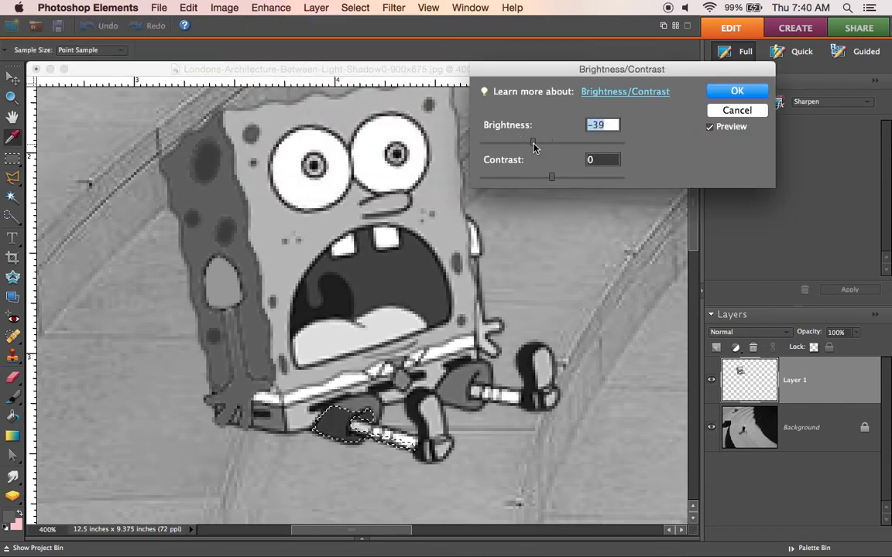
left_click(736, 91)
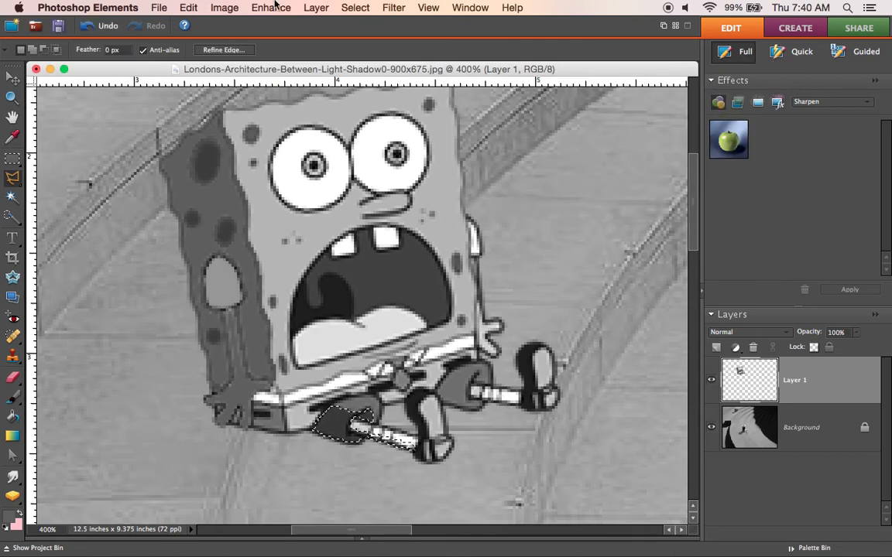
left_click(353, 8)
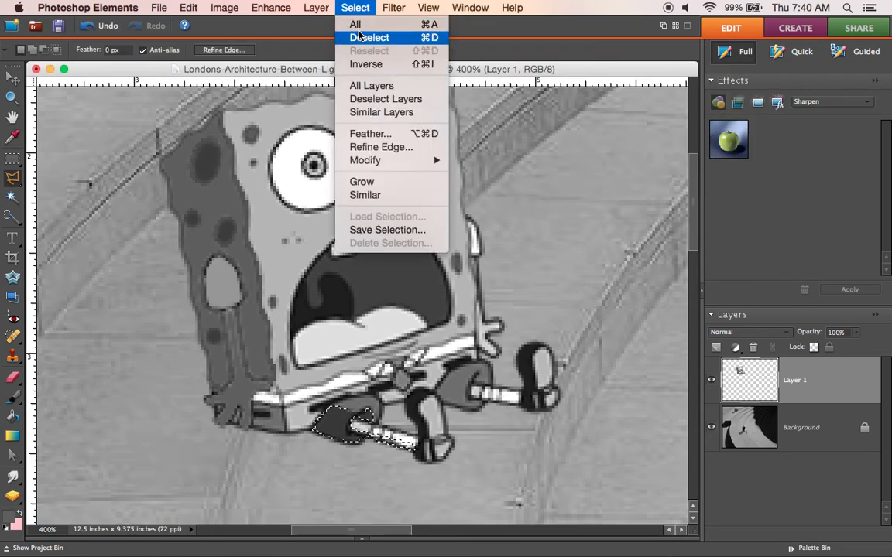
left_click(329, 34)
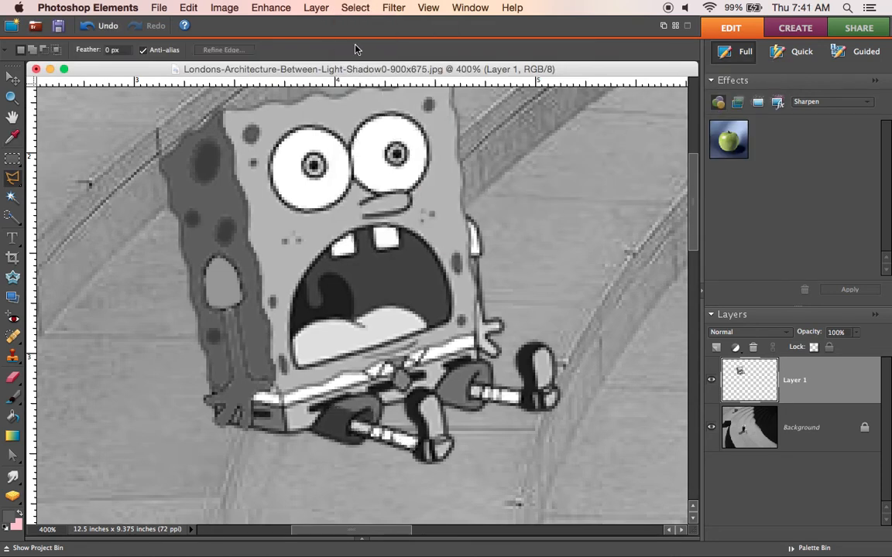
Step: Outline the lower part of SpongeBob's other trouser leg and its shin's underside with the Polygonal Lasso
left_click(448, 367)
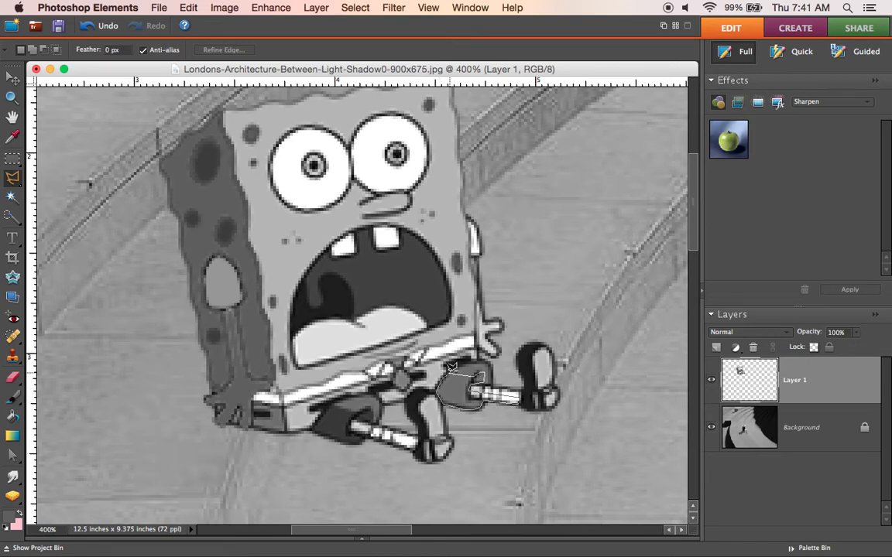
left_click(449, 377)
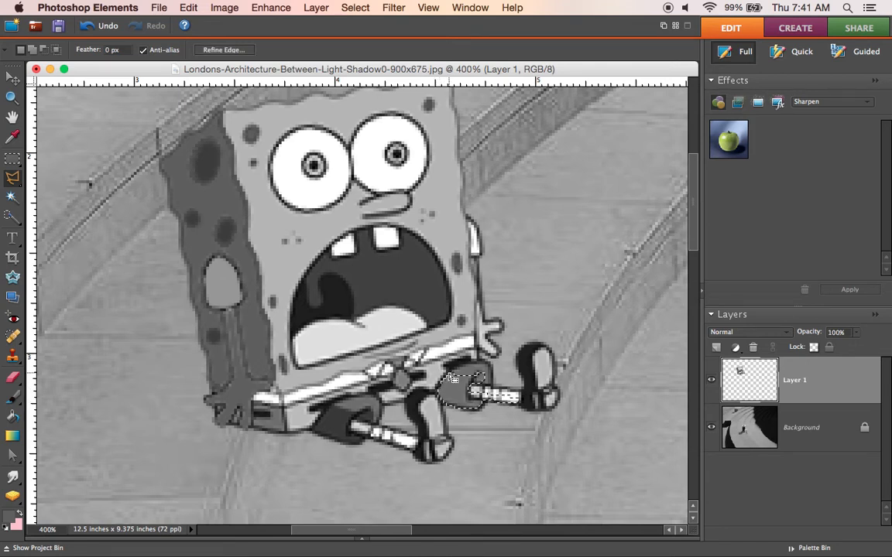
Step: Darken the selected trouser leg and shin area with Brightness/Contrast, using brightness -89
left_click(283, 9)
mouse_move(408, 125)
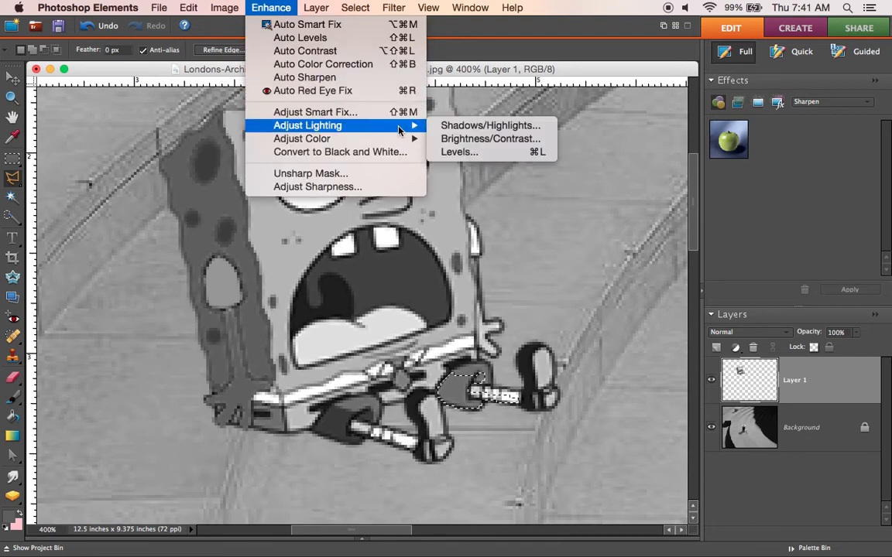
left_click(467, 140)
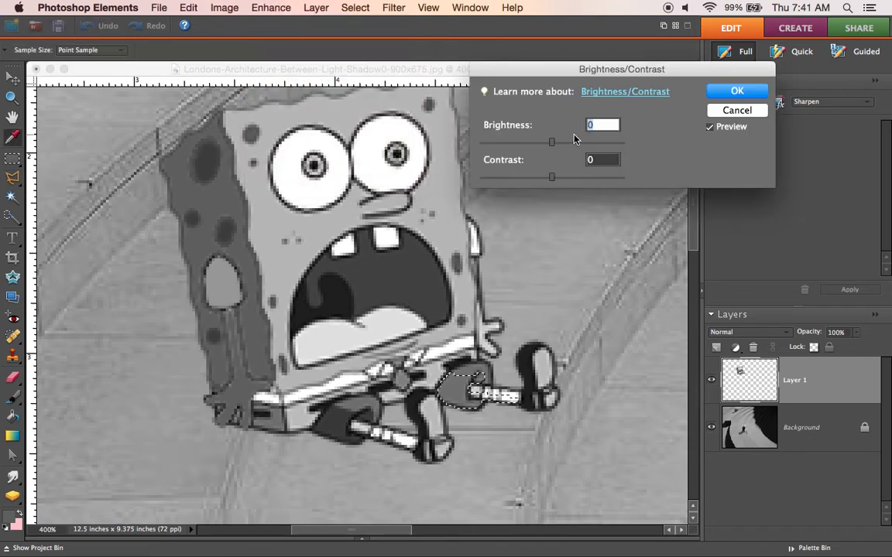
left_click(509, 145)
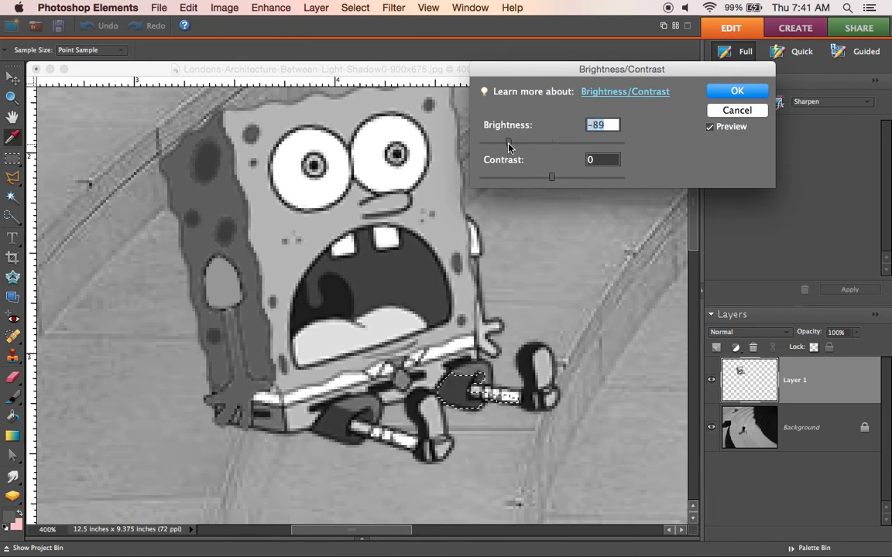
left_click(737, 92)
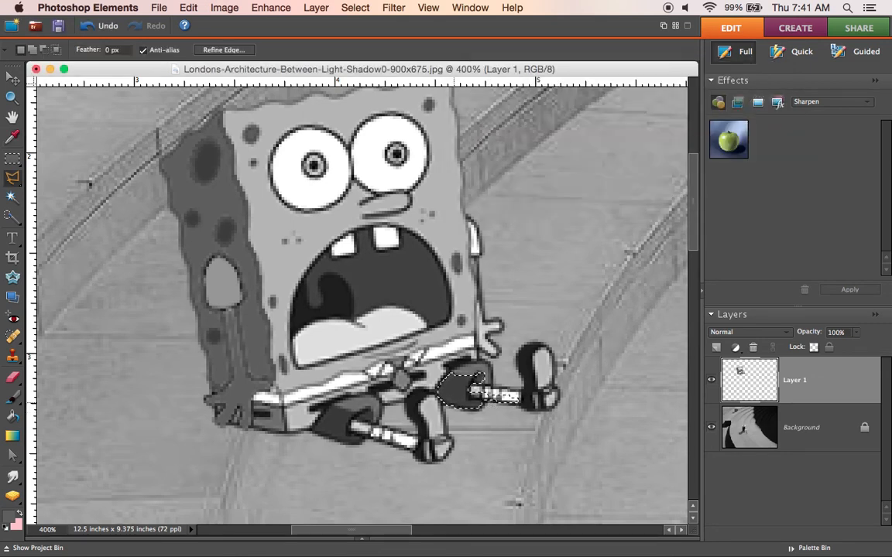
Step: Outline the lower half of the striped shin nearest the darkened hand with the Polygonal Lasso
left_click(11, 98)
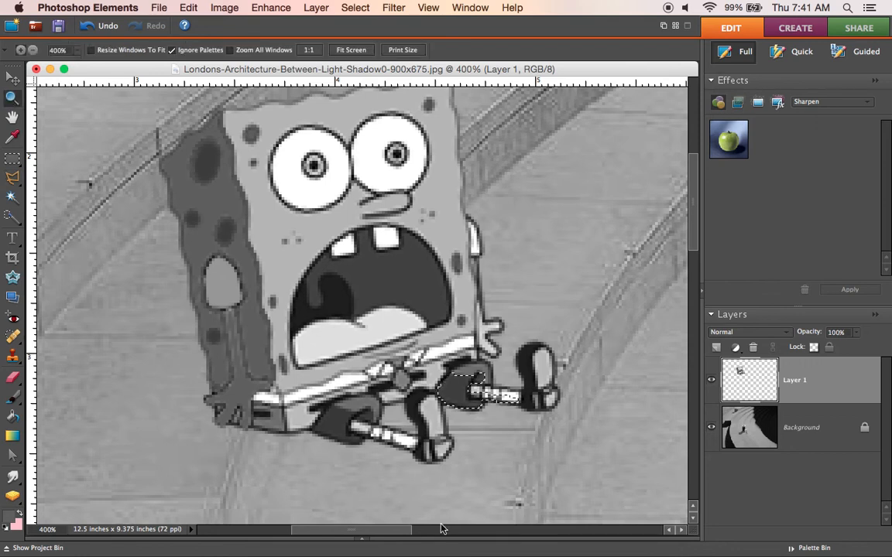
left_click_drag(331, 399, 471, 488)
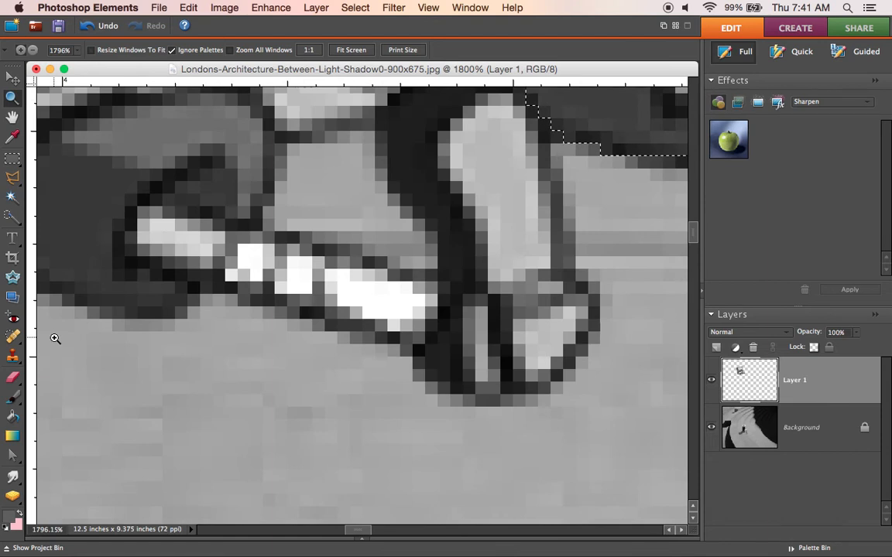
left_click(13, 177)
left_click(138, 225)
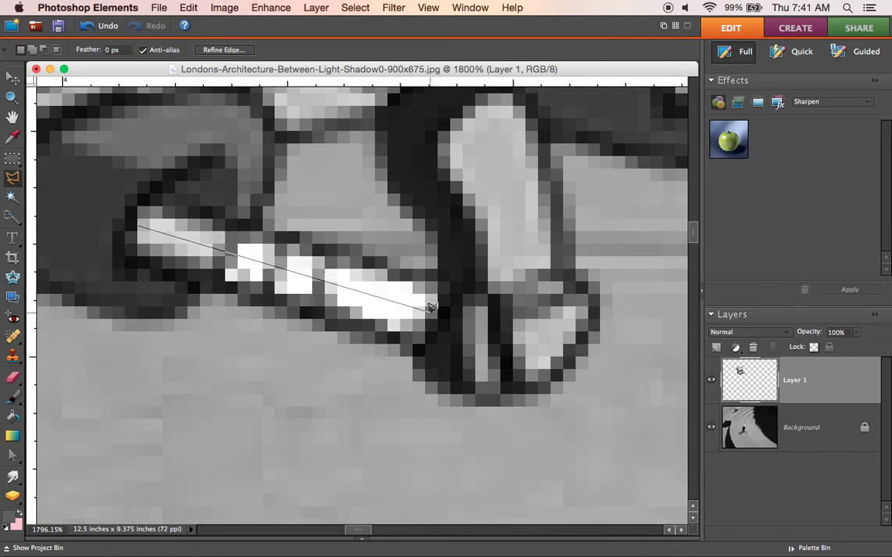
left_click(431, 314)
left_click(418, 336)
left_click(135, 252)
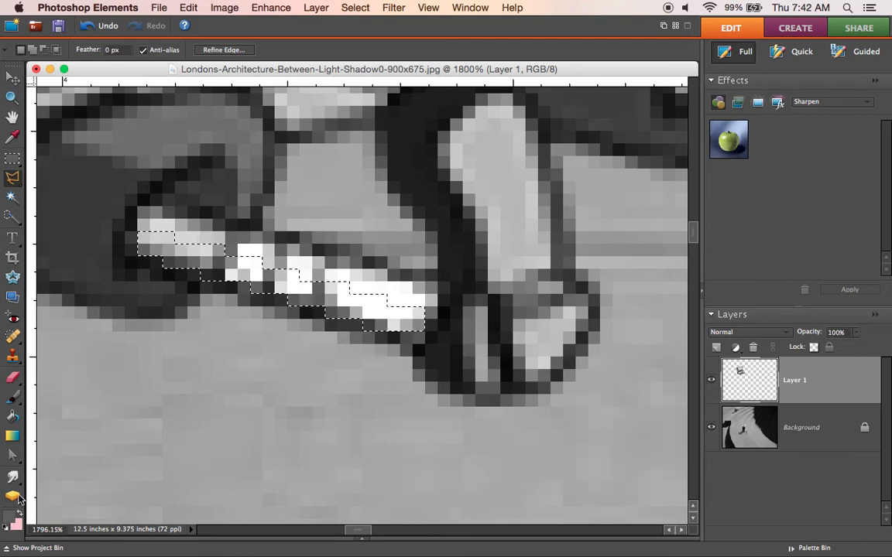
Step: Paint the selected lower half of the shin dark grey with the Brush at 60% opacity
left_click(11, 399)
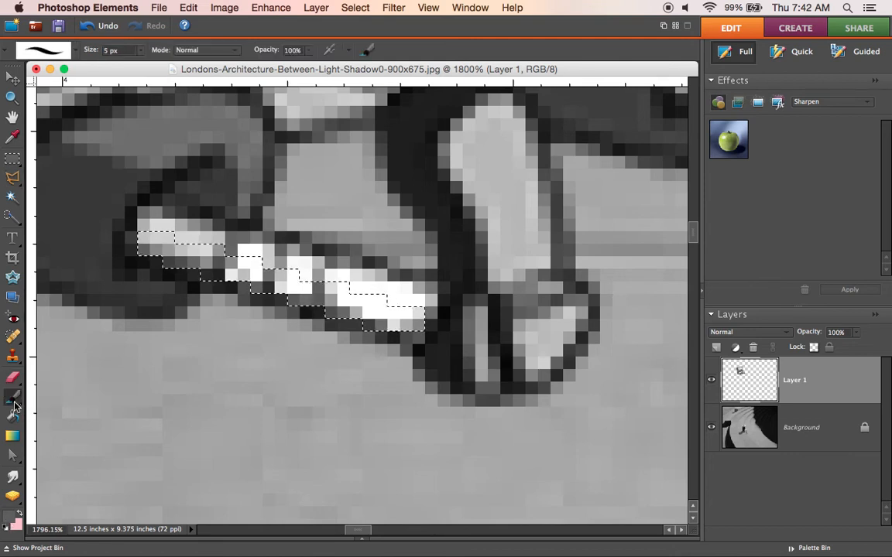
left_click(310, 51)
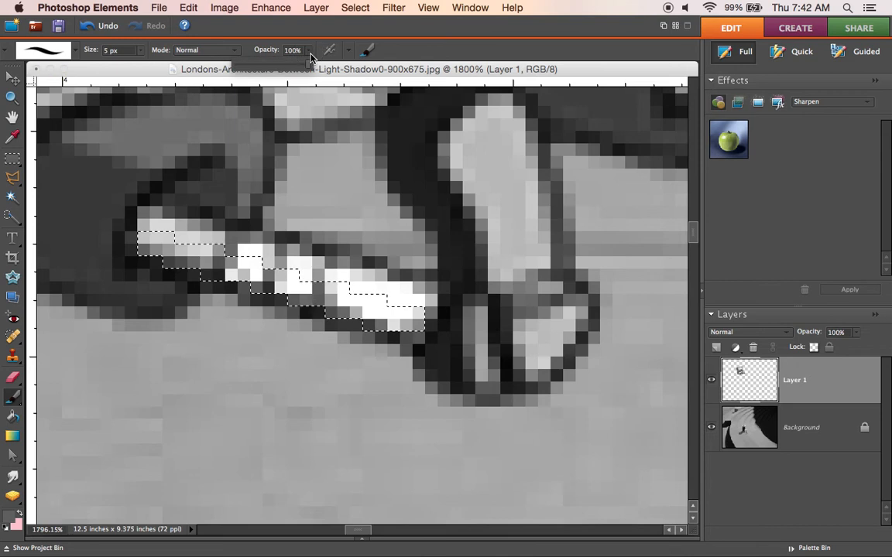
left_click(279, 68)
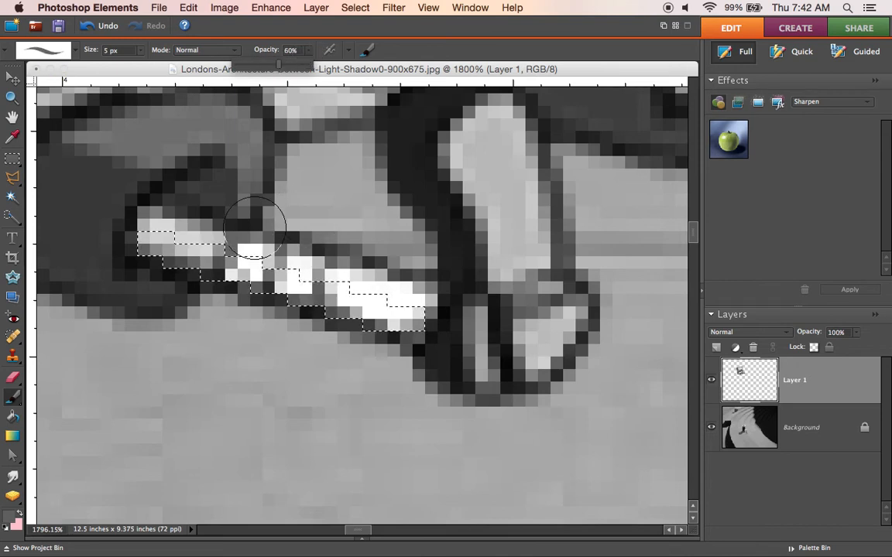
left_click_drag(134, 239, 393, 313)
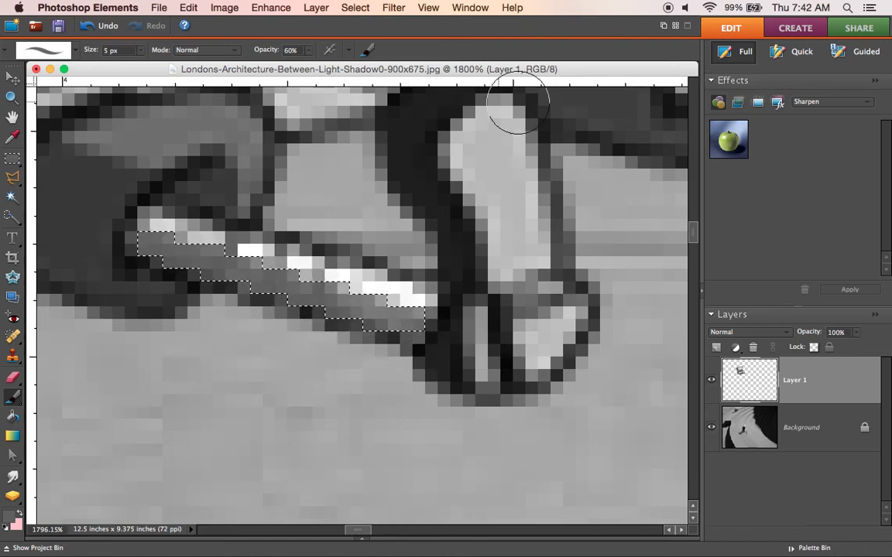
Step: Outline the lower half of SpongeBob's other shin with the Polygonal Lasso
left_click(697, 242)
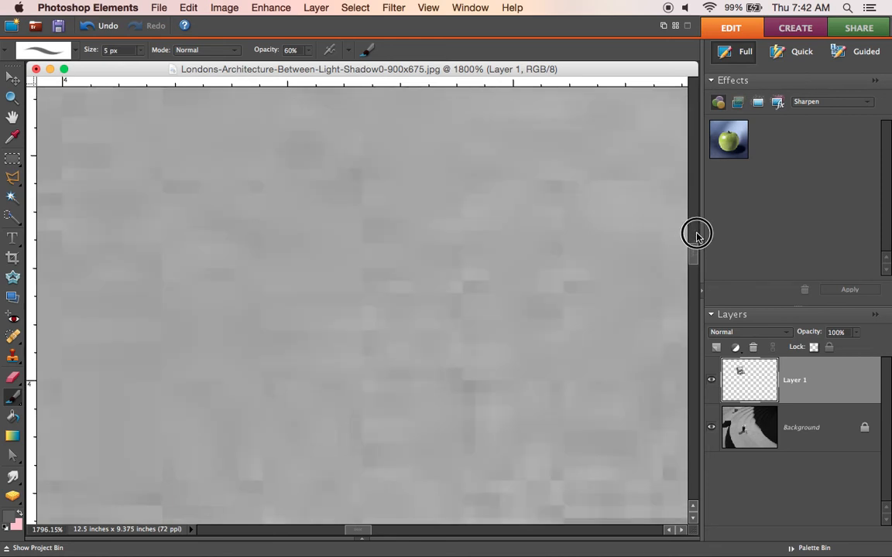
left_click(11, 99)
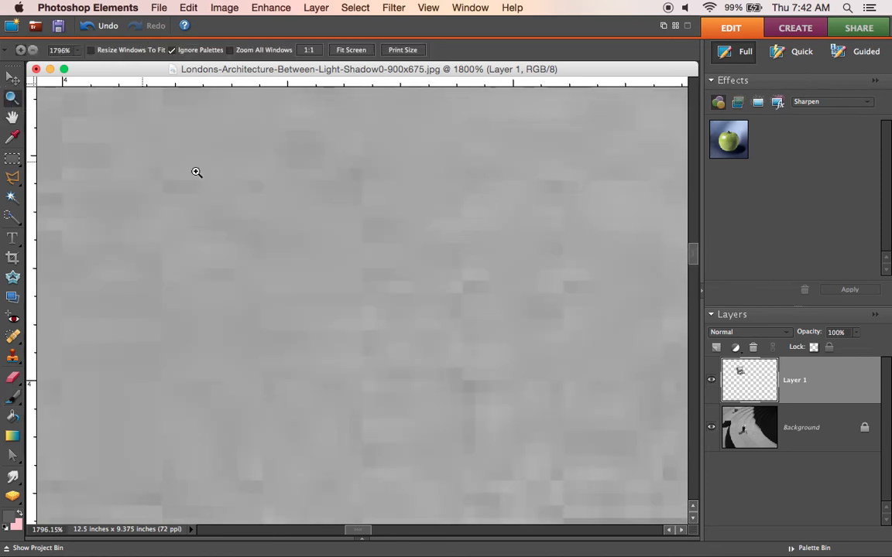
right_click(254, 191)
left_click(256, 190)
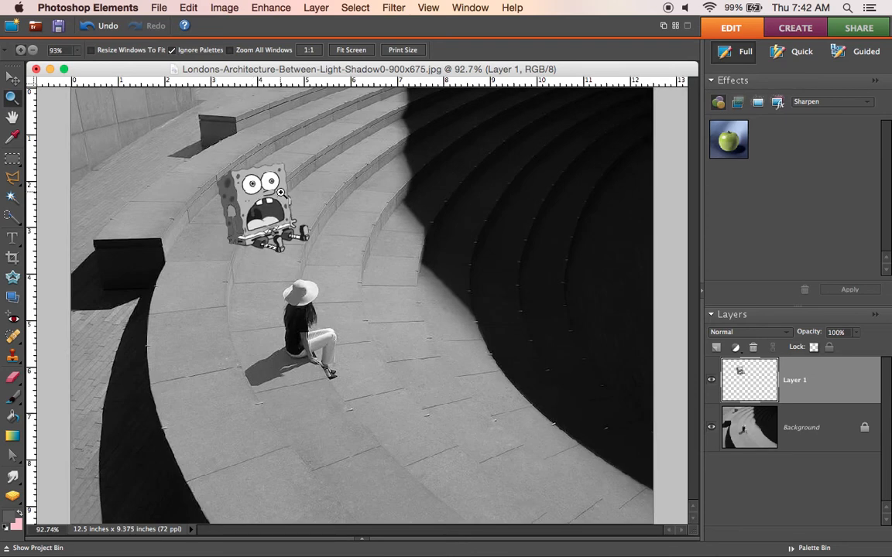
left_click_drag(215, 159, 322, 259)
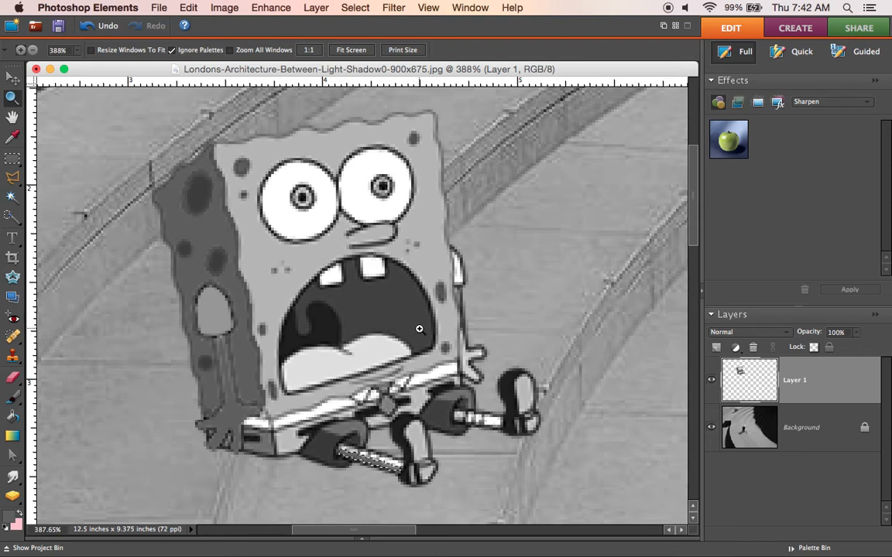
left_click_drag(407, 362, 555, 444)
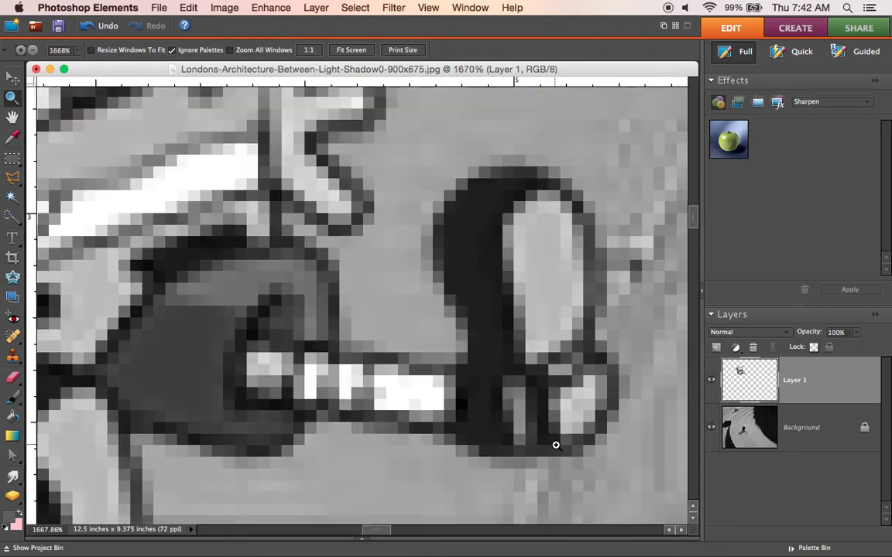
left_click(13, 178)
left_click(246, 368)
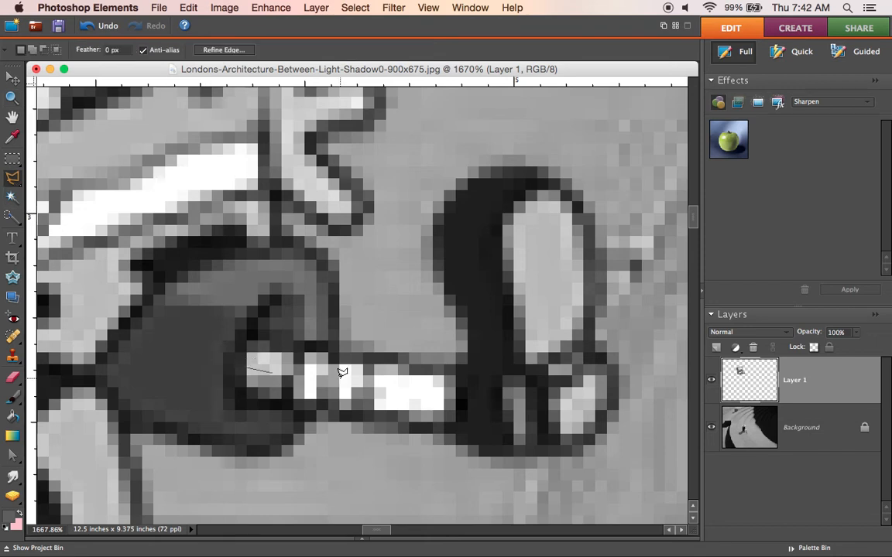
left_click(457, 401)
left_click(456, 423)
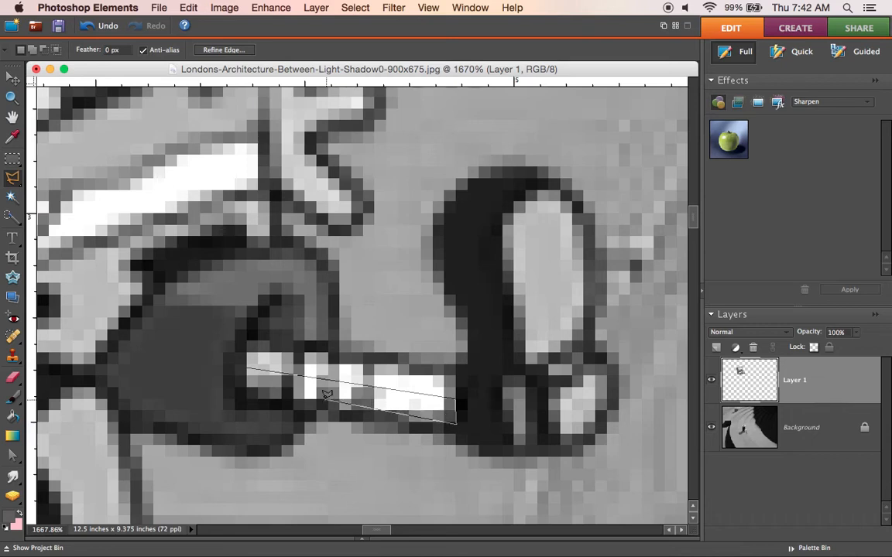
left_click(242, 395)
left_click(244, 370)
Step: Paint the other shin's selected lower half dark grey with the Brush at 60% opacity, and clear the selection
left_click(13, 398)
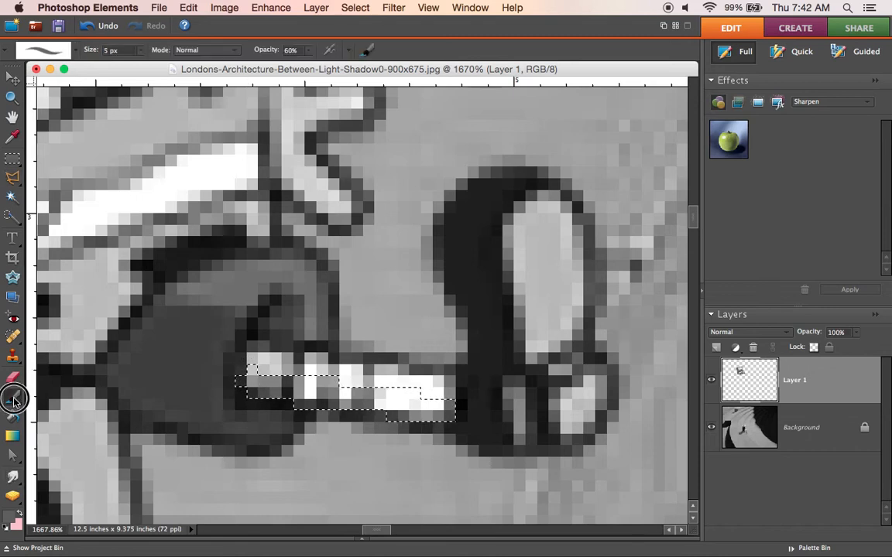
left_click_drag(329, 387, 446, 411)
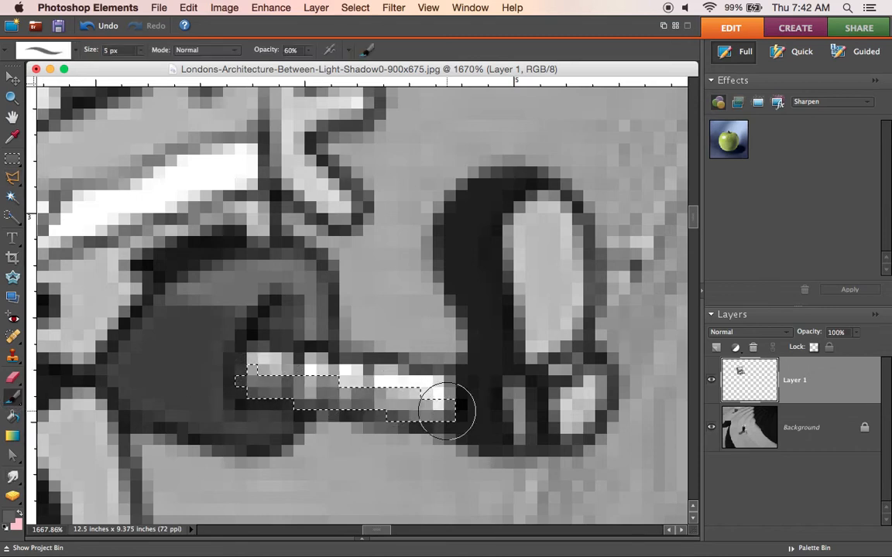
mouse_move(225, 374)
left_mouse_down()
mouse_move(318, 384)
mouse_move(299, 393)
mouse_move(259, 378)
mouse_move(468, 408)
mouse_move(288, 404)
mouse_move(248, 383)
mouse_move(342, 383)
mouse_move(268, 373)
mouse_move(316, 395)
left_mouse_up()
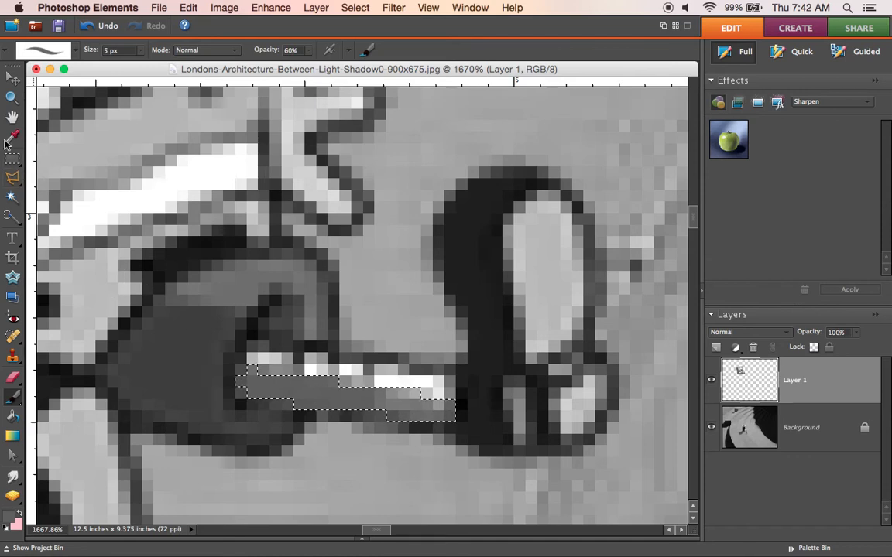
left_click(11, 97)
right_click(312, 262)
left_click(312, 262)
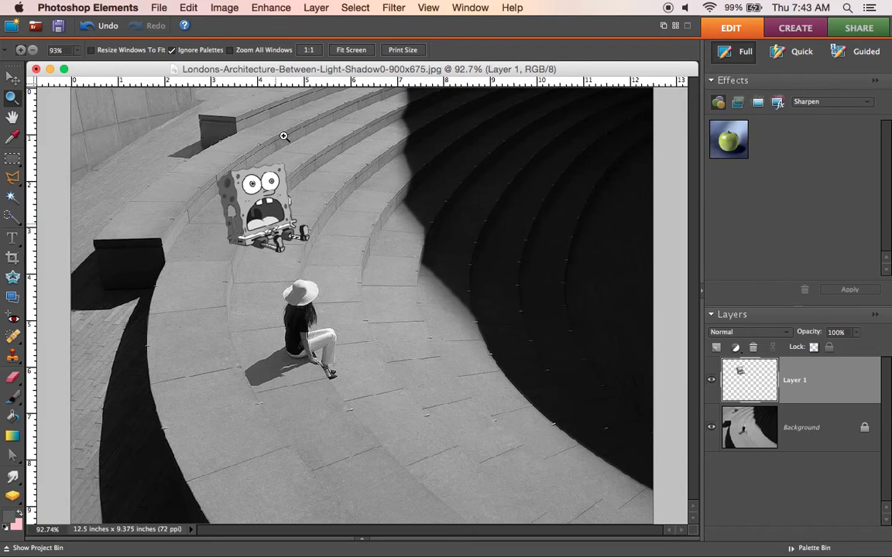
left_click(355, 8)
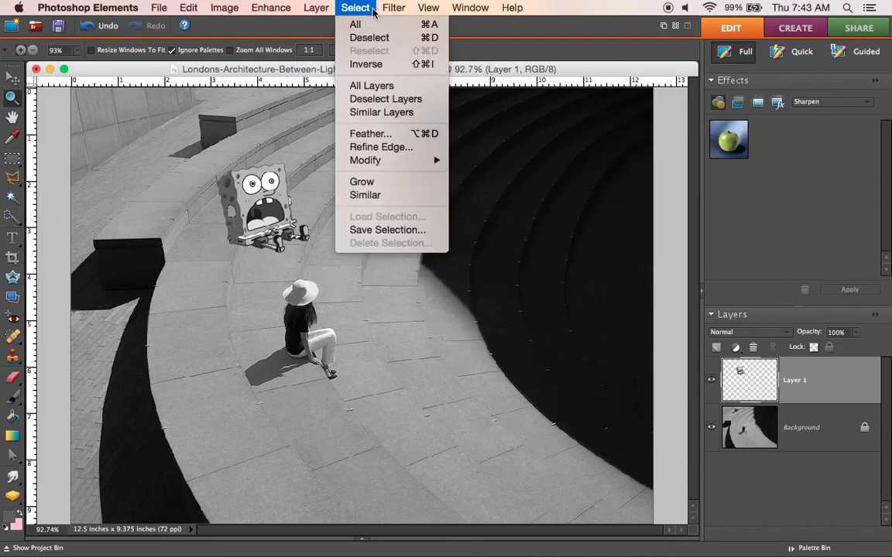
left_click(368, 36)
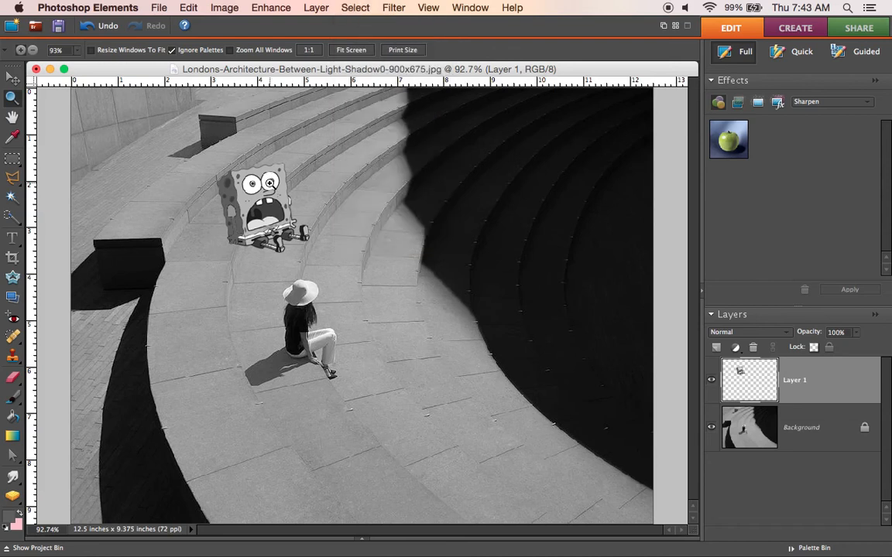
Step: Outline a crescent in the white of both eyes, on the side facing the shaded body side, as one Polygonal Lasso selection
left_click_drag(215, 165, 318, 255)
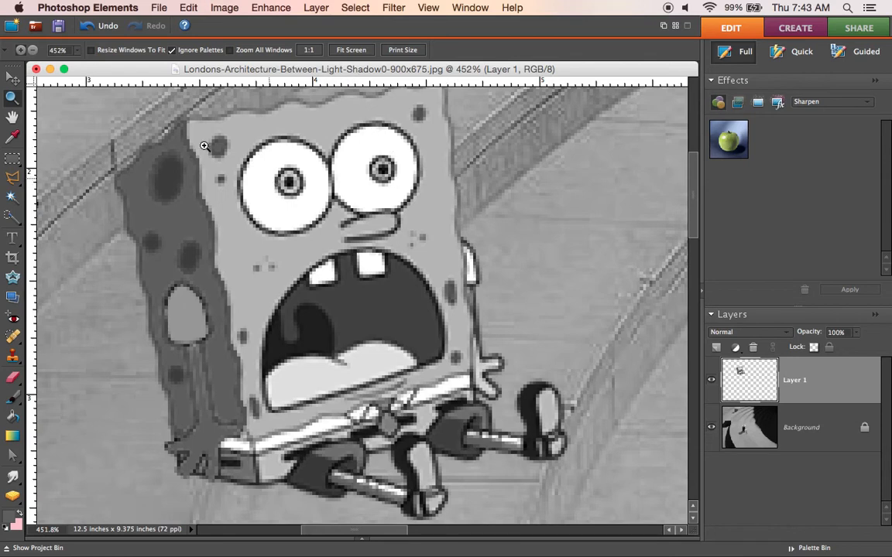
left_click(13, 178)
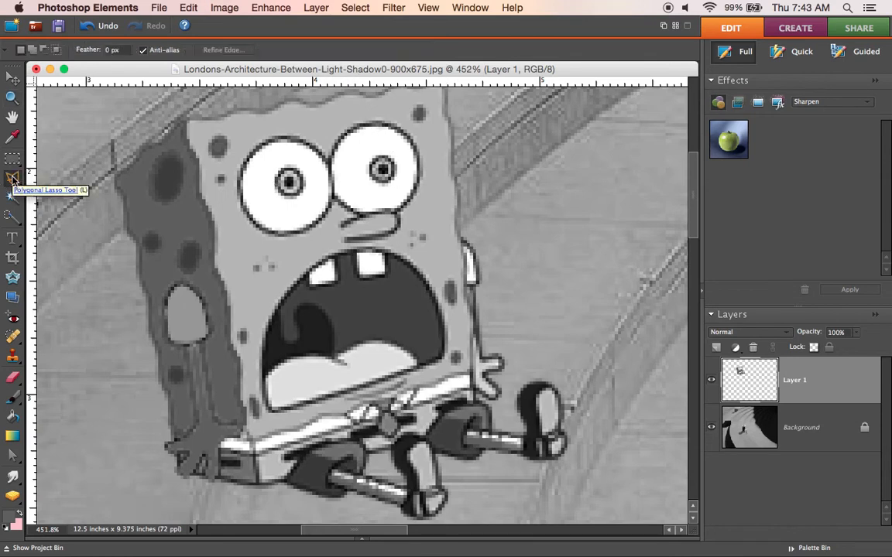
left_click(281, 141)
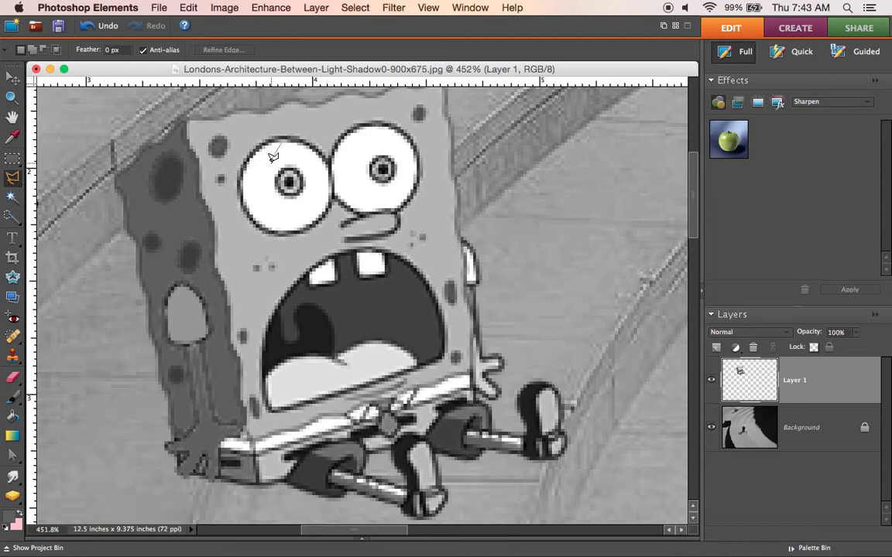
mouse_move(267, 172)
left_mouse_down()
mouse_move(273, 203)
mouse_move(291, 224)
mouse_move(256, 218)
mouse_move(243, 184)
mouse_move(257, 143)
mouse_move(285, 138)
left_mouse_up()
left_click(373, 125)
scroll(373, 124, "up", 3)
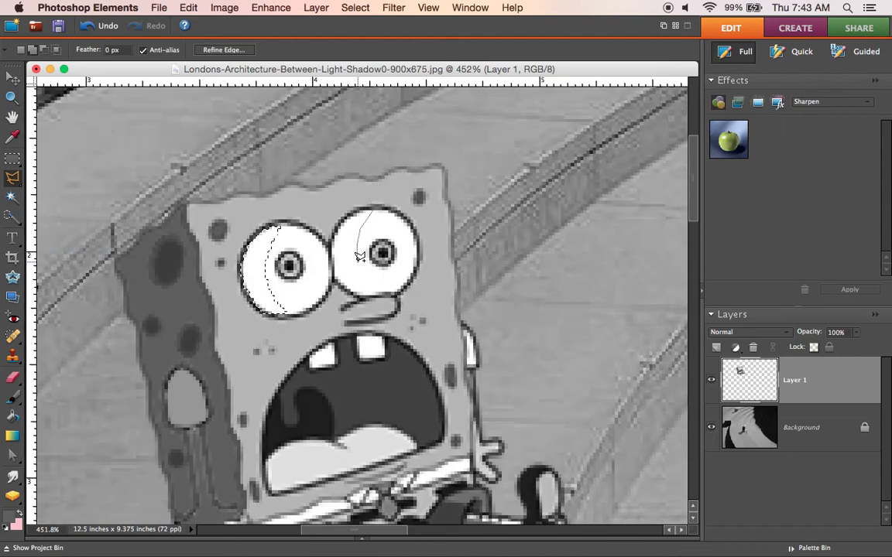
mouse_move(360, 258)
left_mouse_down()
mouse_move(382, 290)
mouse_move(345, 283)
mouse_move(334, 223)
mouse_move(339, 231)
left_mouse_up()
left_click_drag(377, 203, 377, 204)
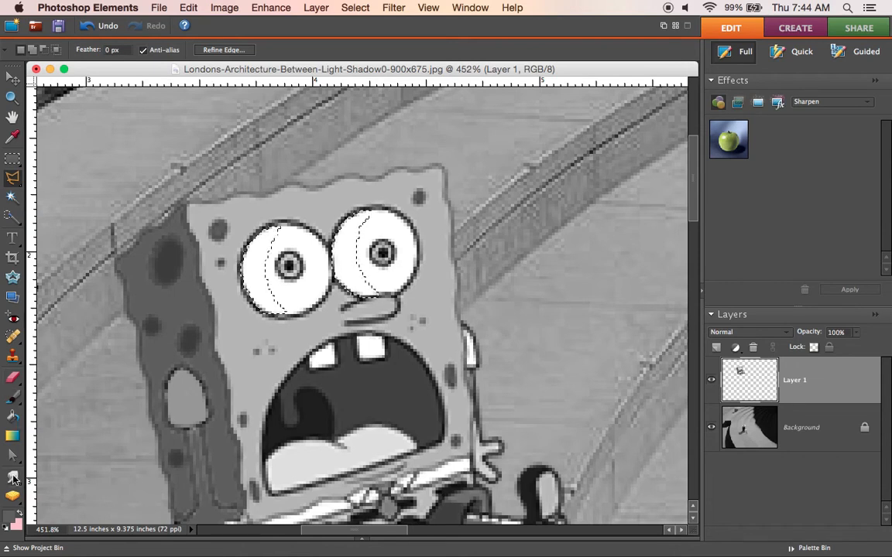
Step: Shade the selected crescents of both eyes with the Brush at 29% opacity, keeping the dark grey foreground colour 5e5e5e
left_click(9, 520)
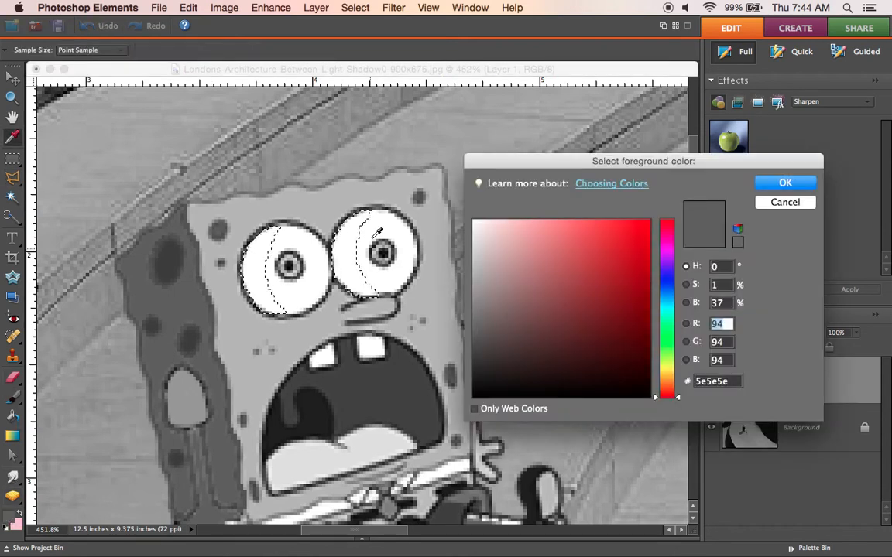
left_click(785, 202)
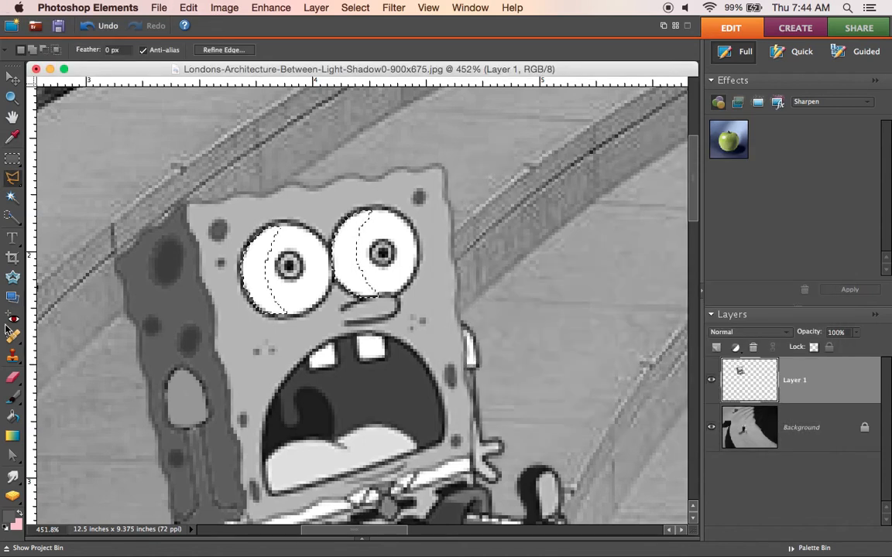
left_click(12, 401)
left_click_drag(308, 52, 287, 69)
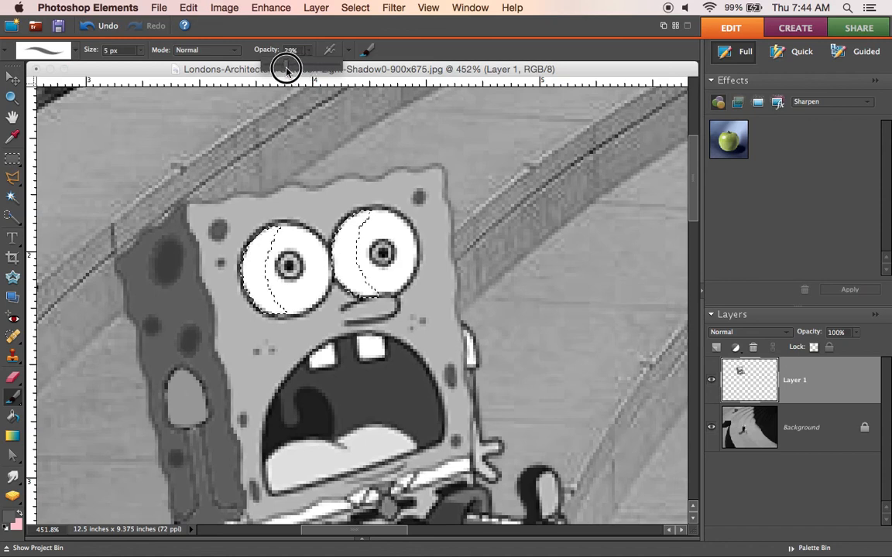
left_click_drag(271, 223, 257, 267)
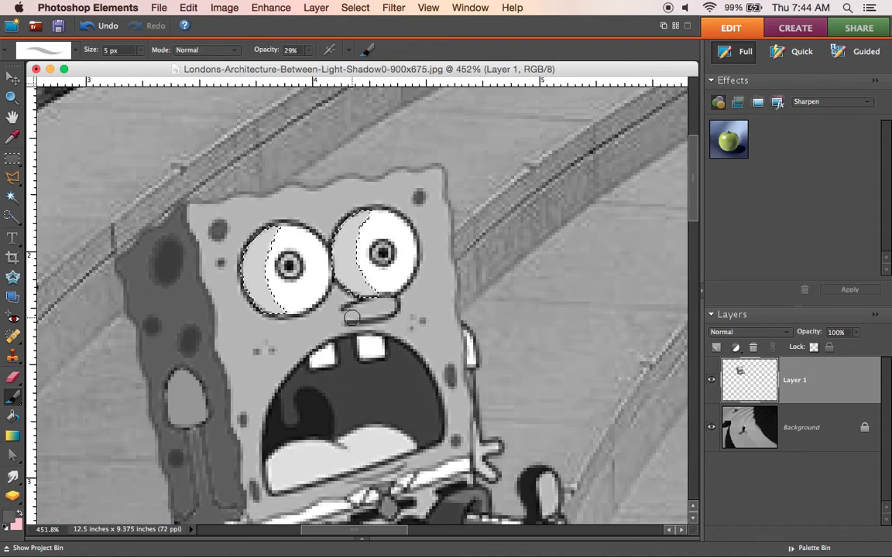
Step: Outline the lower part of SpongeBob's nose with the Polygonal Lasso
left_click(12, 178)
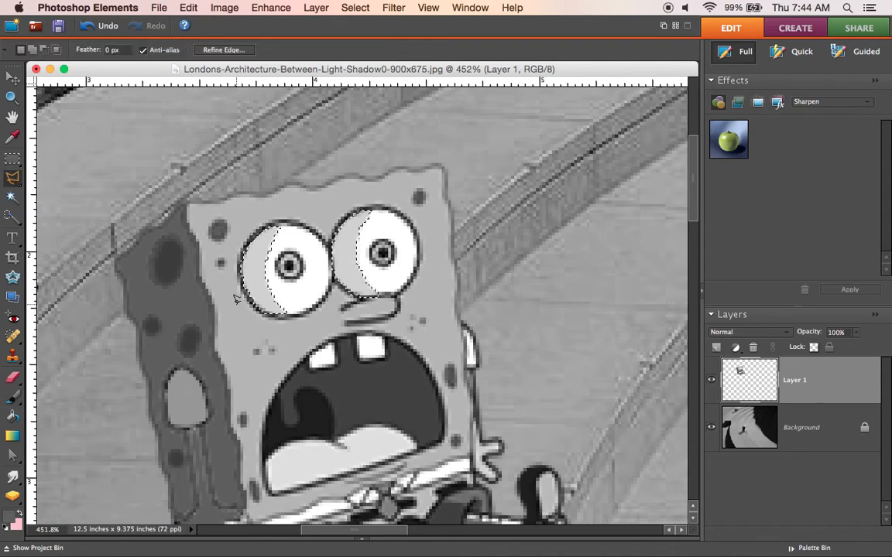
left_click(346, 307)
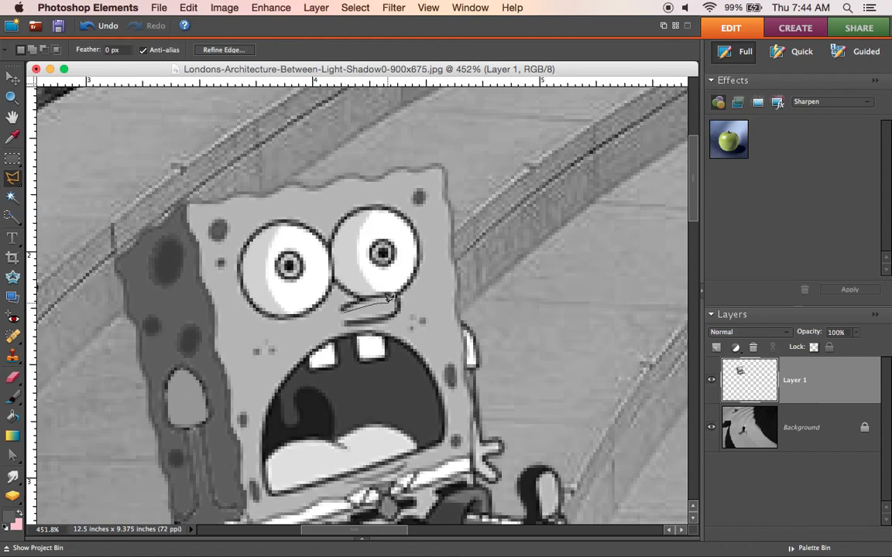
left_click(392, 313)
left_click(375, 319)
Step: Shade the nose's selected lower part with the Brush at 29% opacity, and outline a crescent-shaped shadow on the face around the eye nearest the dark side
left_click(13, 396)
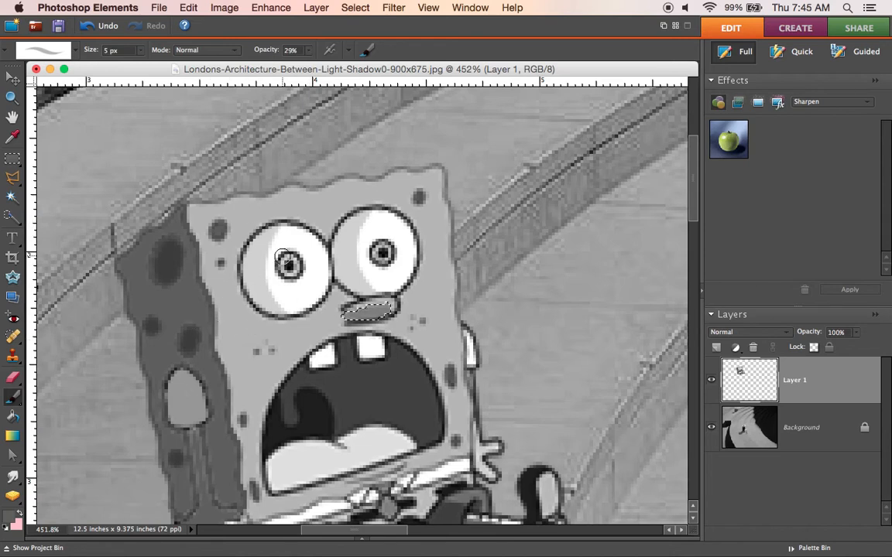
left_click(14, 180)
mouse_move(261, 225)
left_mouse_down()
mouse_move(213, 265)
mouse_move(219, 309)
mouse_move(266, 331)
mouse_move(308, 313)
mouse_move(311, 305)
mouse_move(259, 310)
mouse_move(243, 244)
left_mouse_up()
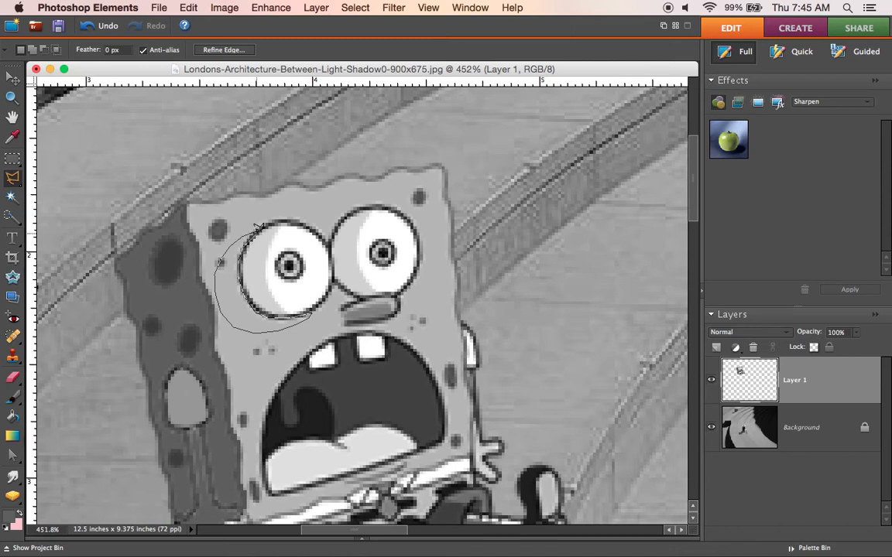
left_click_drag(258, 226, 256, 227)
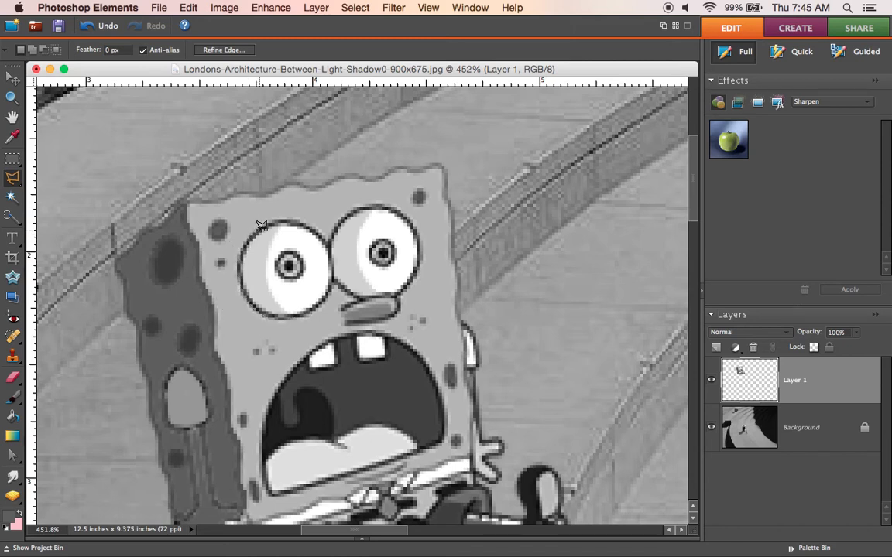
Step: Shade the selected crescent beside the eye with the Brush at 29% opacity, and clear the selection
left_click(12, 396)
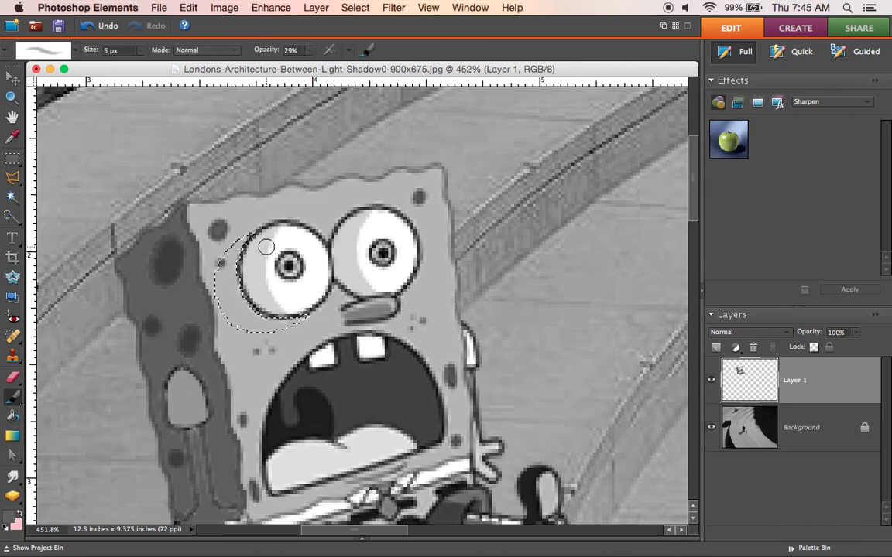
mouse_move(247, 241)
left_mouse_down()
mouse_move(224, 269)
mouse_move(245, 263)
mouse_move(249, 276)
mouse_move(209, 310)
mouse_move(230, 300)
mouse_move(244, 305)
mouse_move(228, 340)
mouse_move(266, 314)
mouse_move(272, 335)
mouse_move(304, 319)
mouse_move(243, 291)
left_mouse_up()
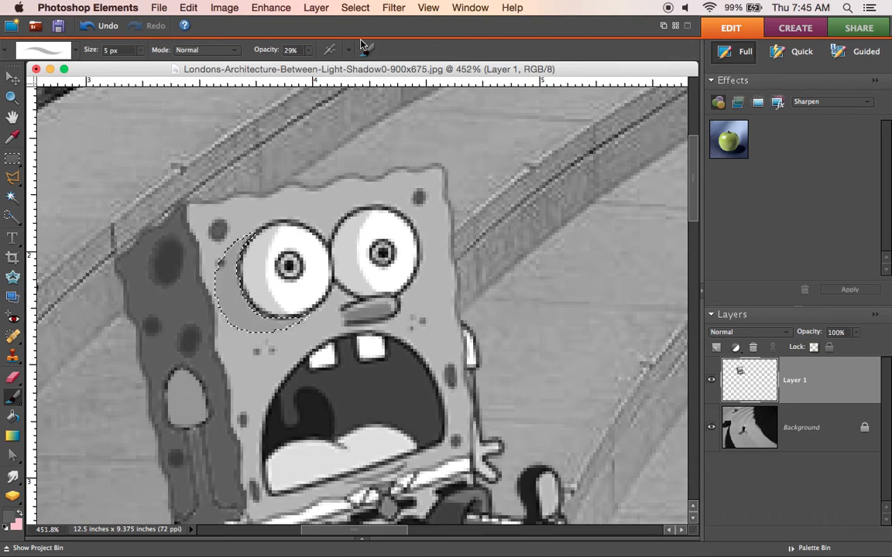
left_click(355, 7)
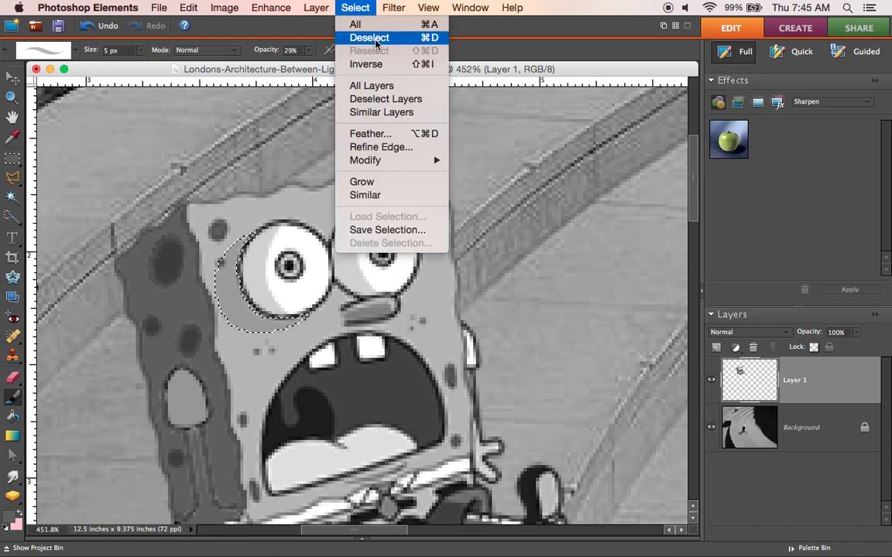
left_click(376, 43)
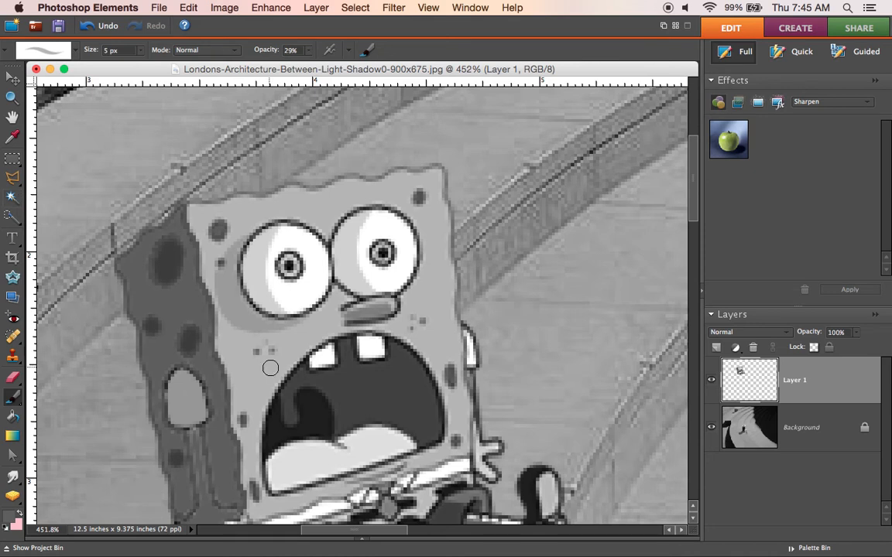
Step: Select both front teeth and the tongue together with the Magic Wand at tolerance 25
left_click(11, 195)
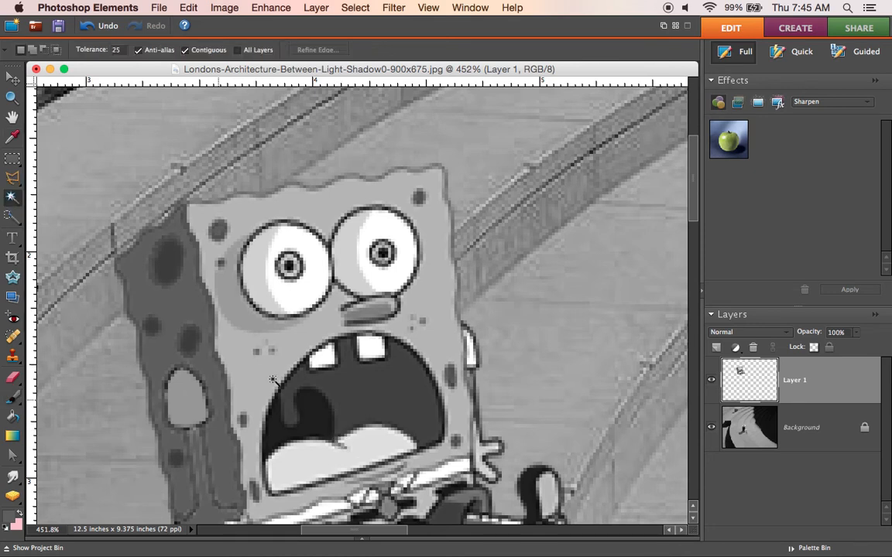
left_click(319, 355)
left_click(366, 353, "shift")
left_click(348, 457)
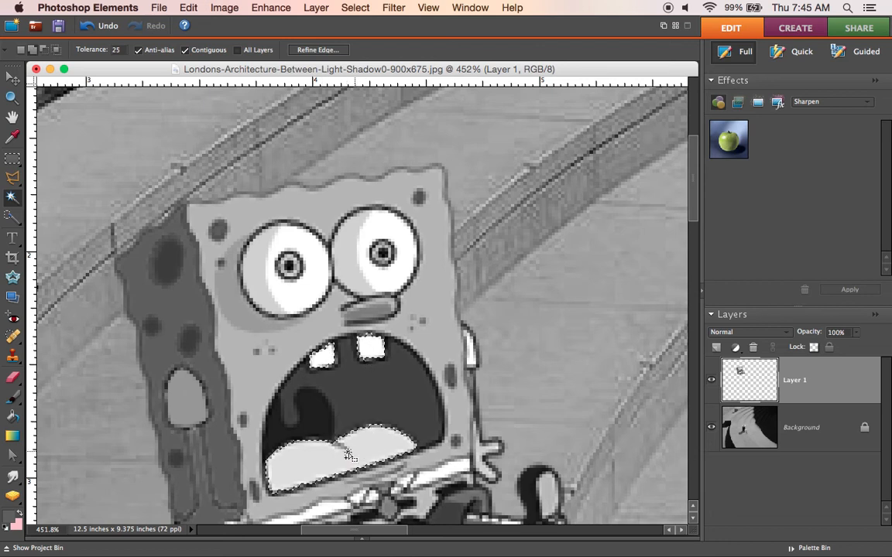
Step: Enlarge the Brush to 34 px and darken the selected teeth and tongue at 29% opacity
left_click(12, 396)
left_click(136, 53)
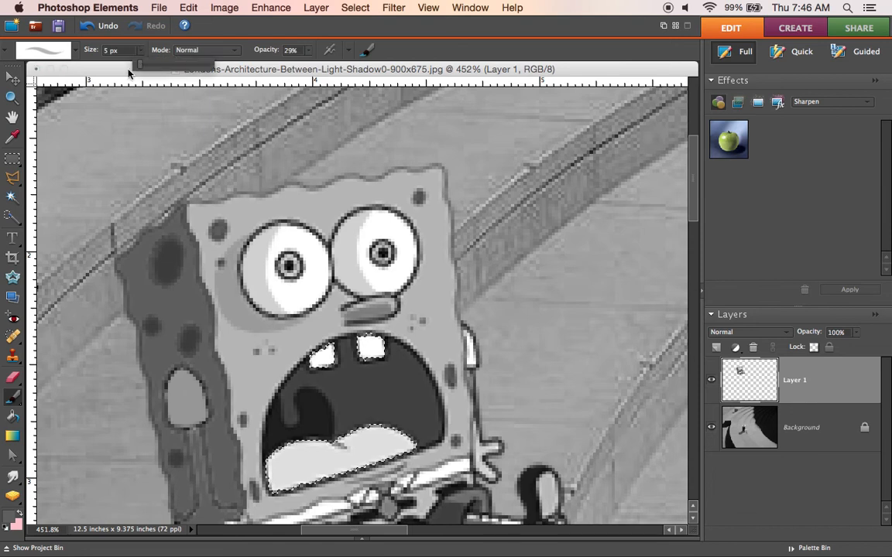
left_click_drag(125, 66, 161, 69)
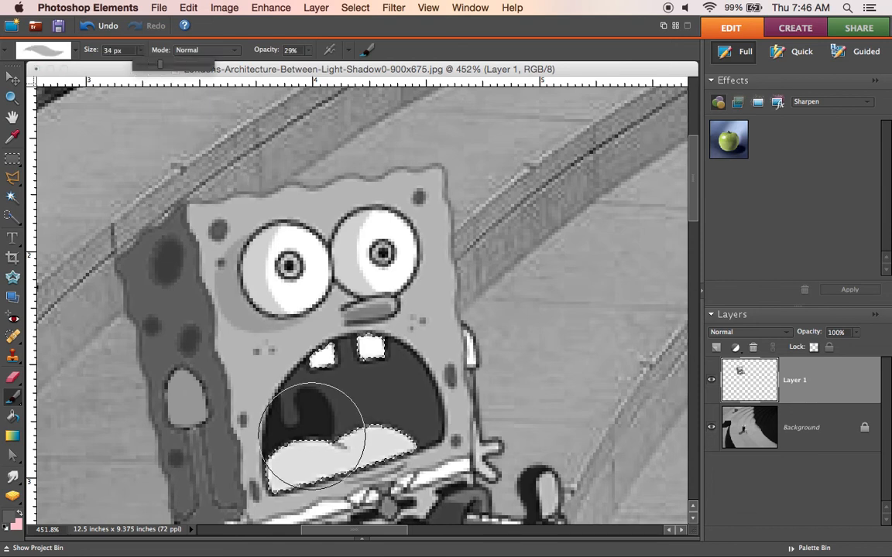
left_click_drag(294, 461, 401, 428)
mouse_move(312, 457)
left_mouse_down()
mouse_move(299, 455)
mouse_move(389, 383)
mouse_move(354, 372)
mouse_move(355, 388)
mouse_move(308, 418)
mouse_move(314, 453)
mouse_move(388, 453)
left_mouse_up()
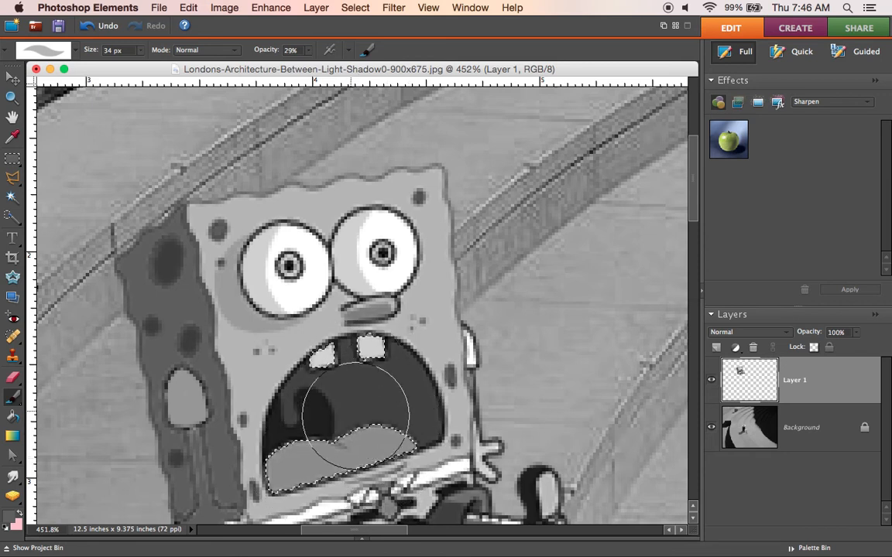
Step: Clear the selection and move SpongeBob farther up the curved steps, in front of the small dark block
left_click(12, 96)
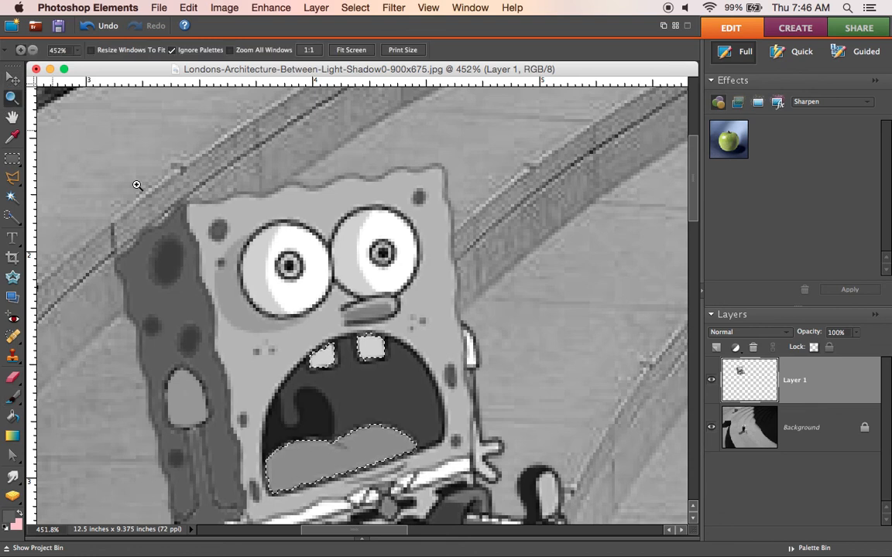
right_click(355, 307)
left_click(356, 302)
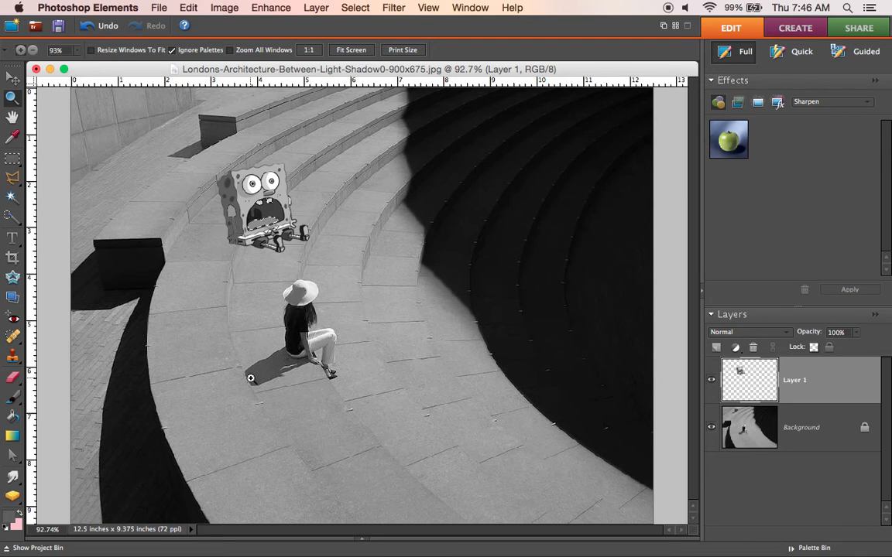
left_click(14, 79)
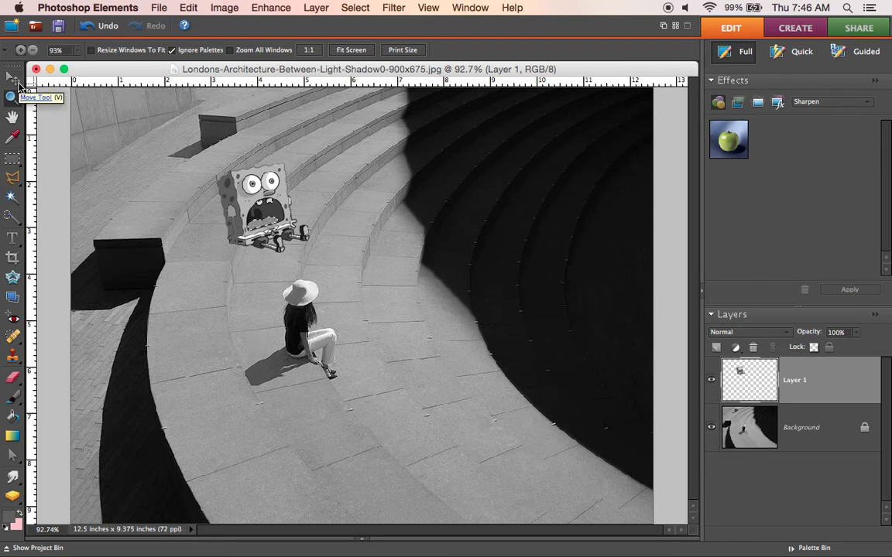
left_click(348, 8)
left_click(369, 38)
left_click_drag(265, 185, 245, 155)
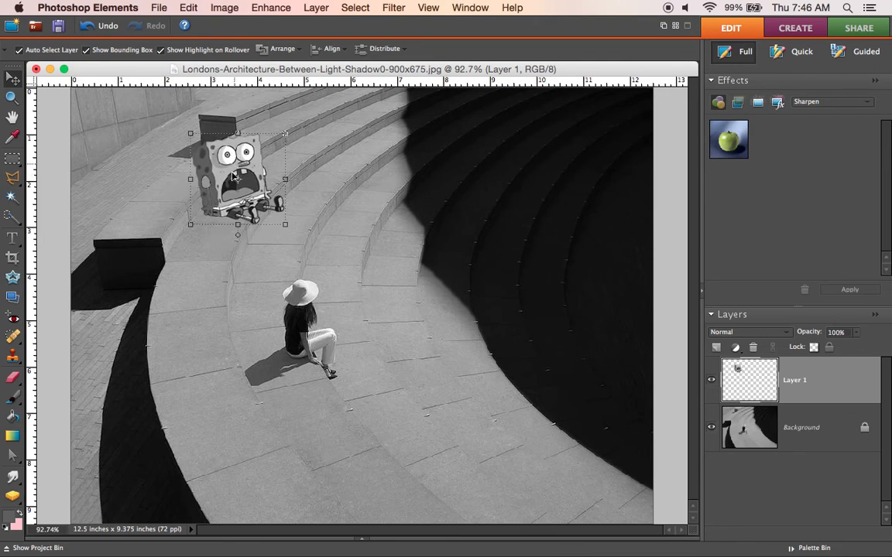
Step: On the Background layer, outline a cast shadow with the Polygonal Lasso from under SpongeBob's legs, zigzagging over the steps to the large dark block
left_click(209, 228)
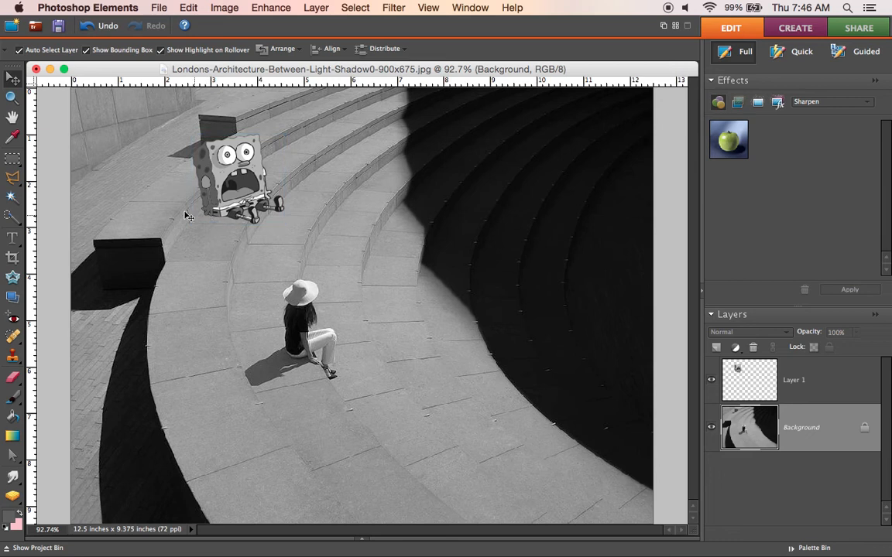
left_click(14, 96)
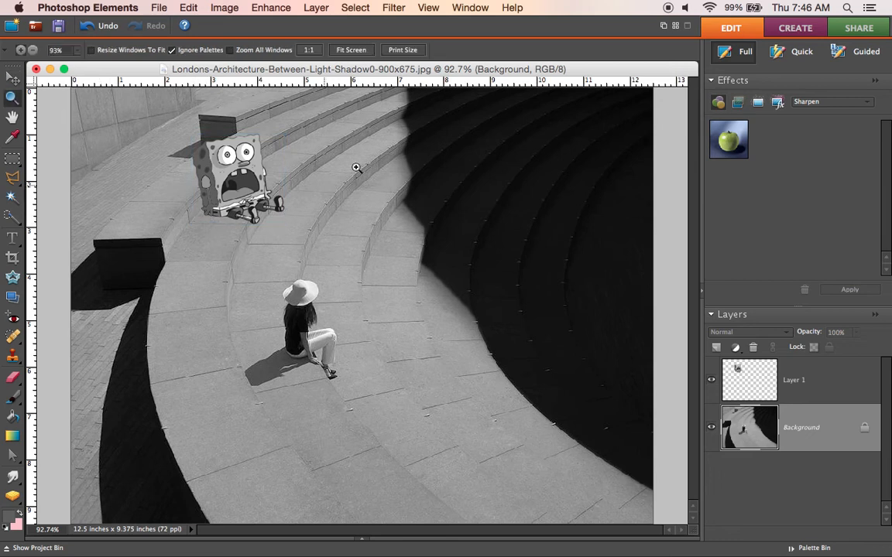
left_click_drag(138, 101, 325, 285)
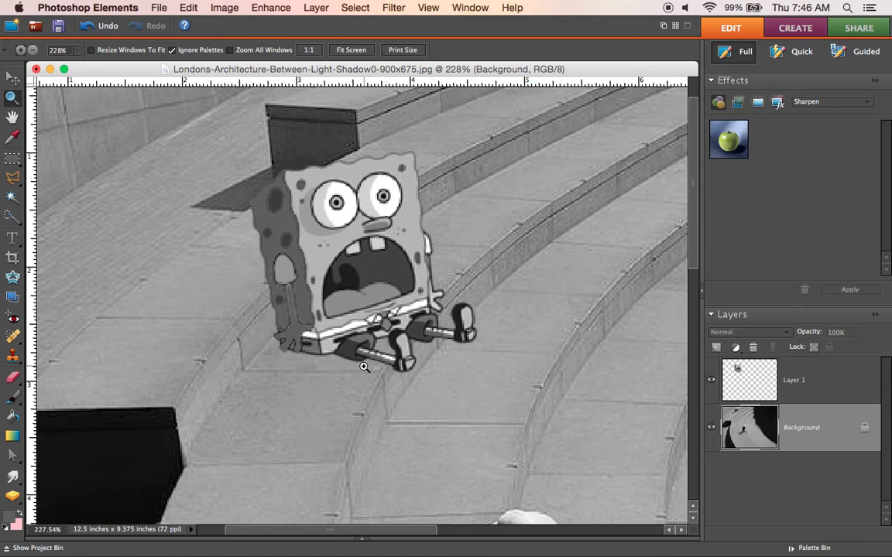
left_click(13, 178)
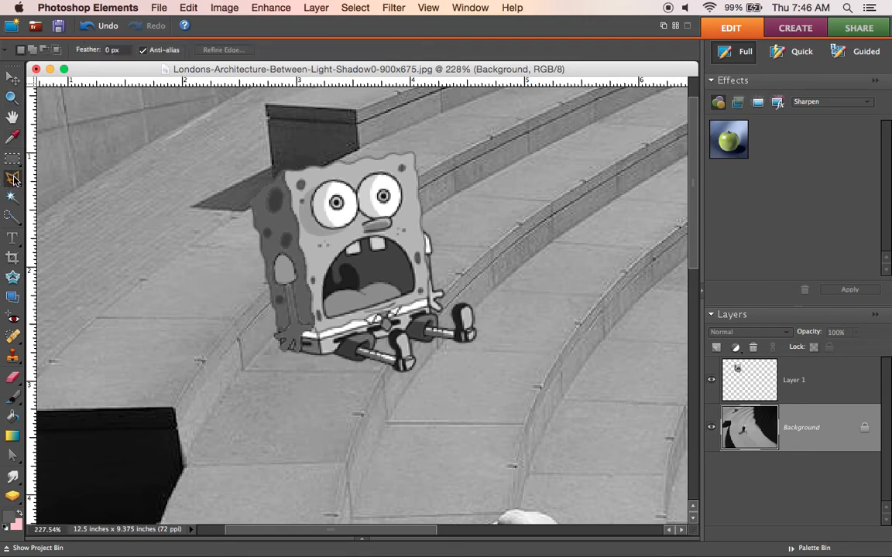
left_click(381, 369)
left_click_drag(299, 363, 223, 394)
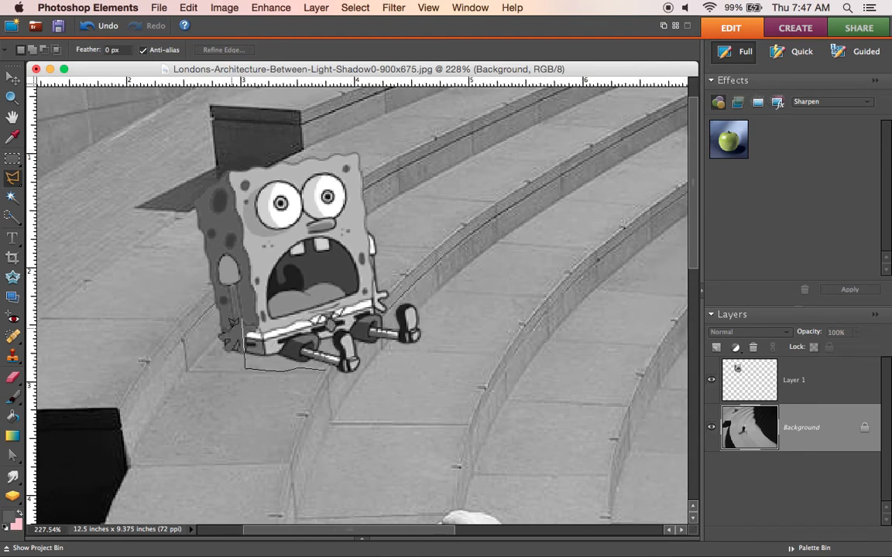
left_click(159, 410)
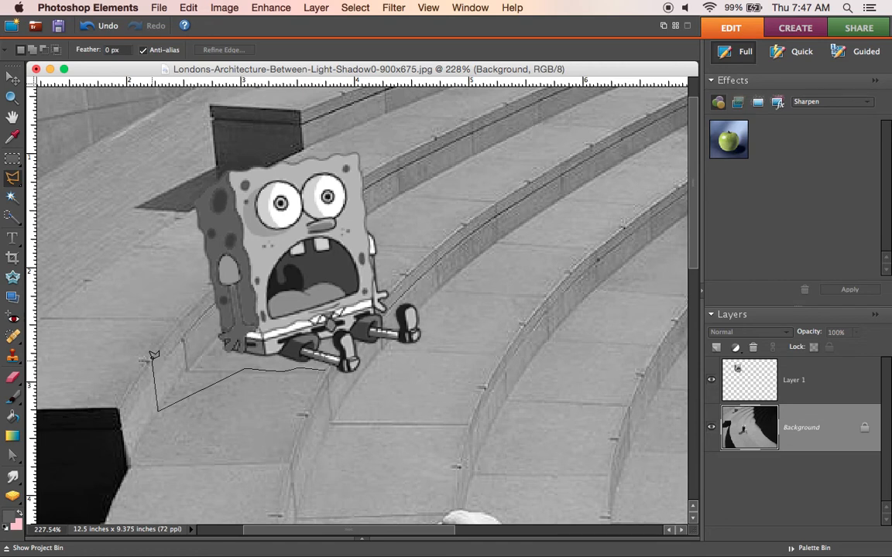
left_click(152, 360)
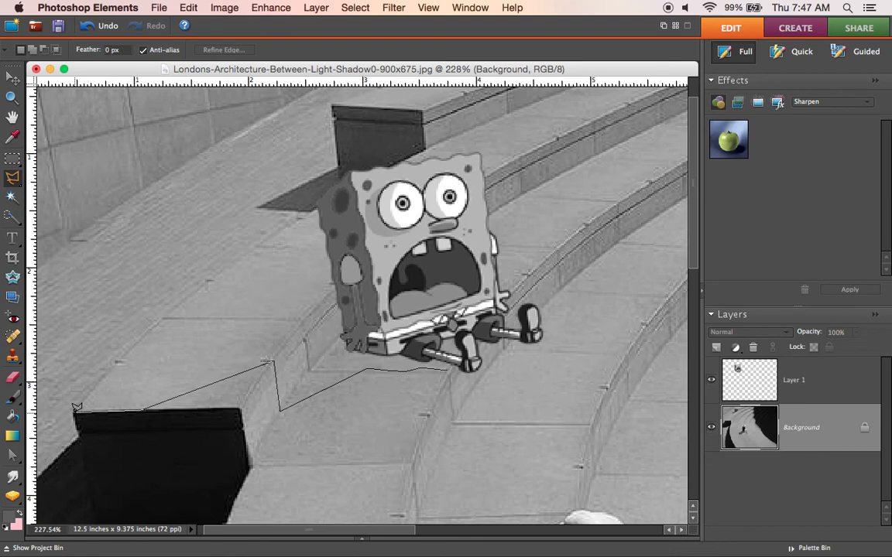
left_click(75, 411)
left_click(148, 330)
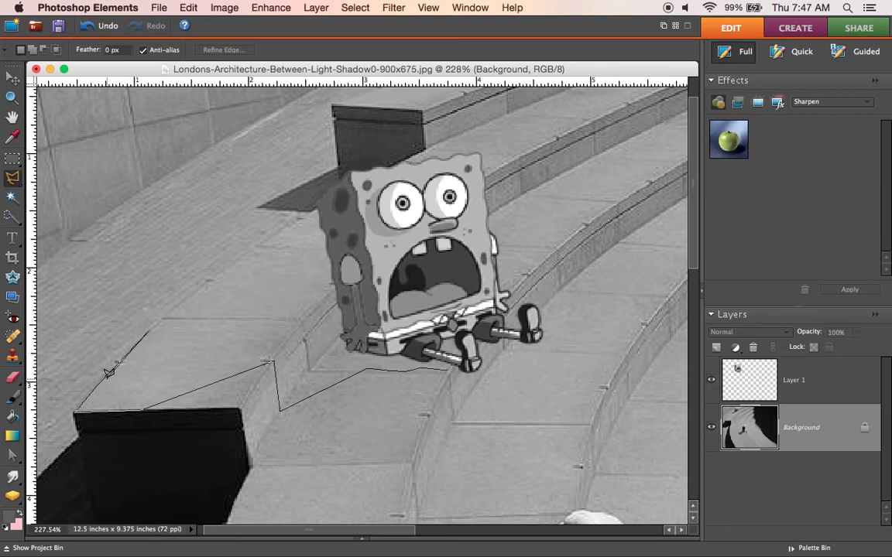
left_click(140, 374)
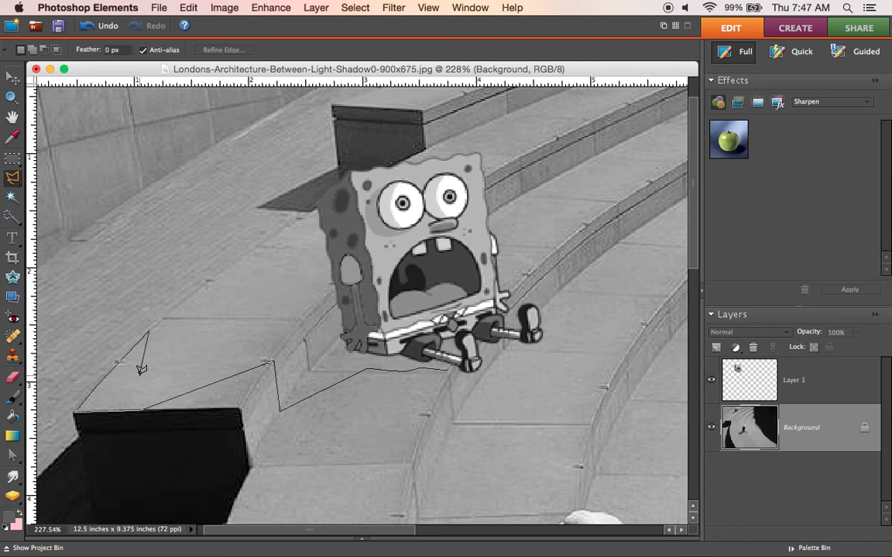
left_click(308, 313)
left_click(313, 361)
double_click(452, 363)
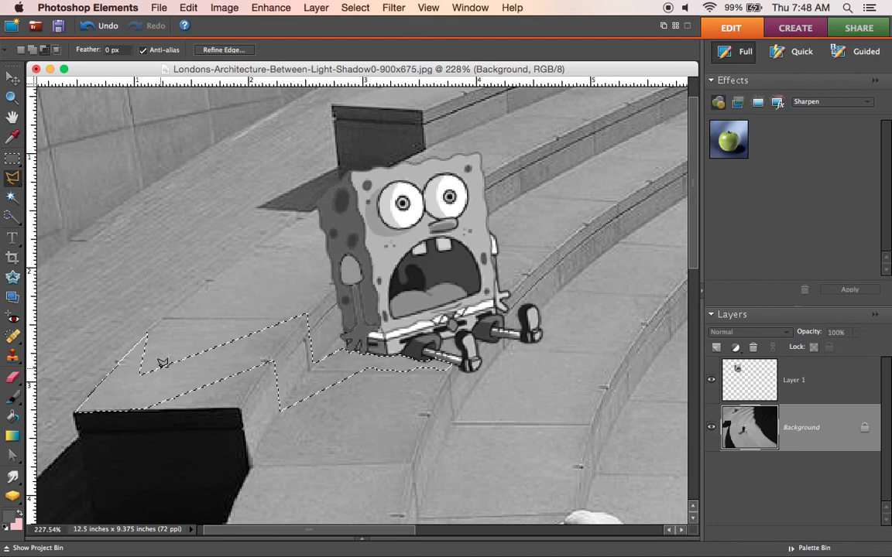
Step: Subtract the pointed corner above the shadow's far end from the selection
left_click(91, 390)
left_click(96, 353)
left_click(154, 314)
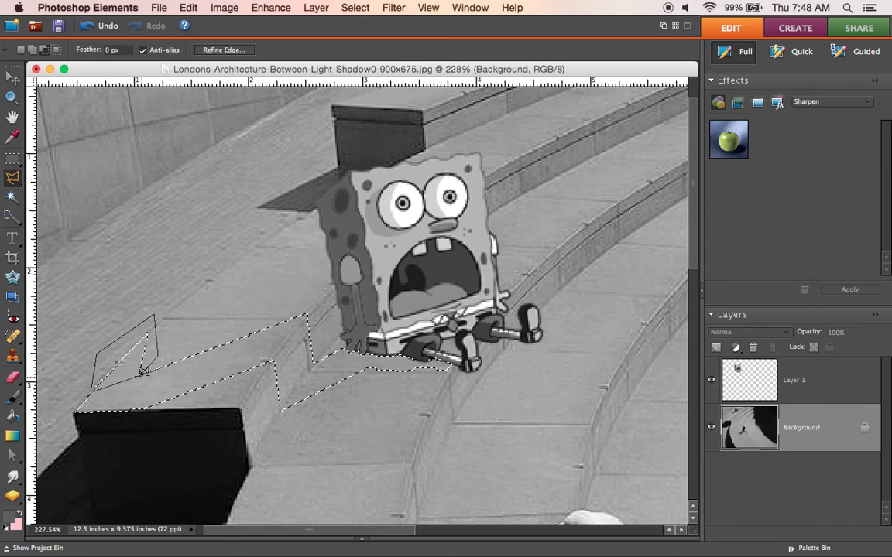
key("Escape")
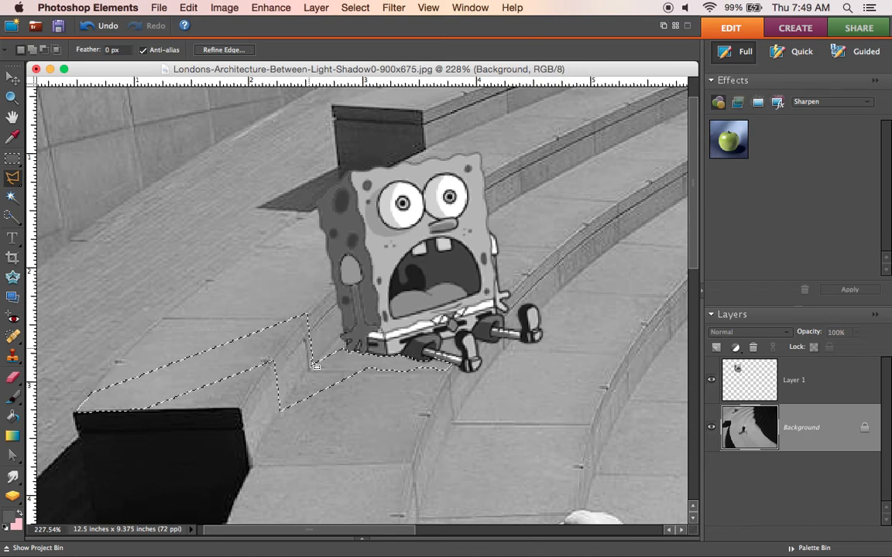
Step: Darken the selected cast shadow on the Background layer with Brightness/Contrast at brightness -120
left_click(248, 11)
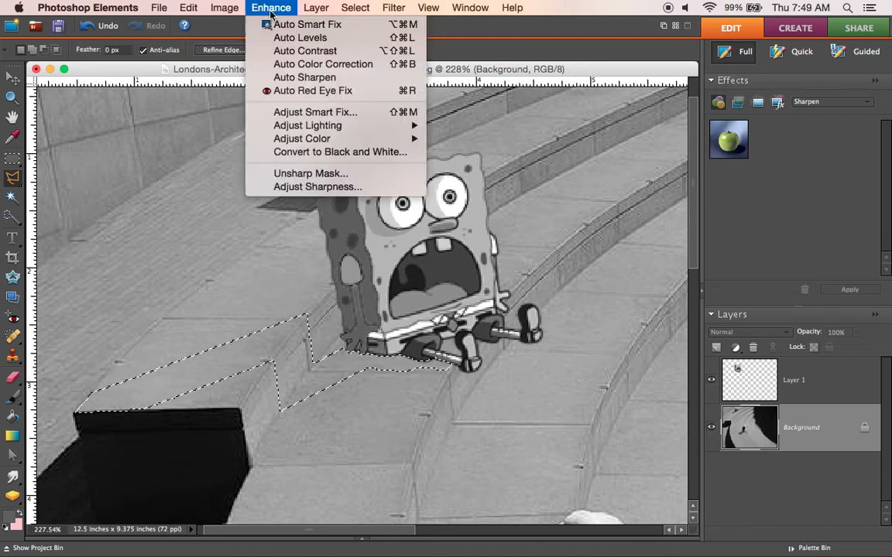
mouse_move(379, 126)
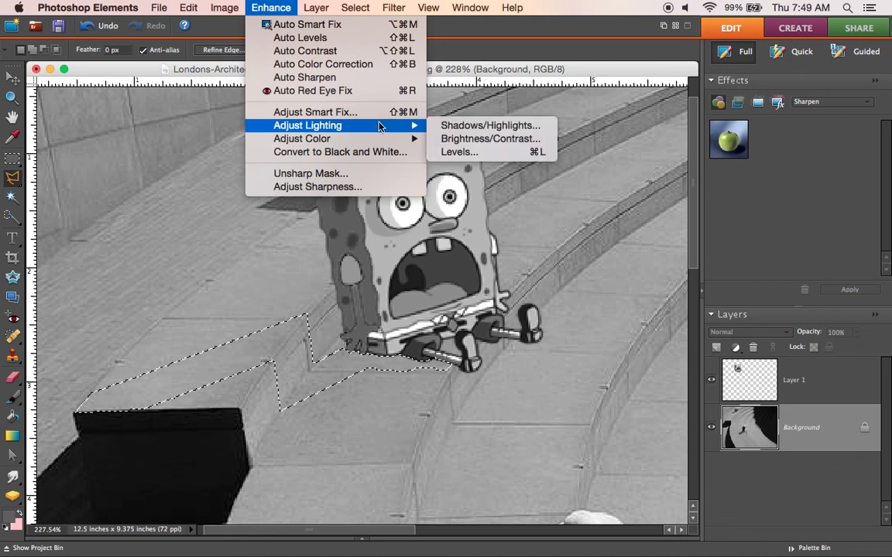
left_click(465, 138)
left_click_drag(508, 144, 493, 144)
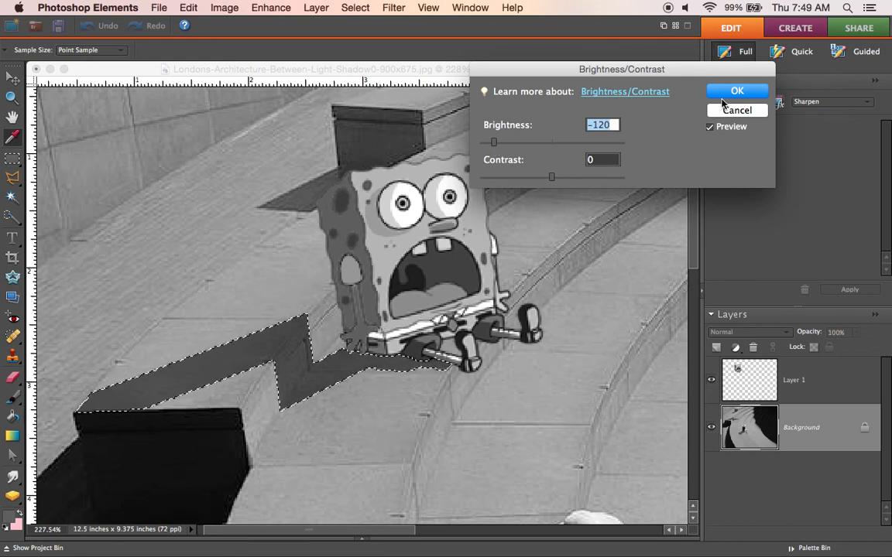
key("Return")
Step: Lighten the selected cast shadow on the Background layer with Brightness/Contrast at brightness +35
left_click(12, 97)
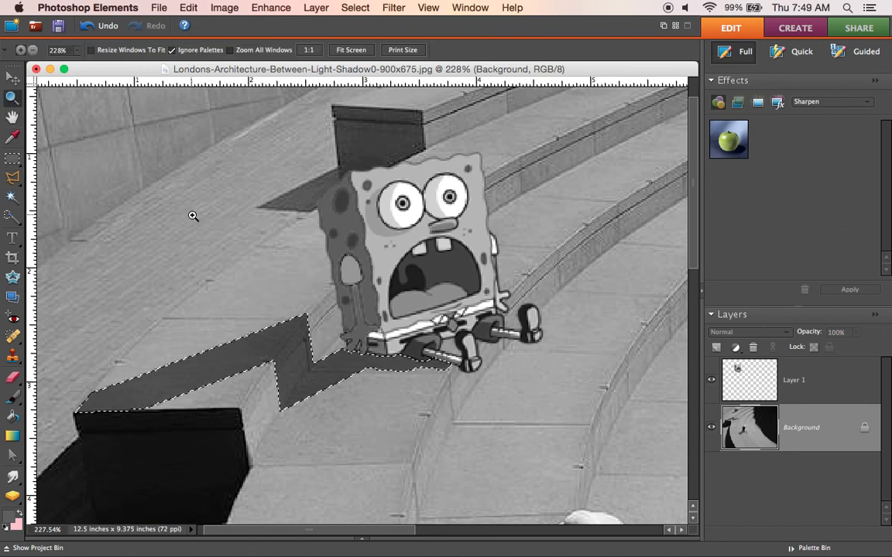
right_click(192, 215)
left_click(192, 215)
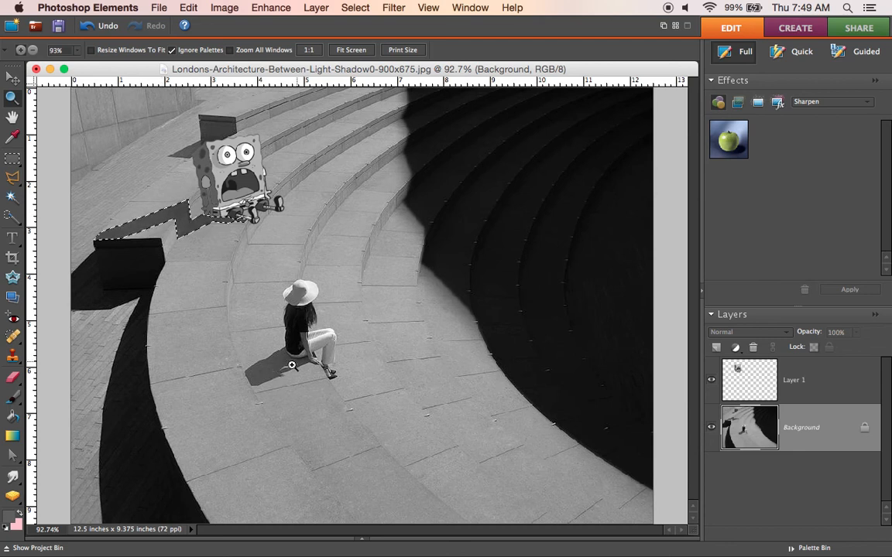
left_click(265, 10)
mouse_move(382, 126)
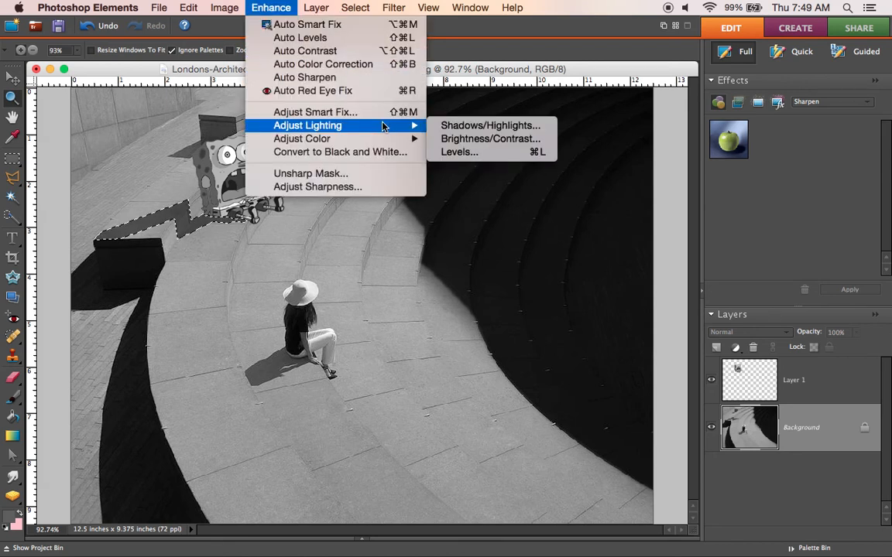
left_click(464, 138)
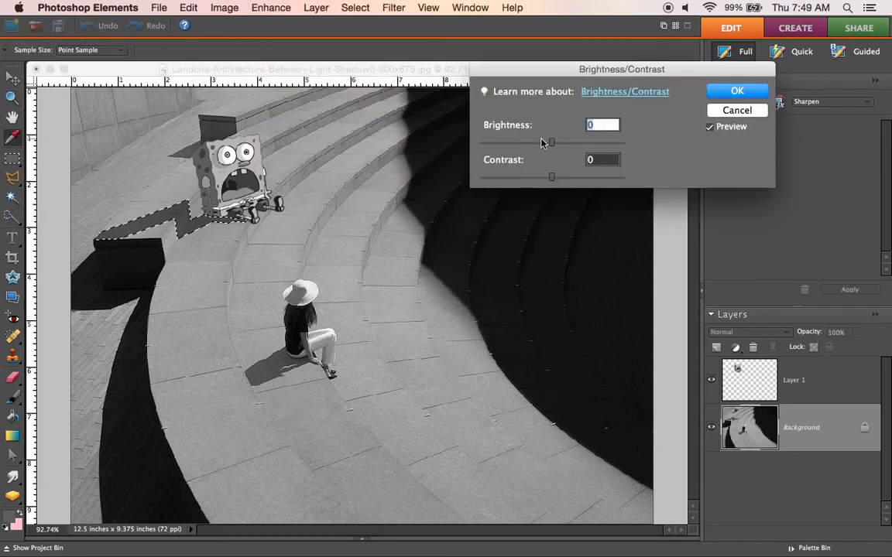
left_click_drag(551, 142, 568, 145)
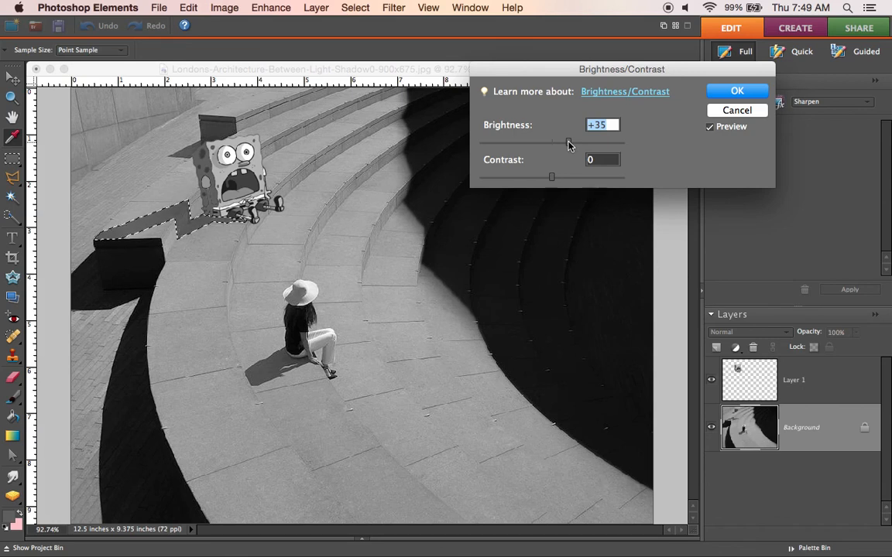
left_click(737, 91)
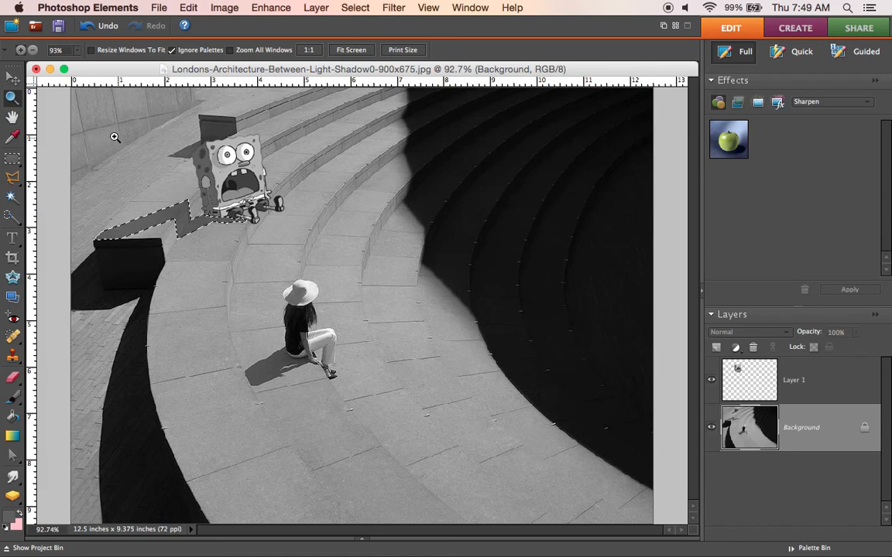
Step: Set up the Brush tool with the near-black foreground color #080808 and 15% opacity
left_click_drag(86, 119, 302, 272)
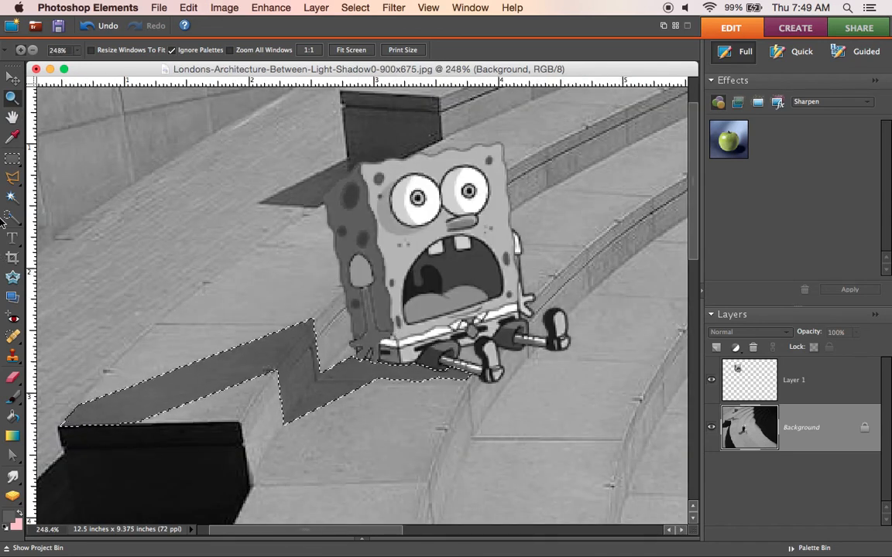
left_click(14, 397)
left_click(14, 517)
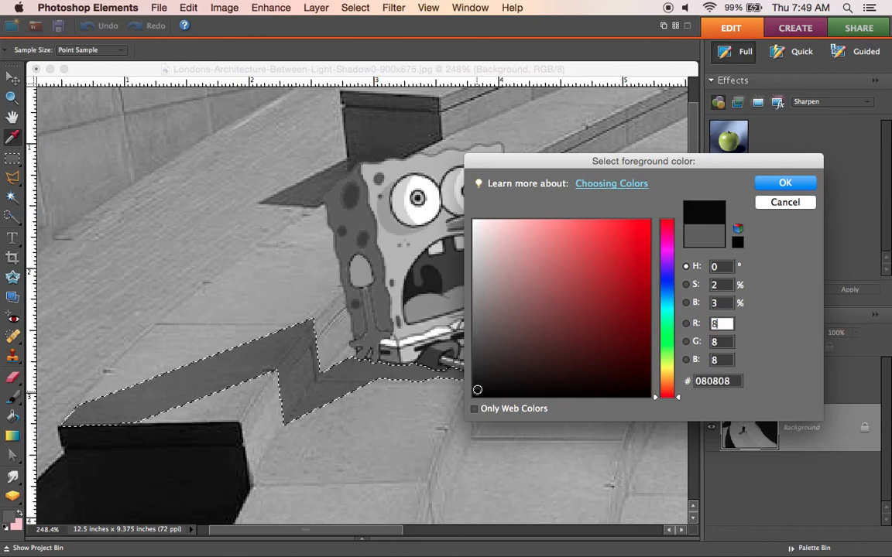
left_click(784, 183)
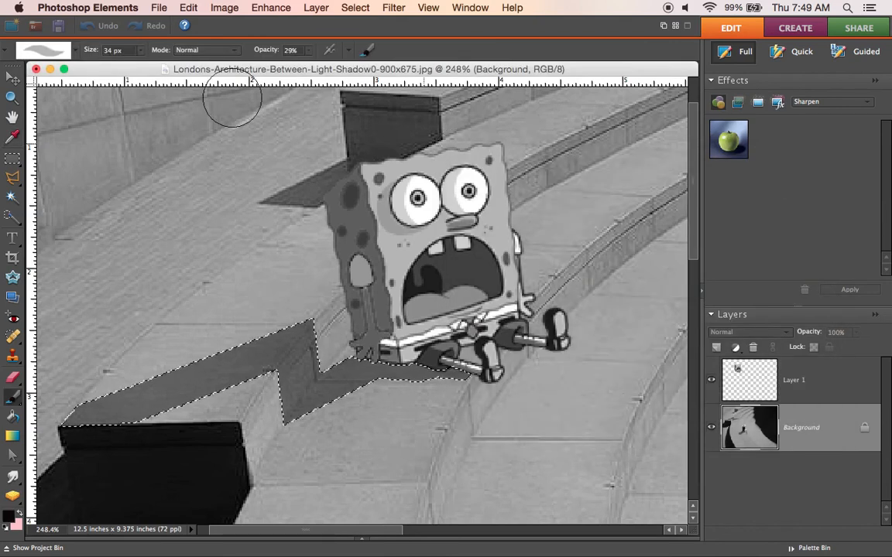
left_click(309, 51)
left_click_drag(309, 70, 295, 69)
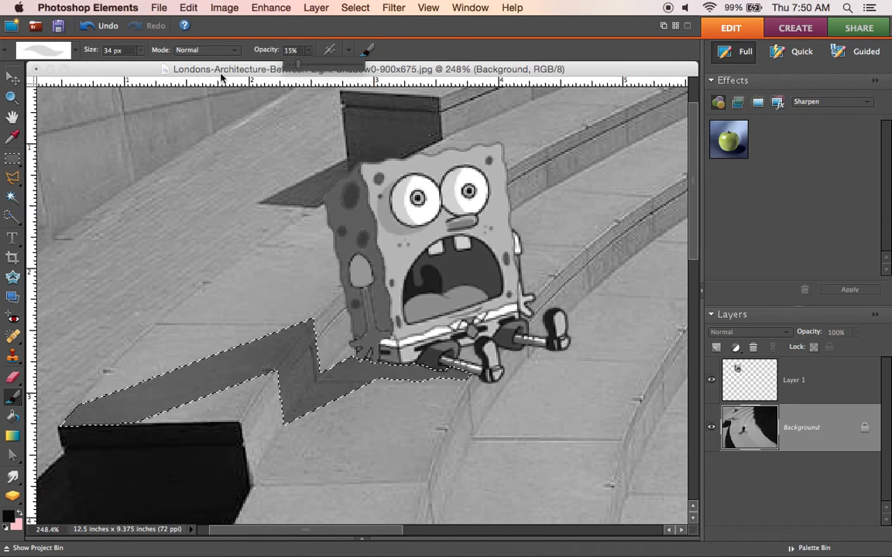
Step: Darken the part of the selected shadow directly beneath SpongeBob with a soft 21 px brush and clear the selection
left_click(74, 50)
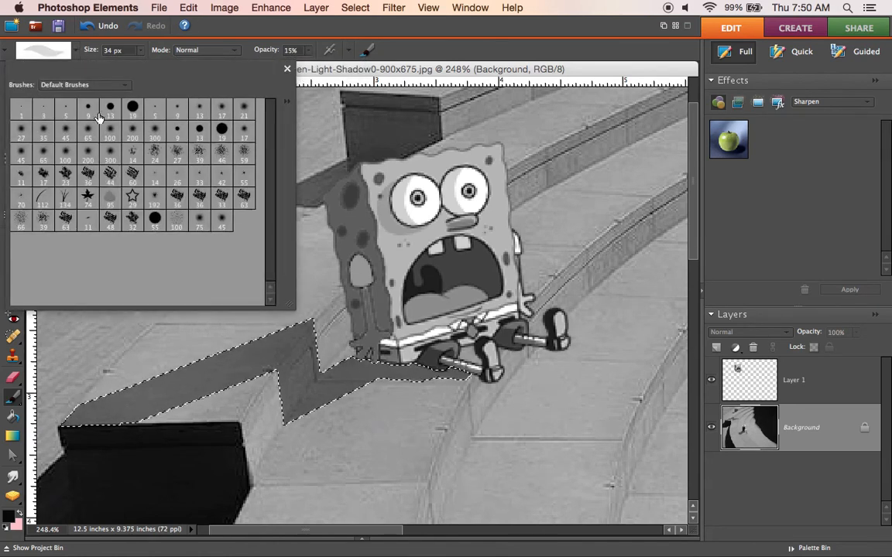
left_click(201, 111)
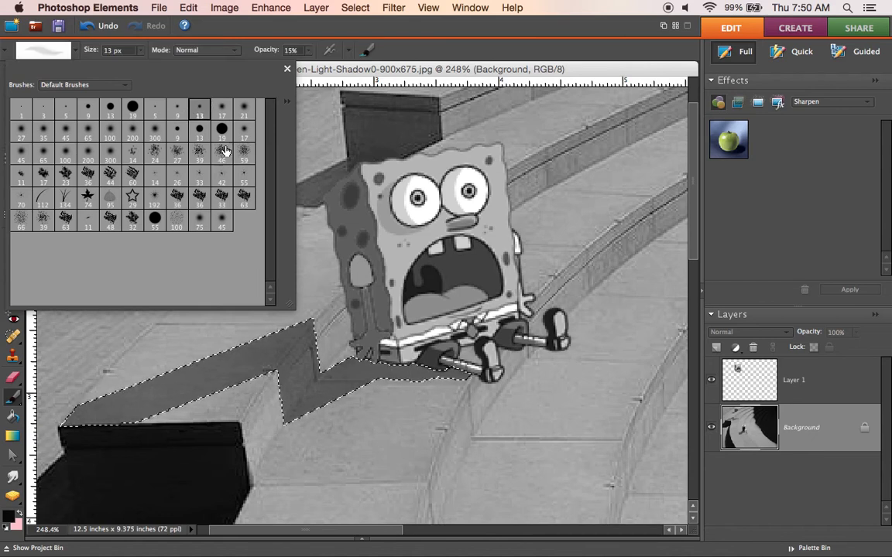
left_click(222, 111)
left_click(251, 110)
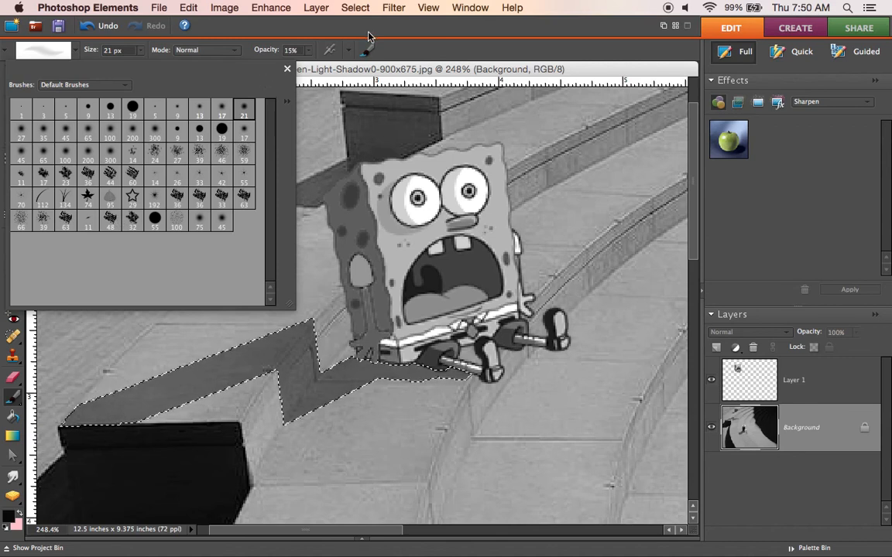
left_click(370, 32)
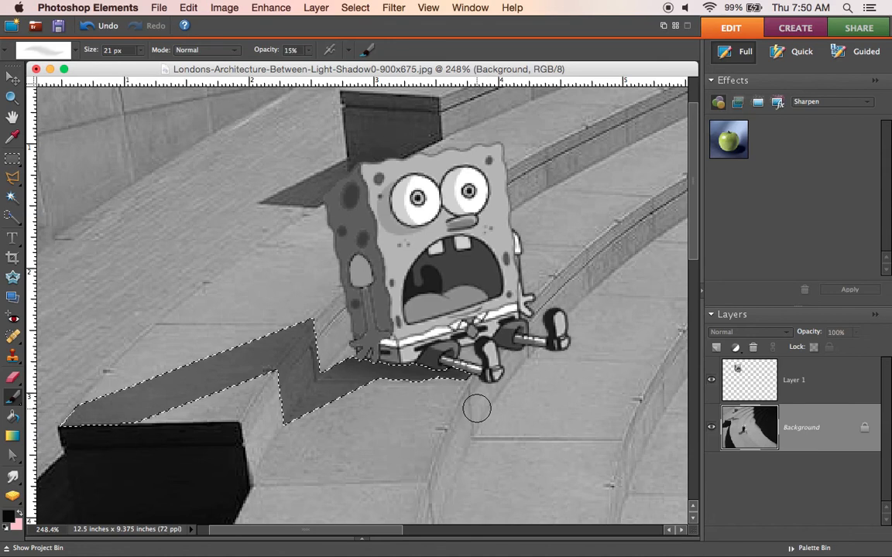
left_click(361, 8)
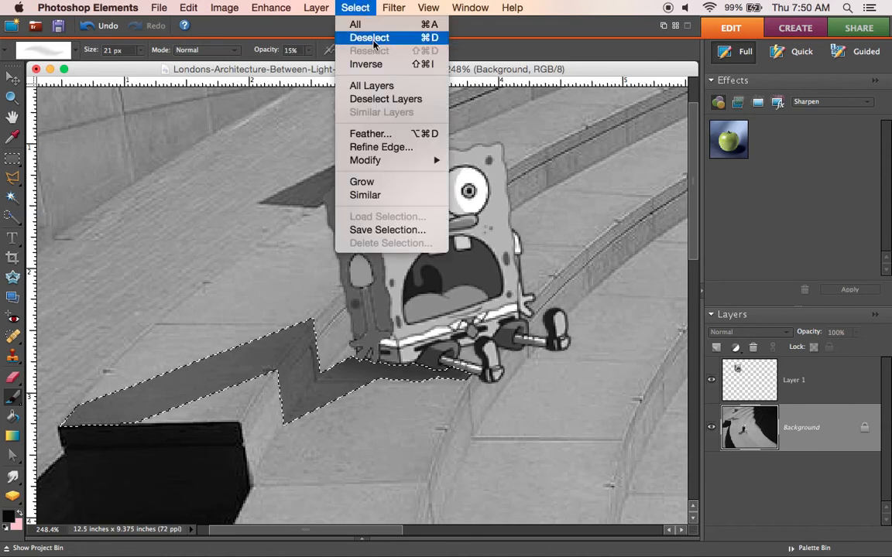
left_click(371, 38)
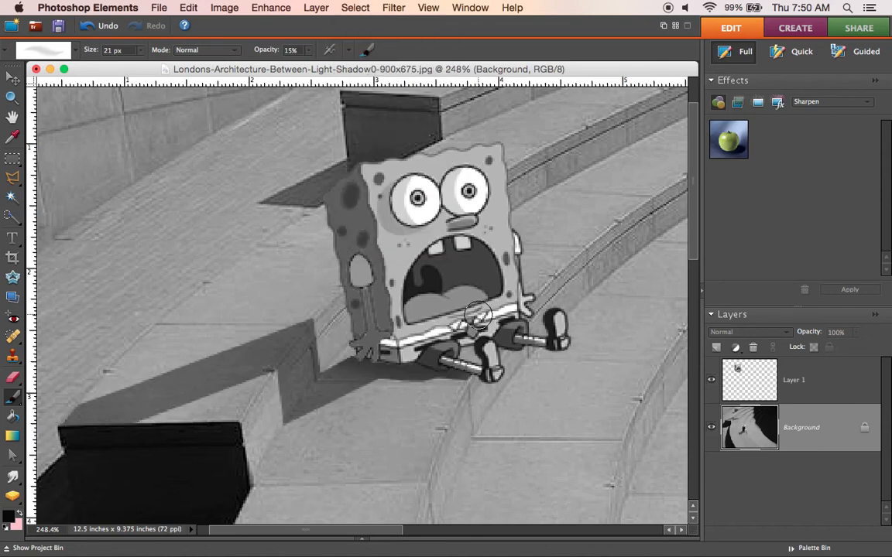
Step: Add a small oval shadow below SpongeBob's front shoe by outlining it with the lasso and darkening it at brightness -101, and deselect
left_click(13, 177)
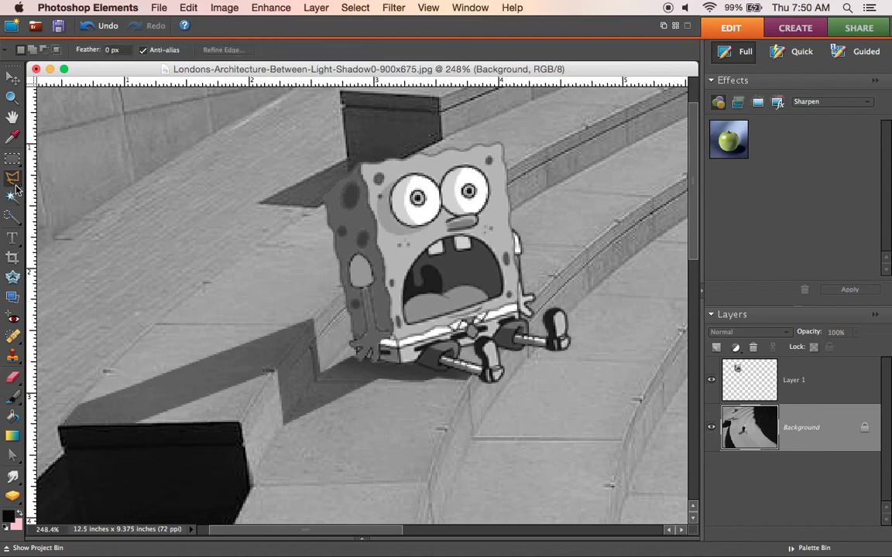
left_click(468, 375)
left_click(366, 10)
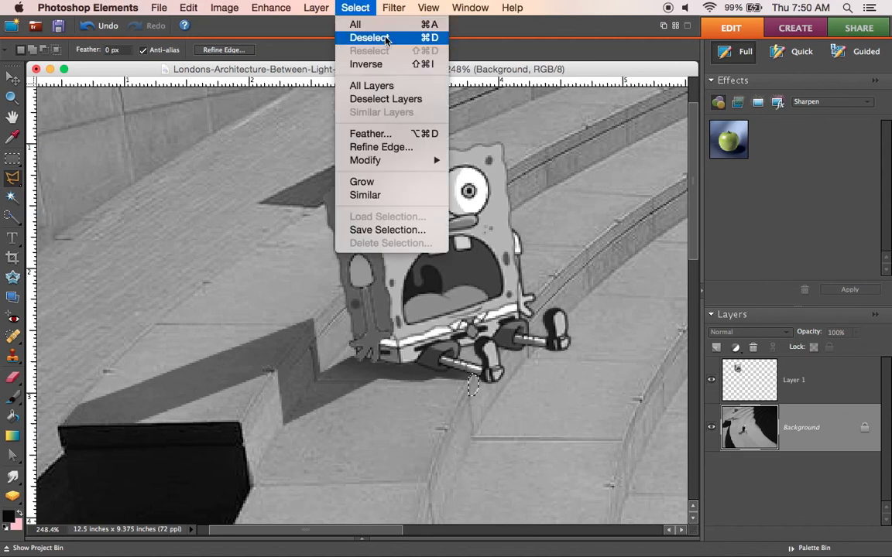
mouse_move(225, 8)
mouse_move(277, 24)
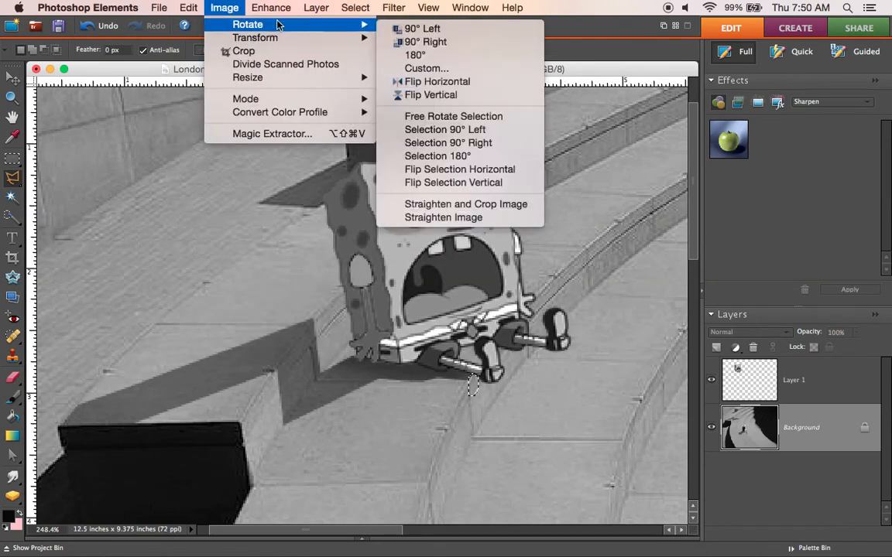
mouse_move(270, 8)
mouse_move(408, 125)
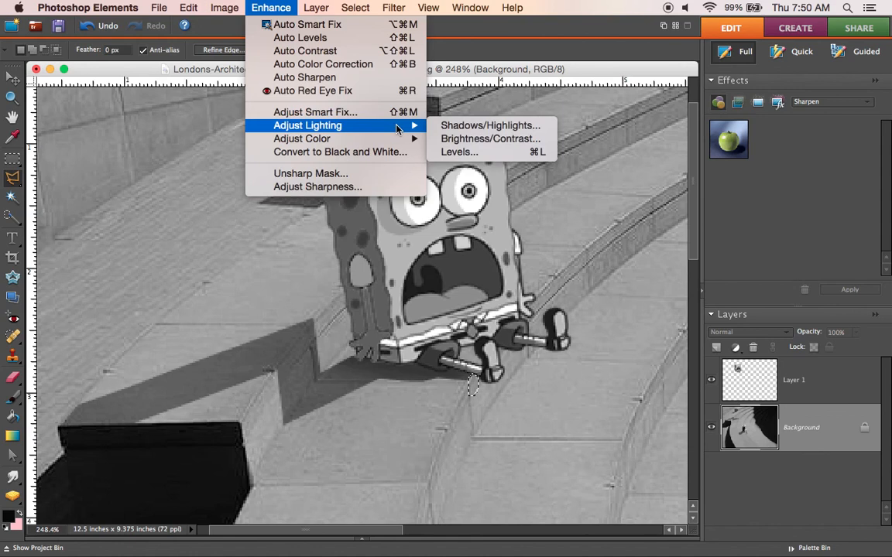
left_click(470, 140)
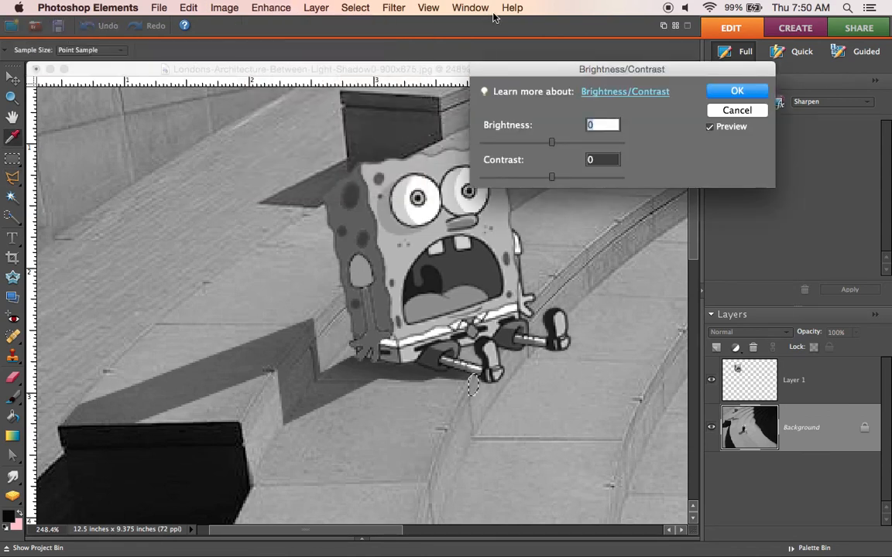
left_click_drag(551, 143, 503, 147)
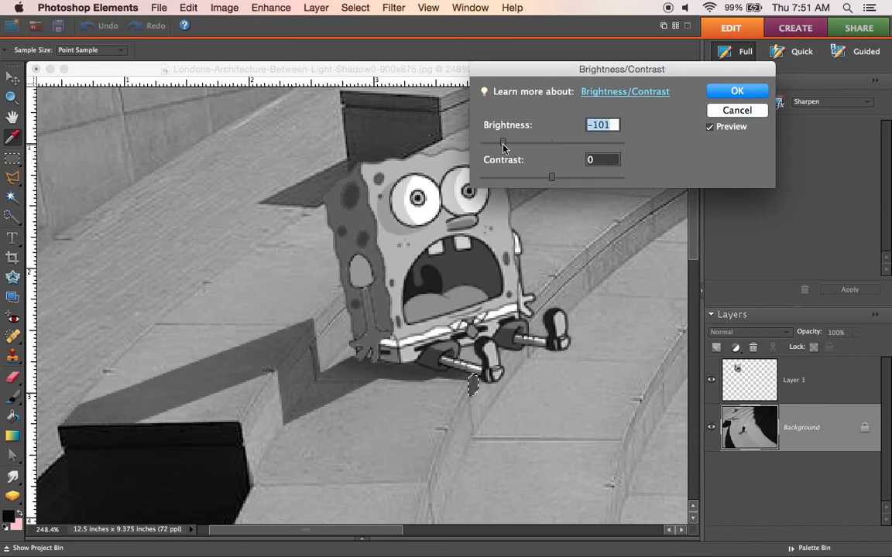
left_click(737, 92)
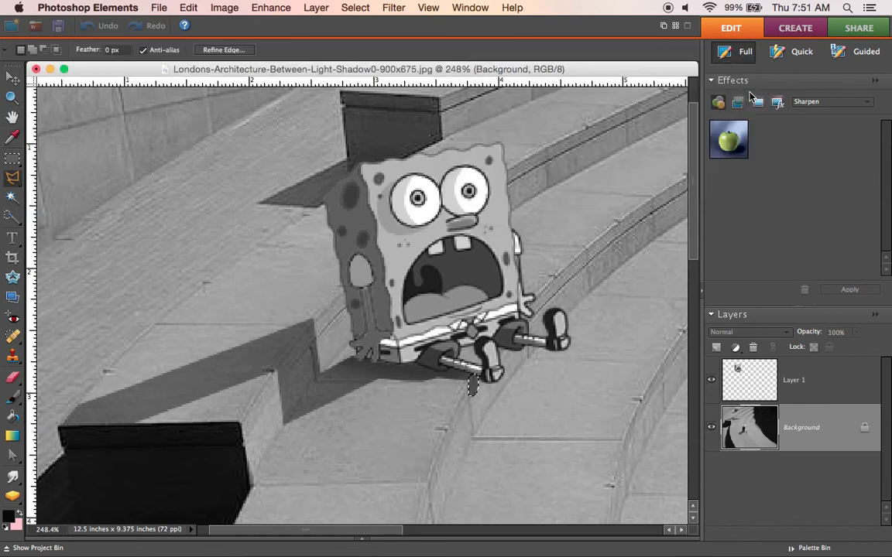
left_click(355, 8)
left_click(369, 37)
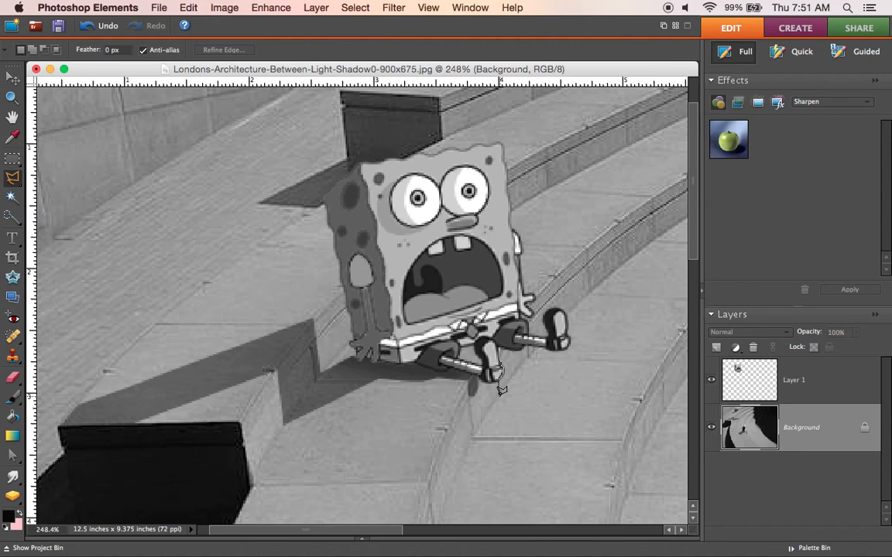
Step: Add a small cast shadow on the ground just past the oval one by outlining it with the lasso, darkening it at brightness -81, and deselecting
left_click(499, 395)
left_click(504, 414)
left_click(503, 356)
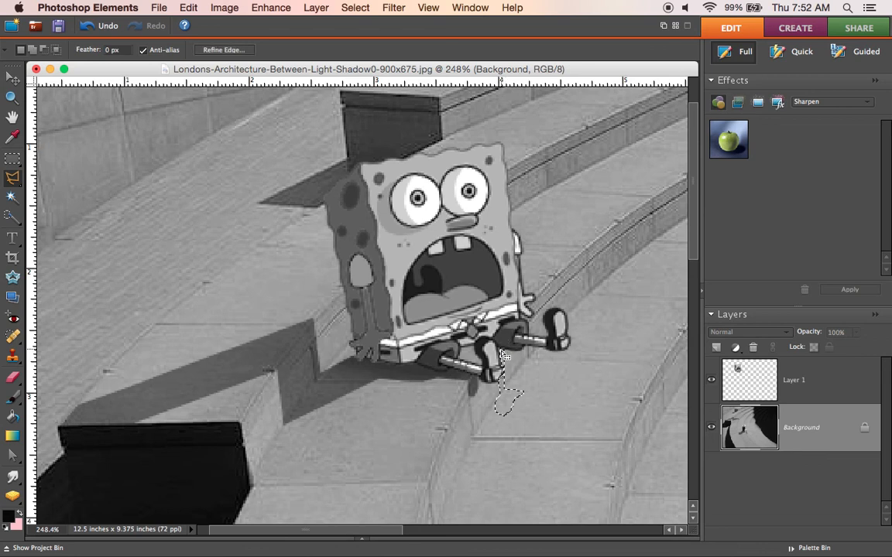
left_click(355, 7)
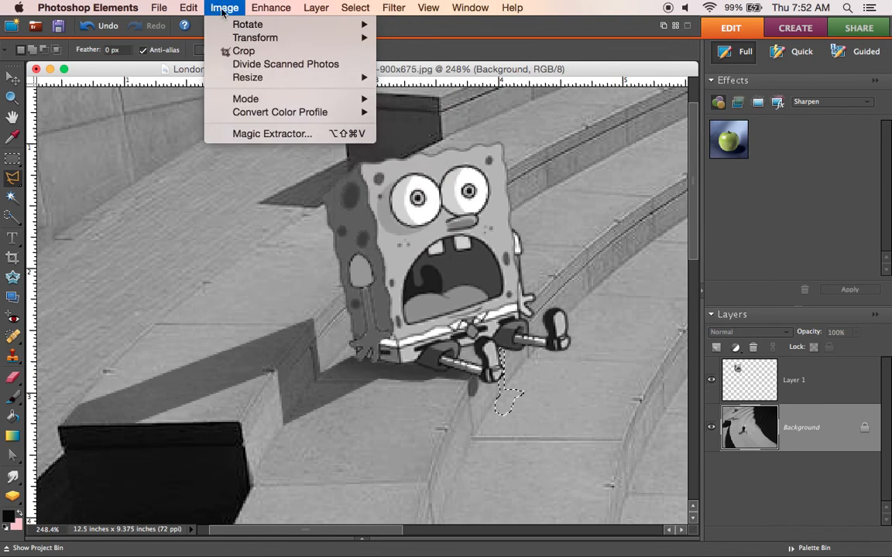
mouse_move(275, 20)
mouse_move(412, 125)
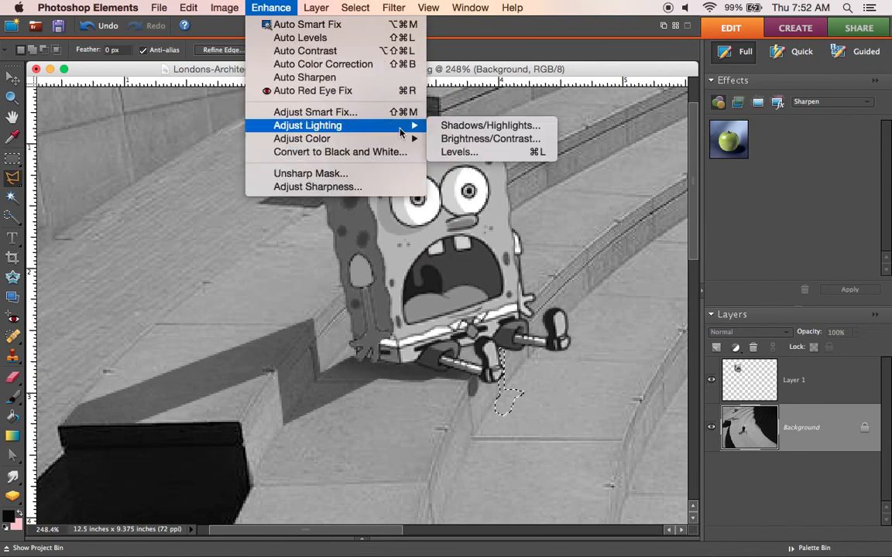
left_click(454, 139)
left_click_drag(527, 143, 513, 144)
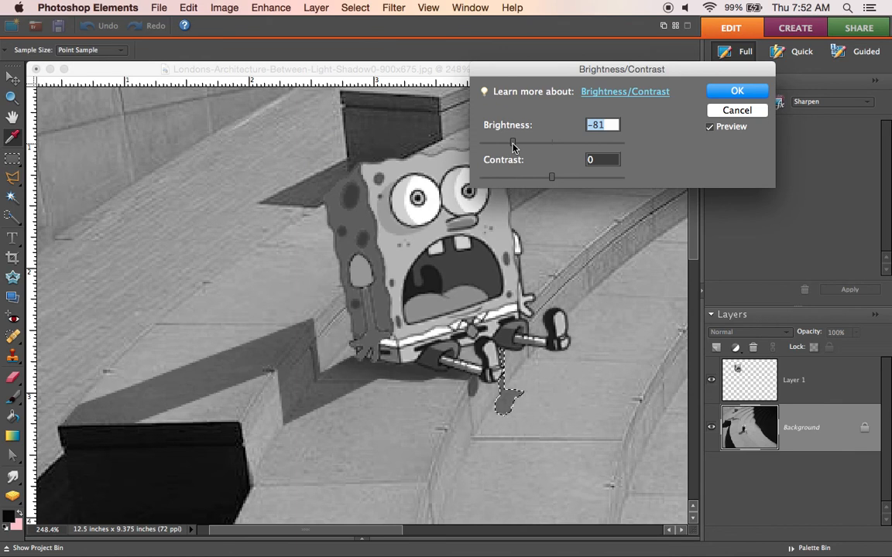
left_click(738, 93)
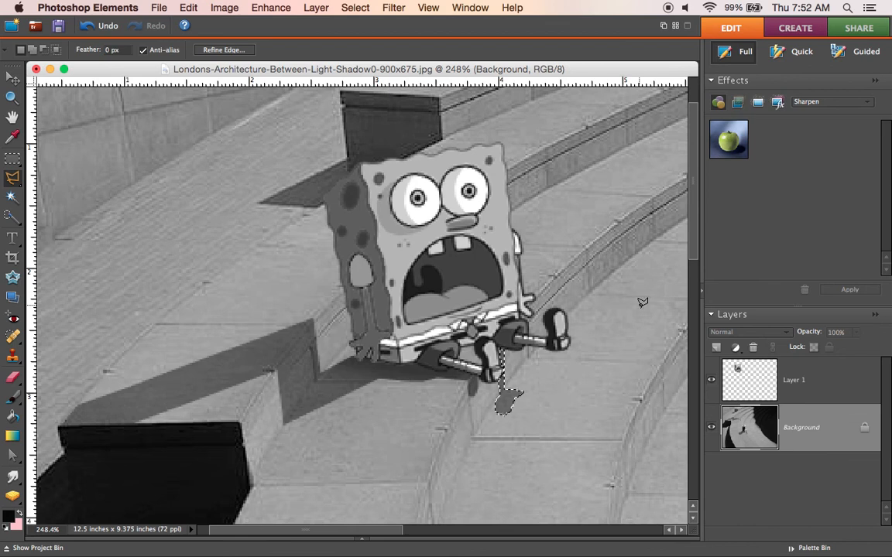
left_click(356, 8)
left_click(373, 41)
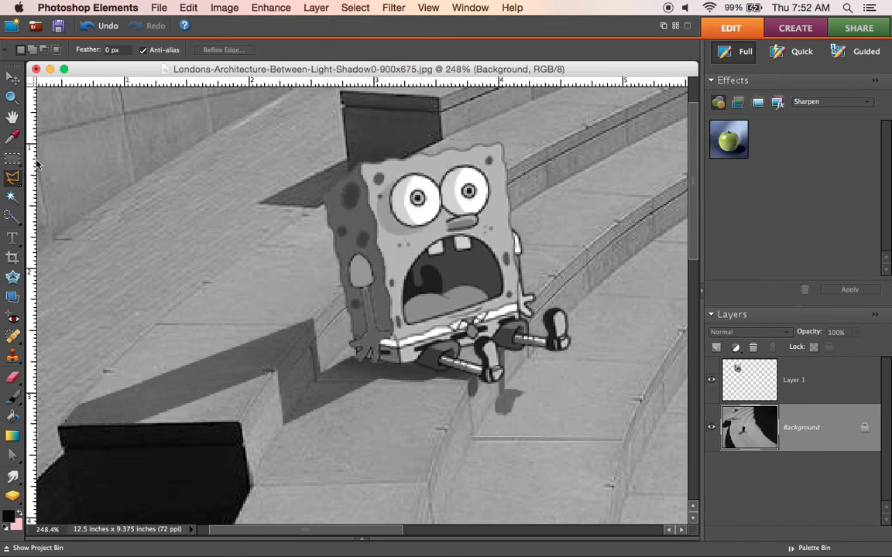
Step: Outline the pointed tip on the side of the new shoe shadow with the lasso and lighten it with Brightness/Contrast to match the pavement
left_click(12, 98)
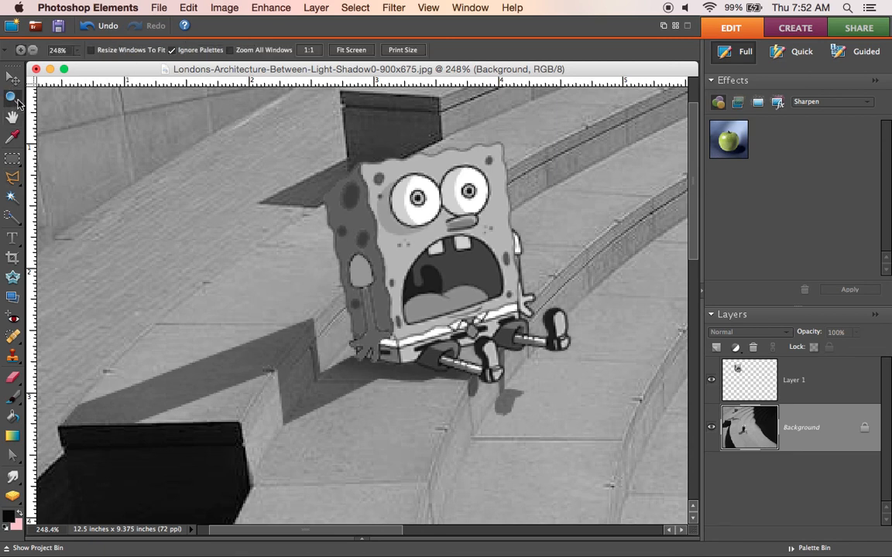
left_click_drag(472, 359, 542, 441)
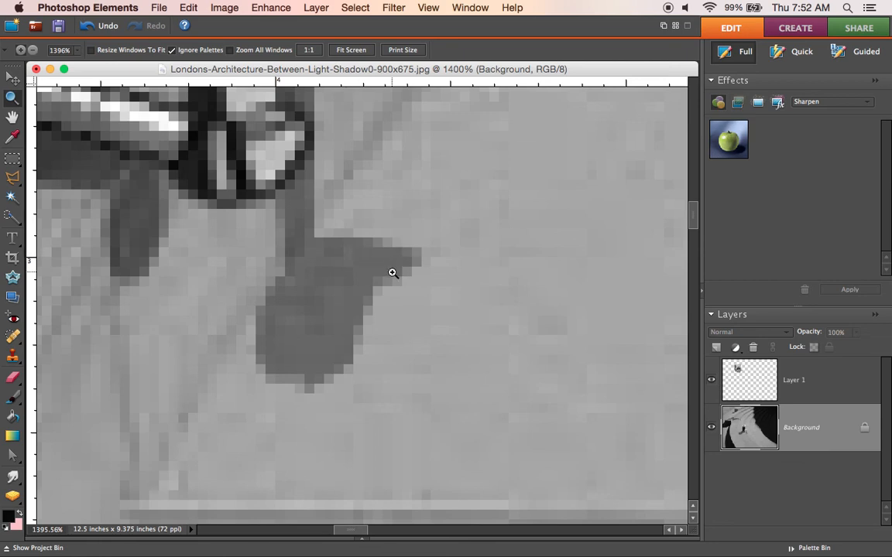
left_click(13, 178)
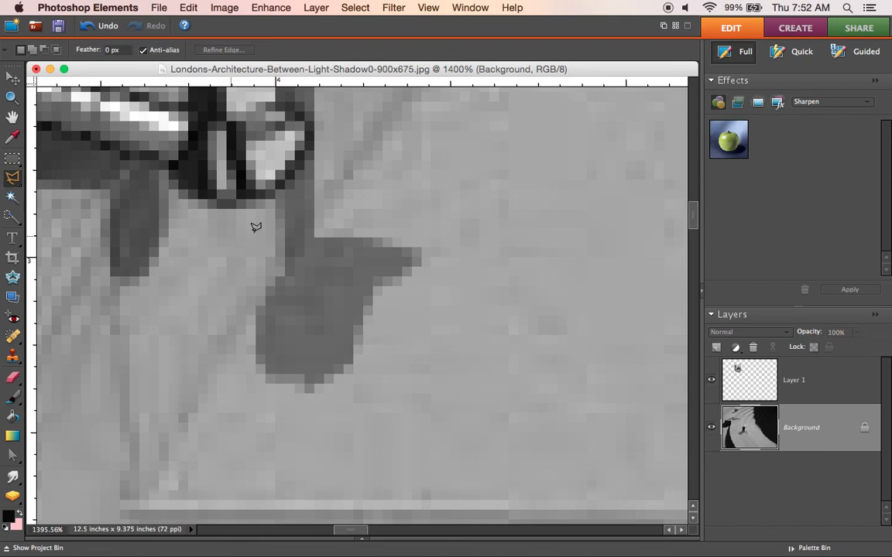
left_click(384, 241)
left_click(375, 284)
left_click(402, 284)
left_click(416, 263)
left_click(385, 242)
left_click(362, 9)
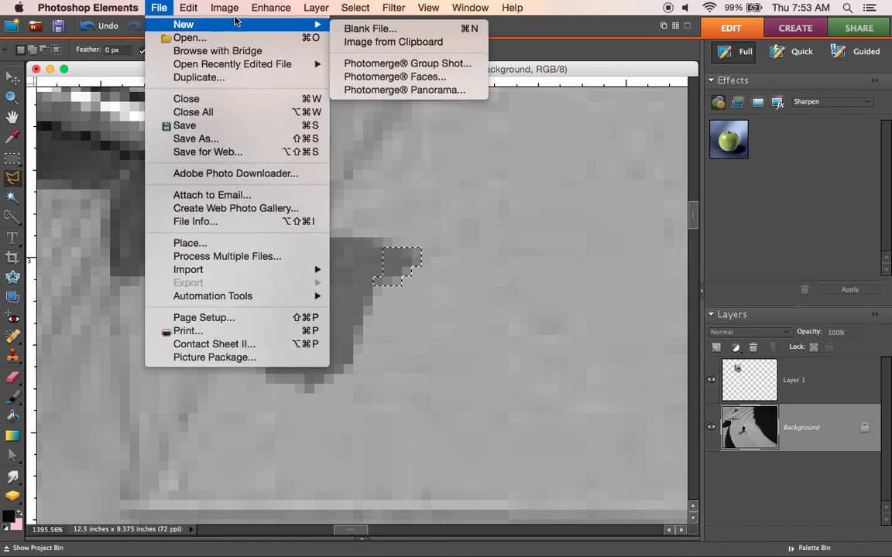
mouse_move(273, 11)
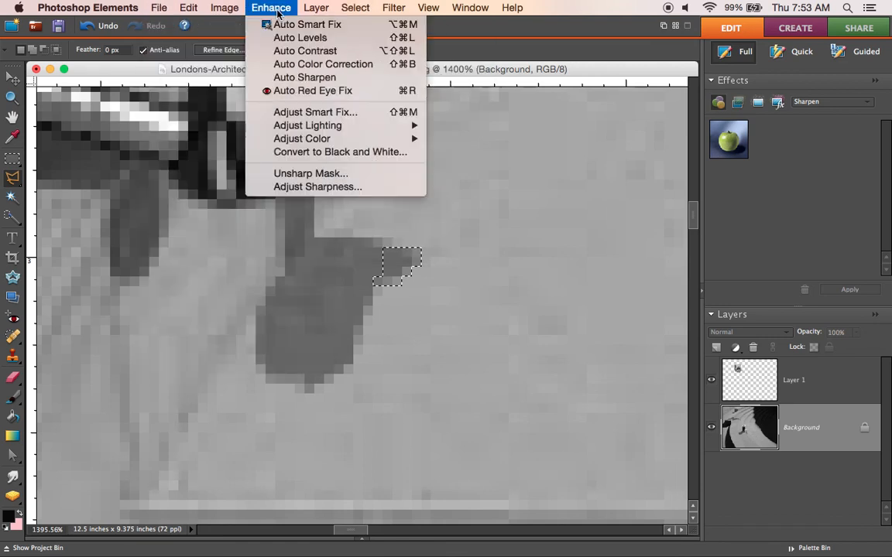
mouse_move(321, 124)
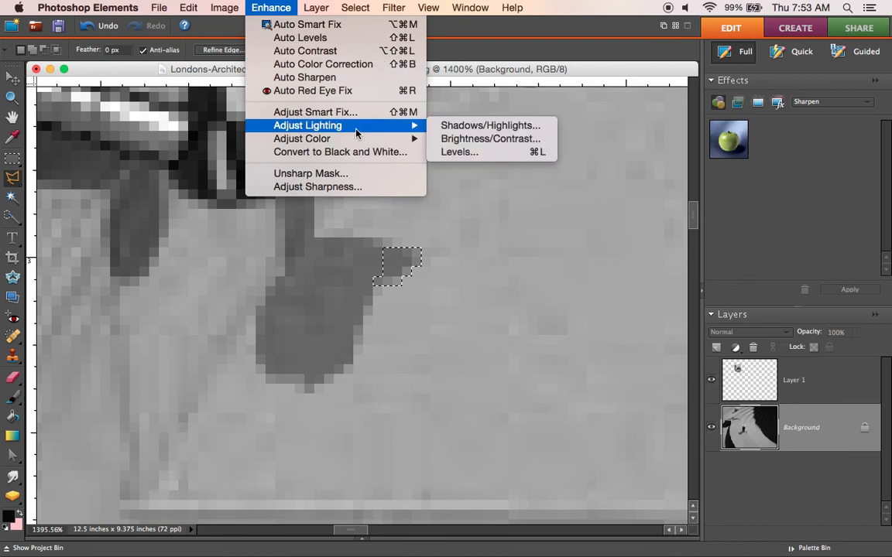
left_click(464, 140)
left_click_drag(552, 142, 582, 138)
key("Return")
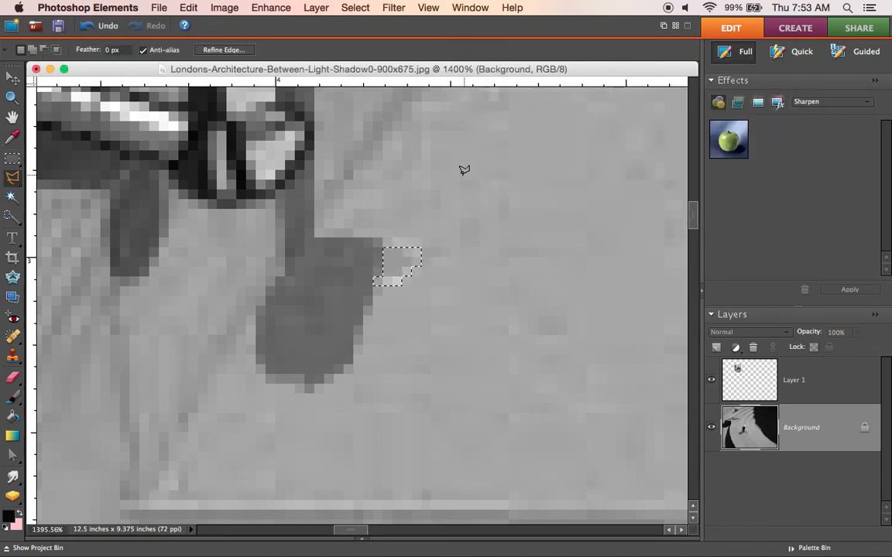
Step: Clear the selection around the shadow tip and flatten the image into a single Background layer
left_click(11, 97)
right_click(322, 229)
left_click(331, 225)
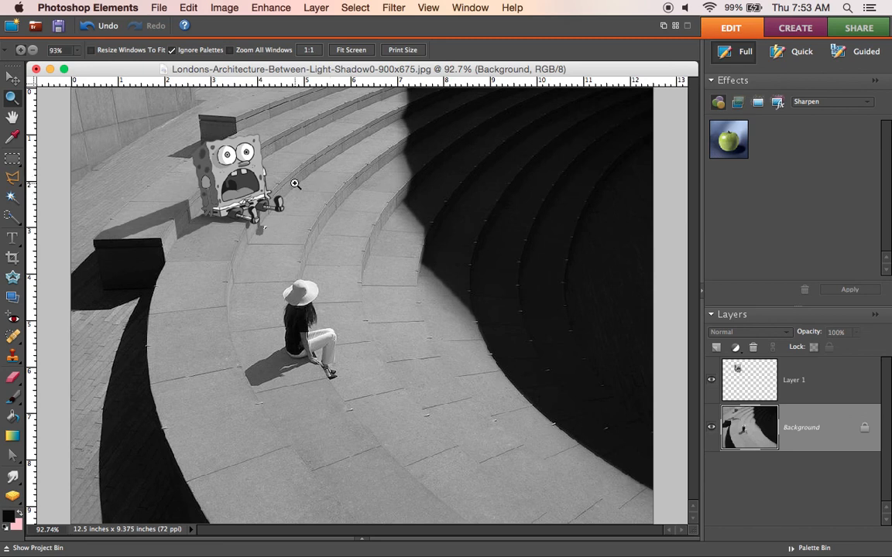
left_click(352, 9)
left_click(370, 38)
left_click(317, 10)
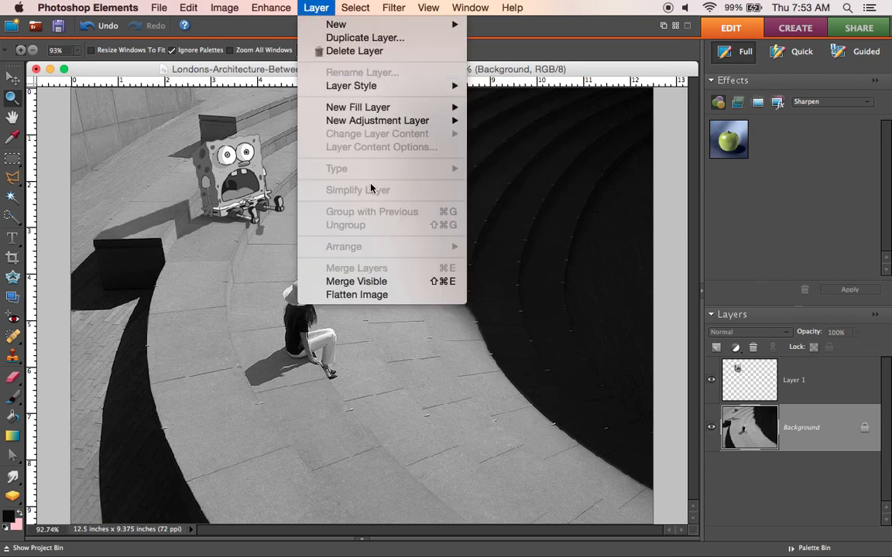
left_click(388, 299)
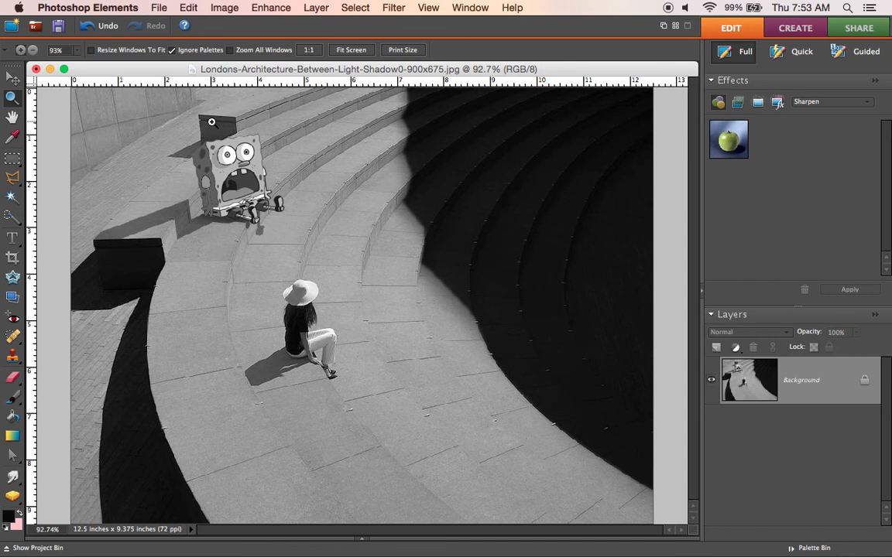
Step: Smooth the lower edge of the shoe shadow on the ground using the Smudge tool at 4 px and 76% strength
left_click_drag(100, 110, 272, 243)
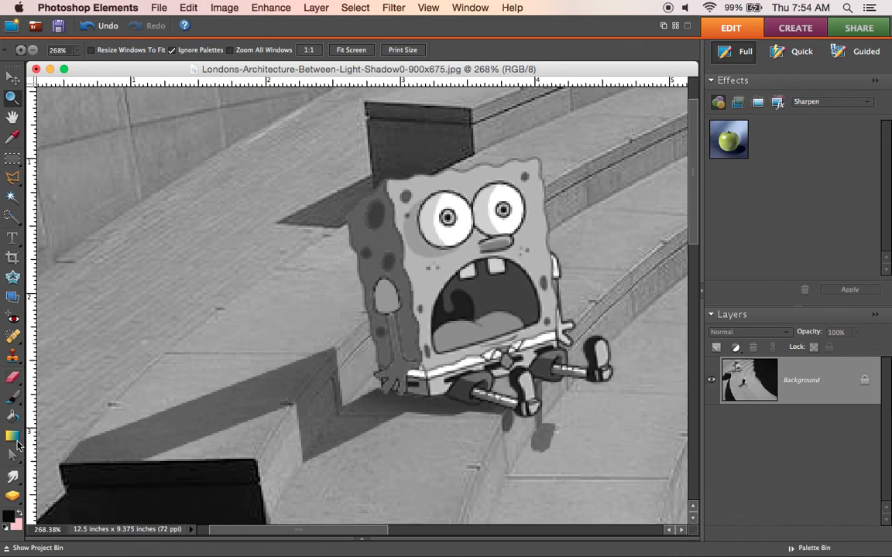
left_click(12, 475)
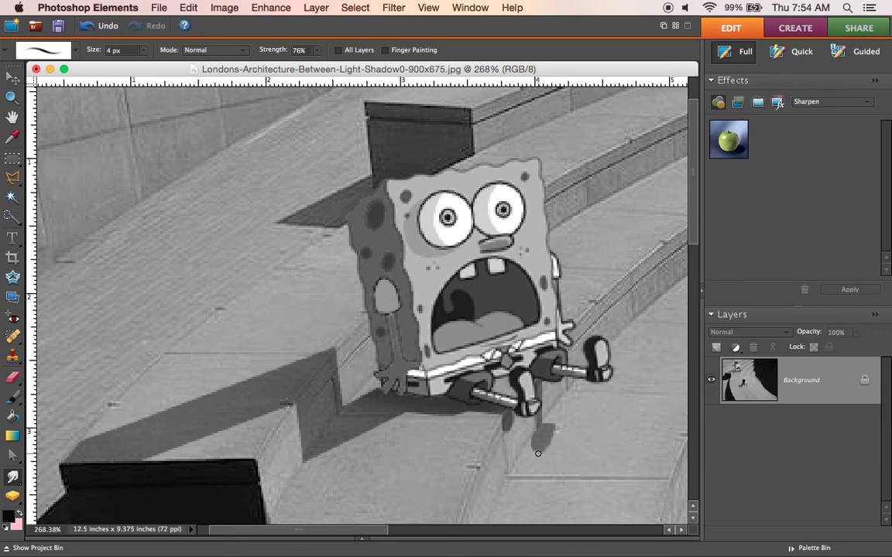
left_click_drag(538, 453, 548, 449)
Step: Save the flattened image to the Desktop in PNG format under its existing name, with interlace set to None
left_click(163, 9)
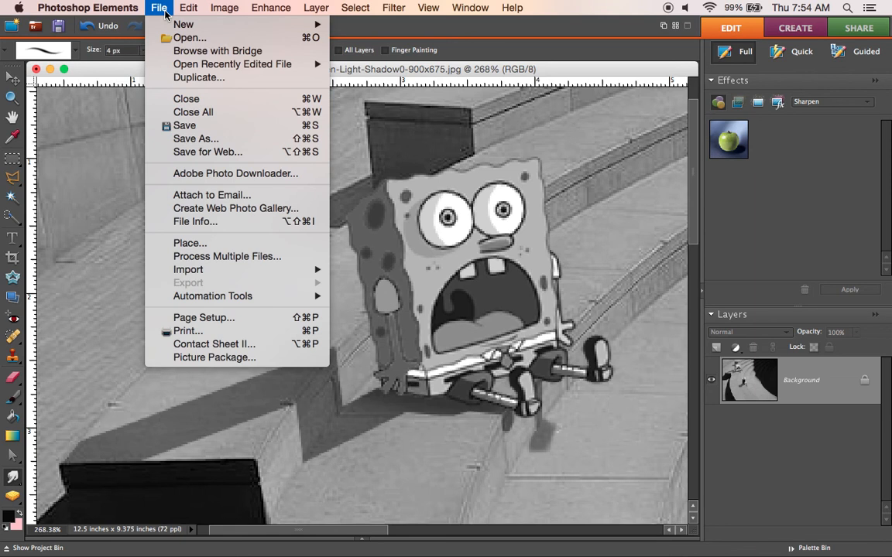
left_click(202, 143)
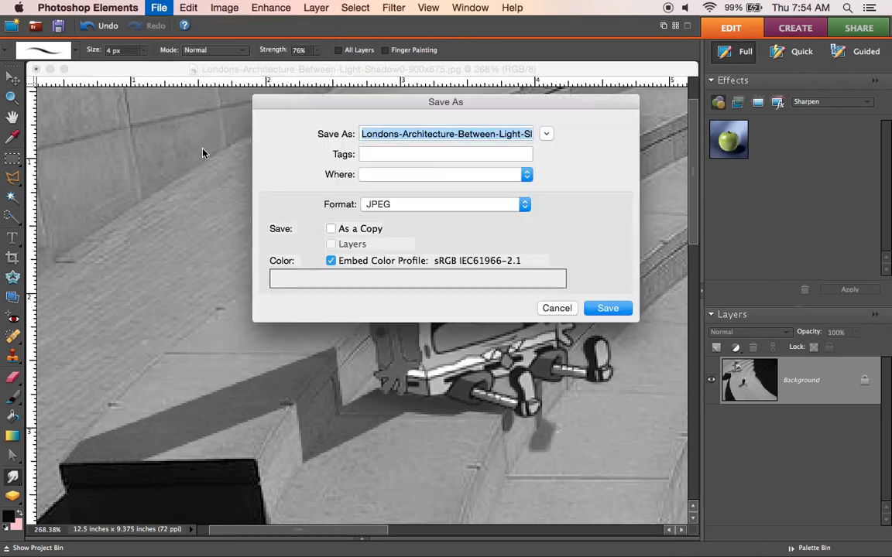
left_click(524, 205)
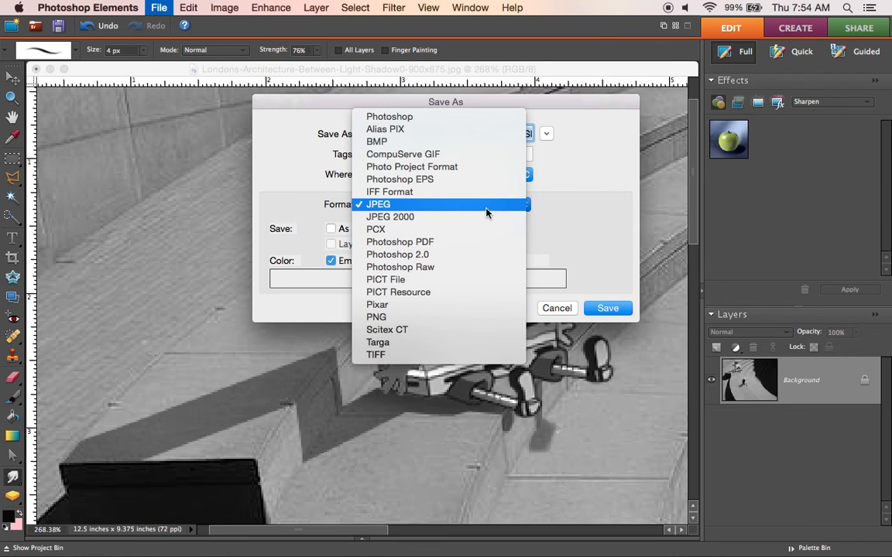
left_click(414, 318)
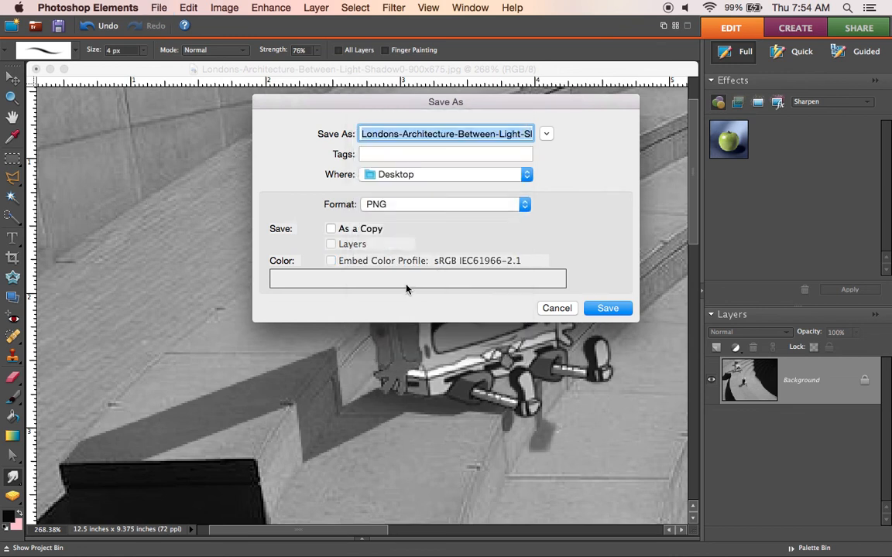
left_click(609, 309)
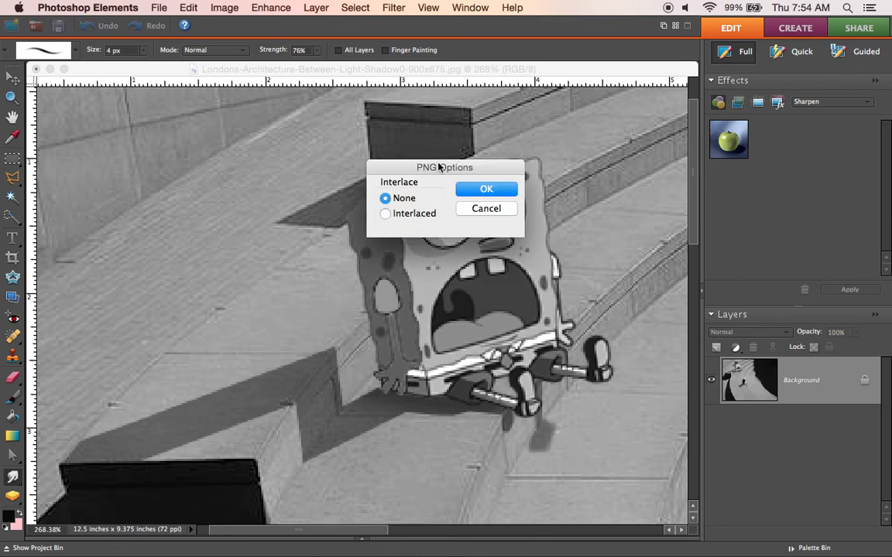
left_click(486, 189)
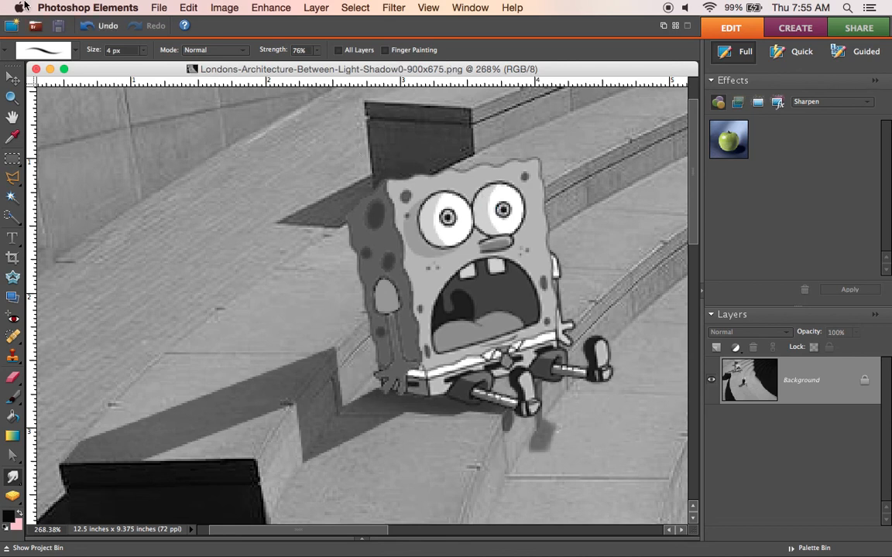
Step: Quit Photoshop Elements without saving the changes to violent-videogaming-spongebob.png
left_click(77, 8)
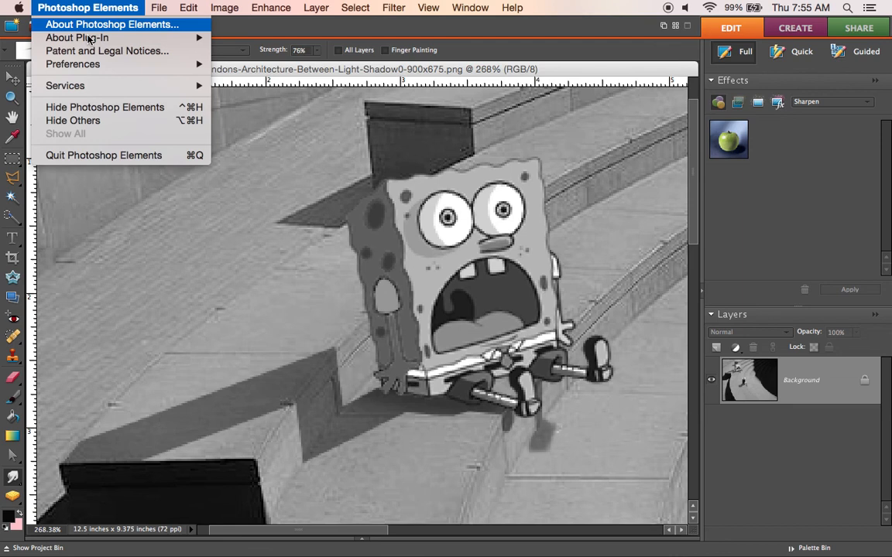
left_click(123, 155)
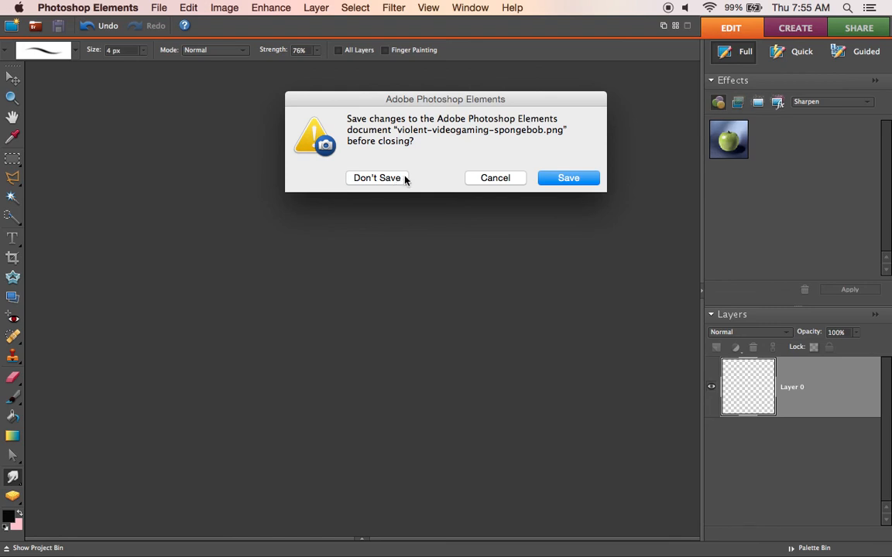
left_click(397, 179)
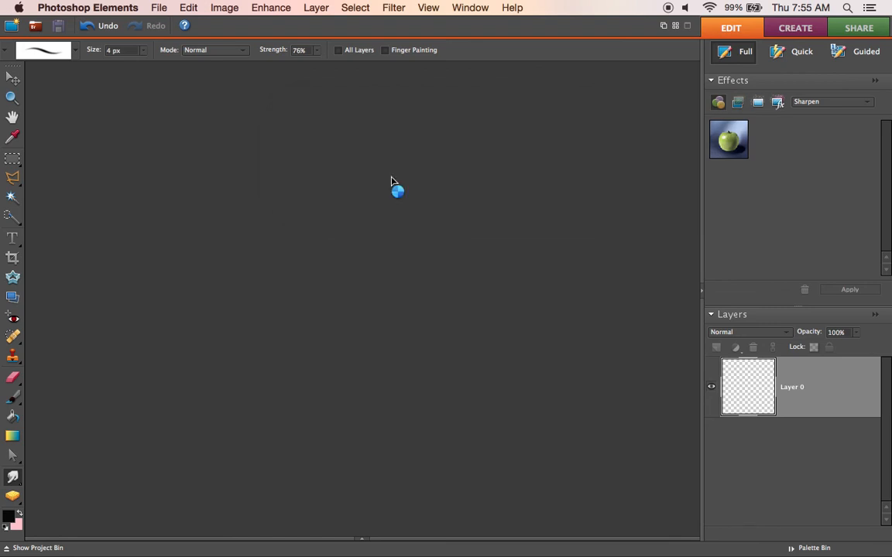